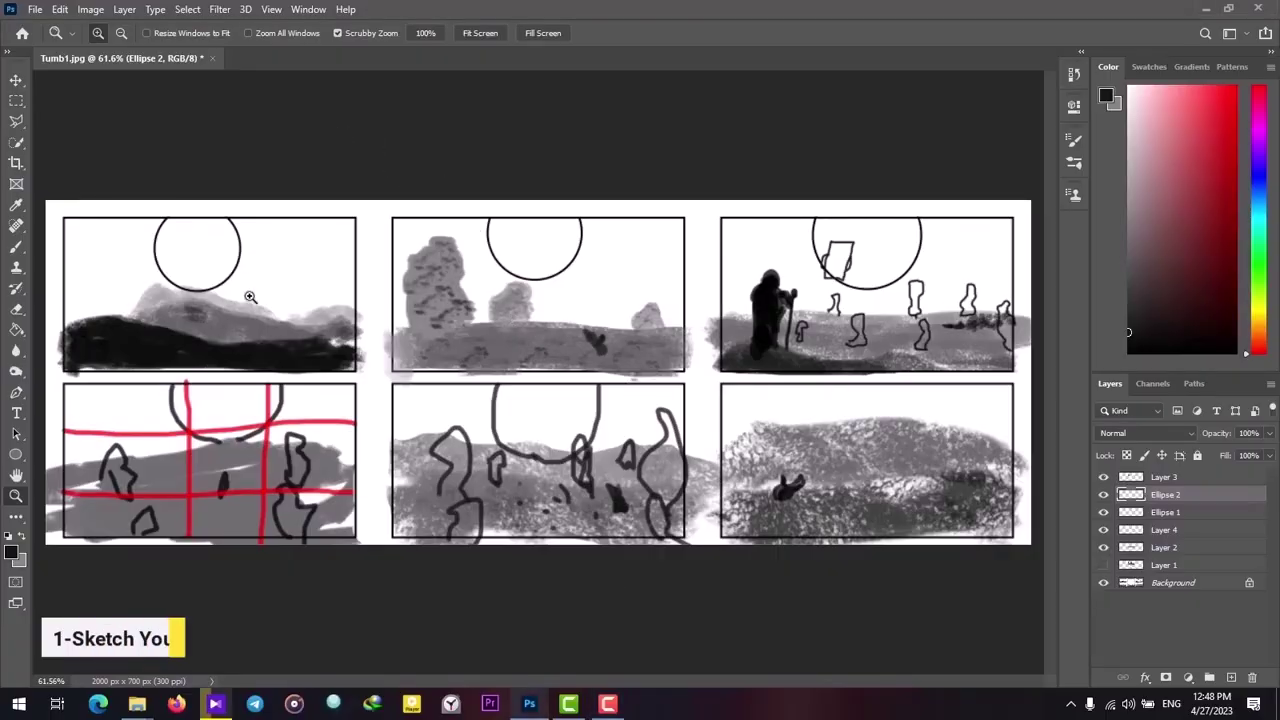
Step: Circle the middle and right thumbnail sketches of the upper row in red on a new layer above Layer 3
{"action": "key", "text": "ctrl+1"}
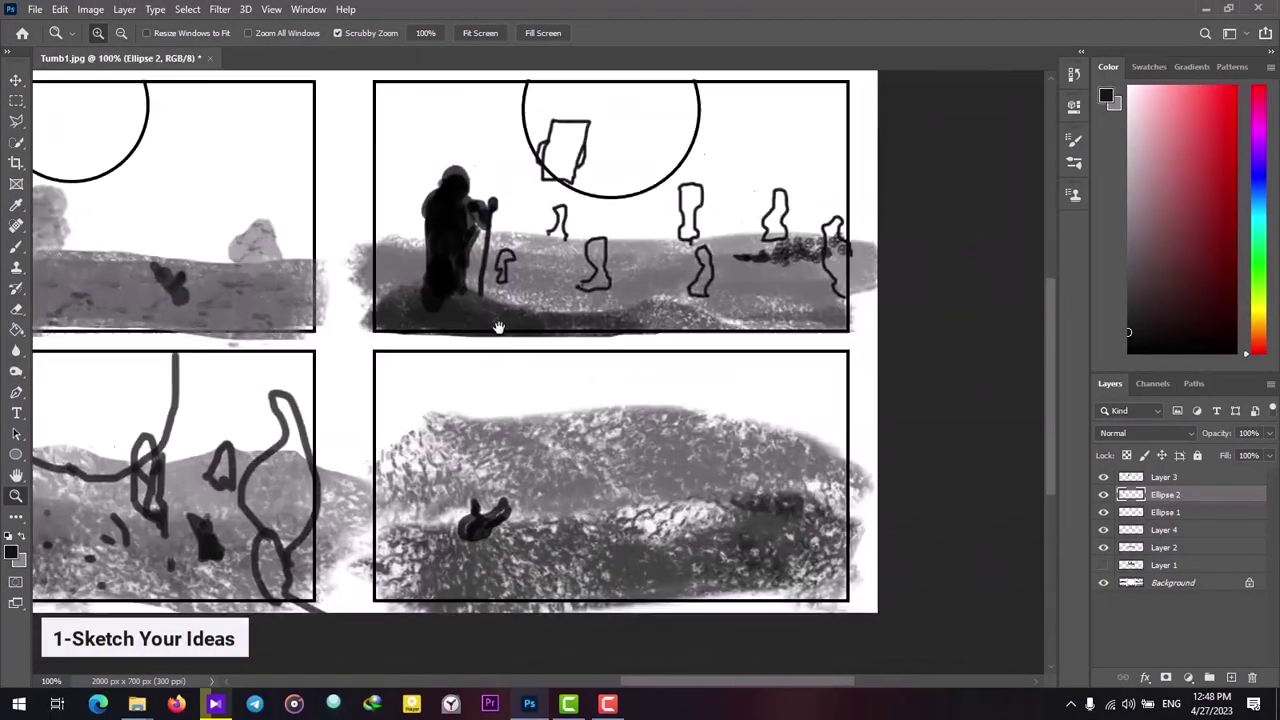
{"action": "left_click_drag", "start_coordinate": [517, 322], "coordinate": [687, 353]}
{"action": "left_click", "coordinate": [16, 246]}
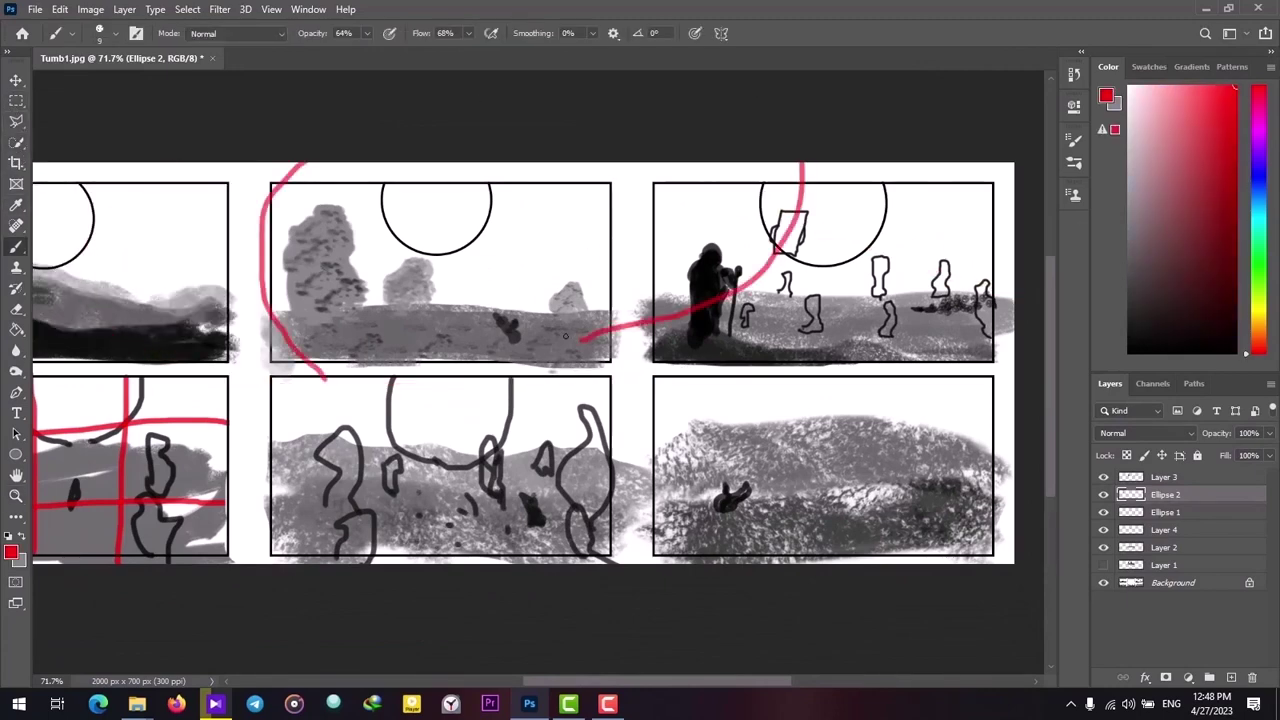
{"action": "key", "text": "ctrl+z"}
{"action": "left_click", "coordinate": [1163, 477]}
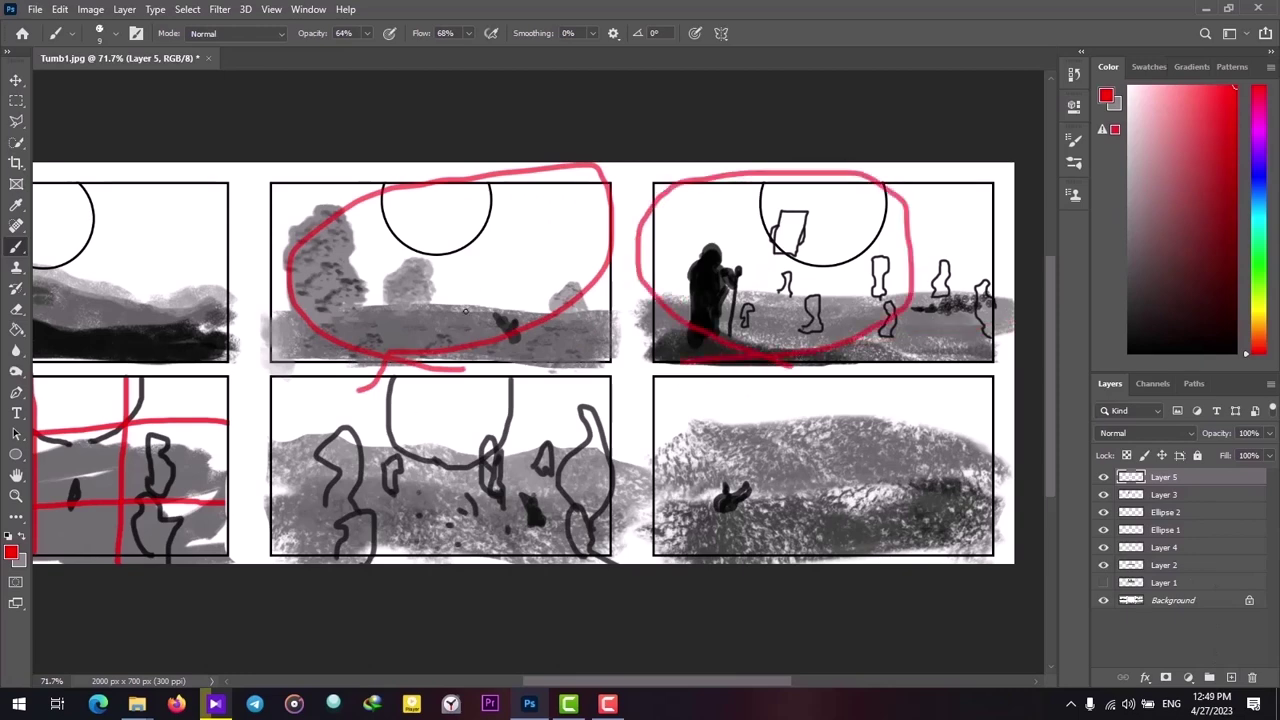
{"action": "key", "text": "z"}
{"action": "left_click", "coordinate": [557, 262], "text": "alt"}
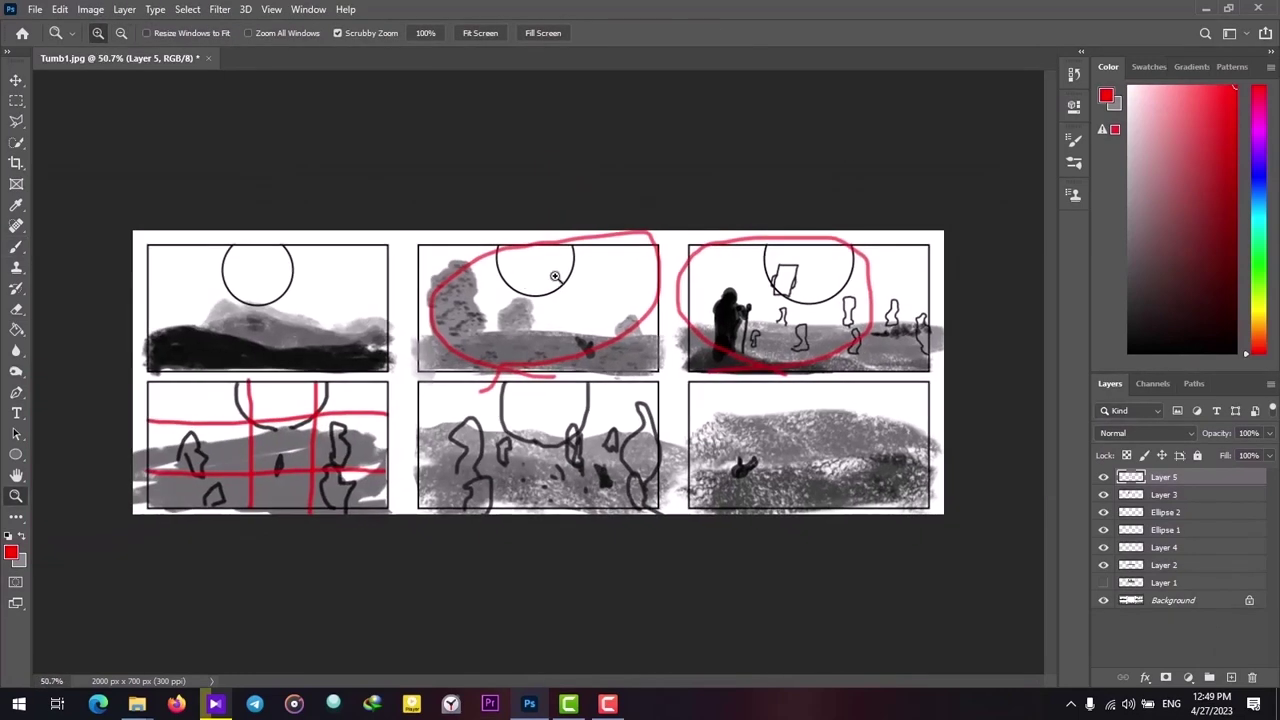
{"action": "left_click_drag", "start_coordinate": [489, 266], "coordinate": [570, 305]}
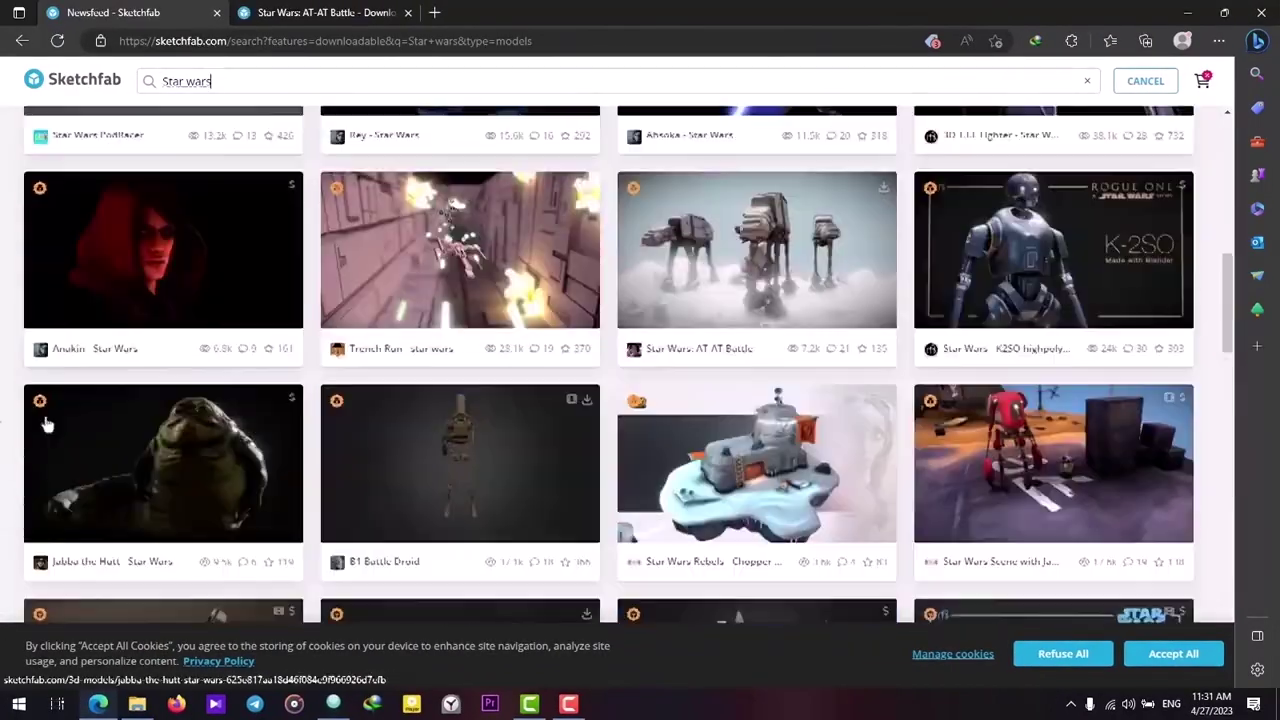
Step: Browse the downloadable Star wars results on Sketchfab and open the Star Wars: X-Wing model in a new tab
{"action": "scroll", "coordinate": [45, 425], "scroll_direction": "down", "scroll_amount": 20}
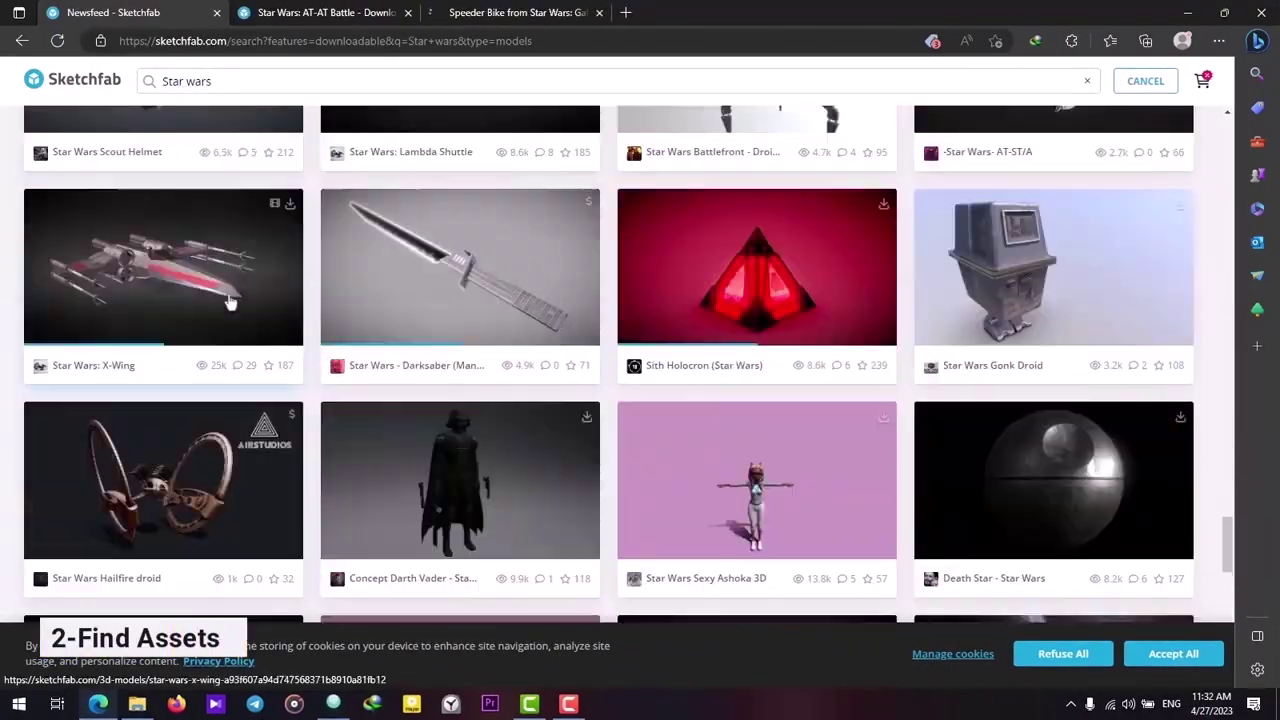
{"action": "right_click", "coordinate": [214, 263]}
{"action": "left_click", "coordinate": [257, 271]}
{"action": "scroll", "coordinate": [6, 357], "scroll_direction": "down", "scroll_amount": 10}
{"action": "scroll", "coordinate": [1224, 525], "scroll_direction": "down", "scroll_amount": 15}
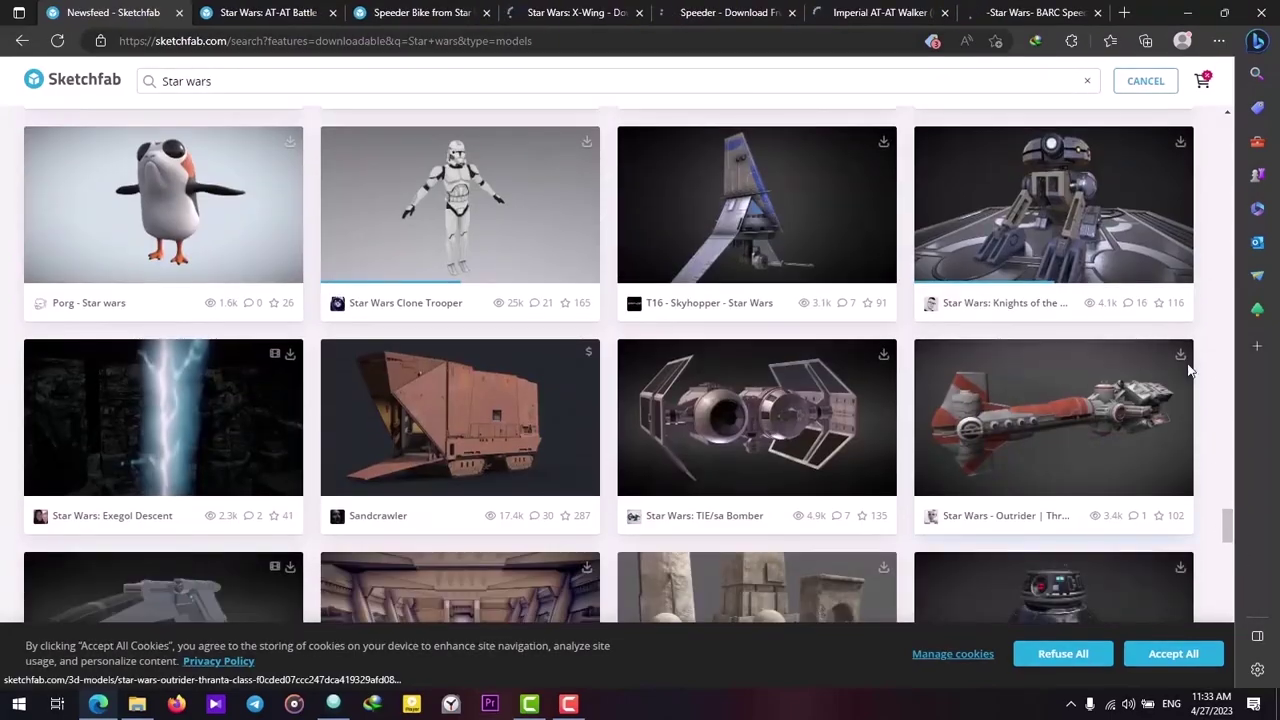
Step: Open further Star Wars models in new tabs, including the Tattoine building and the At-At Walker
{"action": "scroll", "coordinate": [1015, 228], "scroll_direction": "down", "scroll_amount": 5}
{"action": "middle_click", "coordinate": [757, 190]}
{"action": "middle_click", "coordinate": [809, 330]}
{"action": "scroll", "coordinate": [529, 246], "scroll_direction": "down", "scroll_amount": 5}
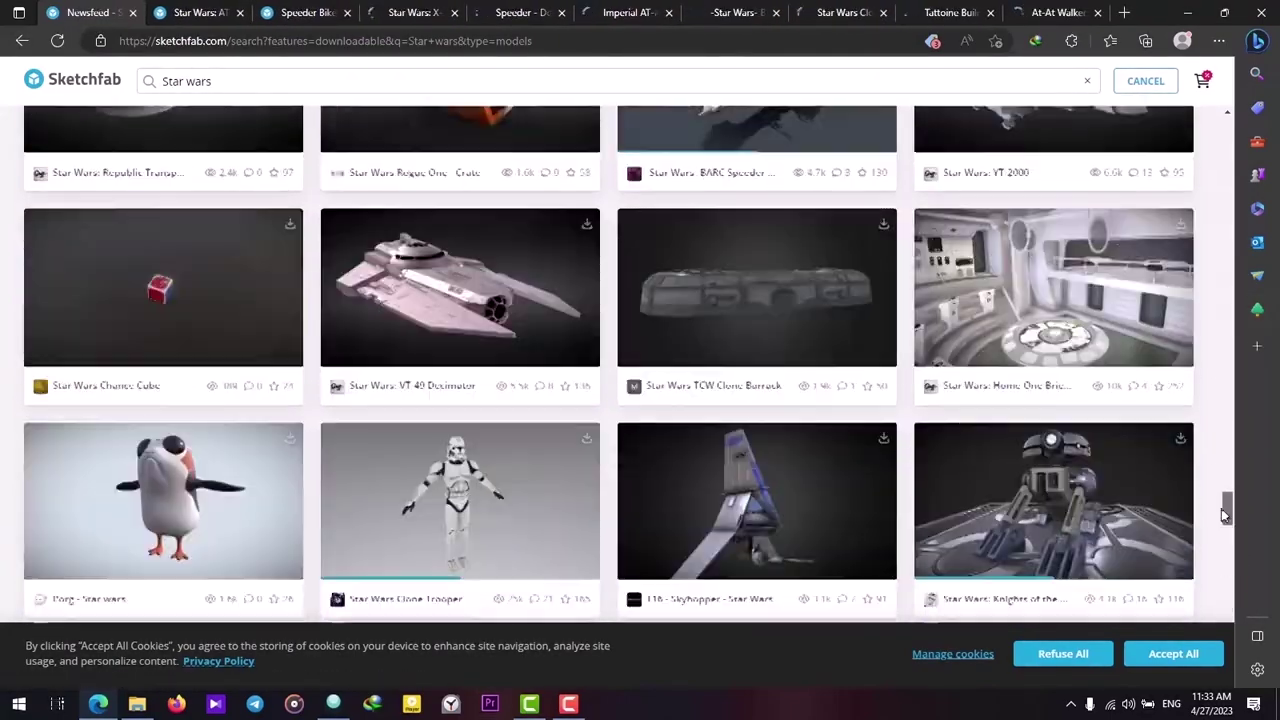
{"action": "scroll", "coordinate": [1240, 598], "scroll_direction": "down", "scroll_amount": 15}
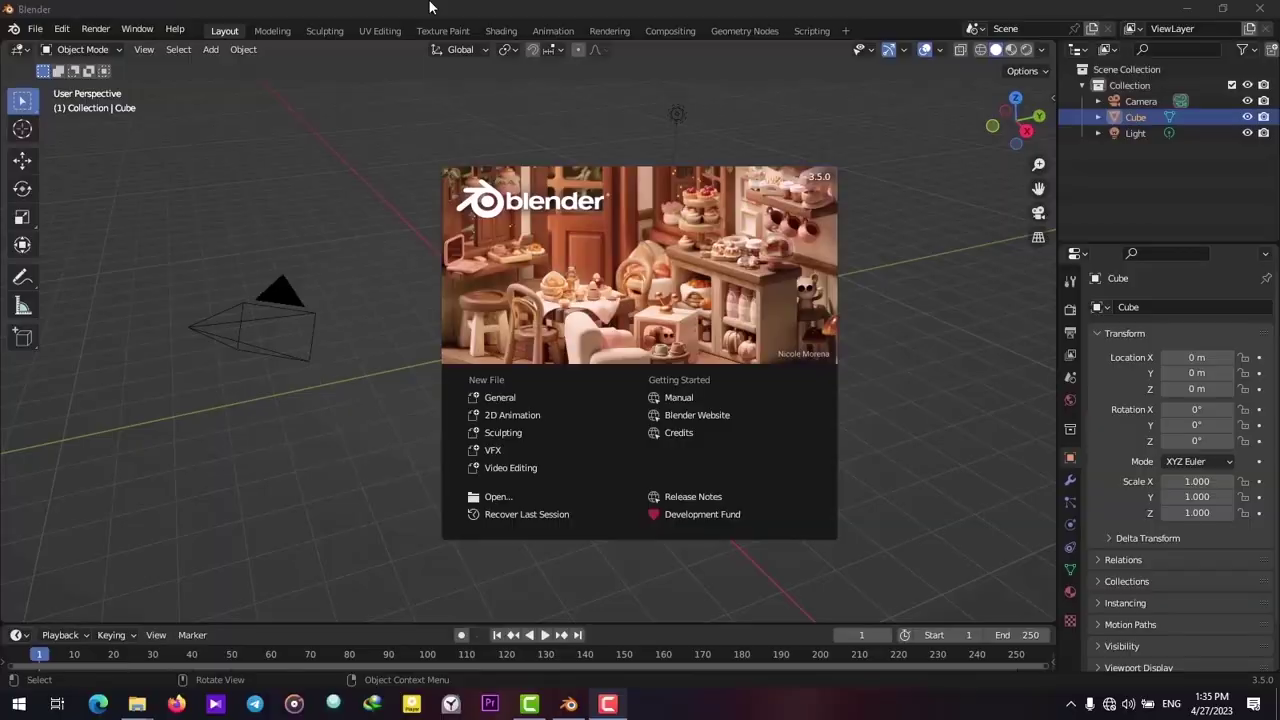
Step: Switch to Blender, dismiss the splash screen and make the window full screen
{"action": "left_click", "coordinate": [414, 229]}
{"action": "key", "text": "q"}
{"action": "left_click", "coordinate": [137, 28]}
{"action": "left_click", "coordinate": [193, 86]}
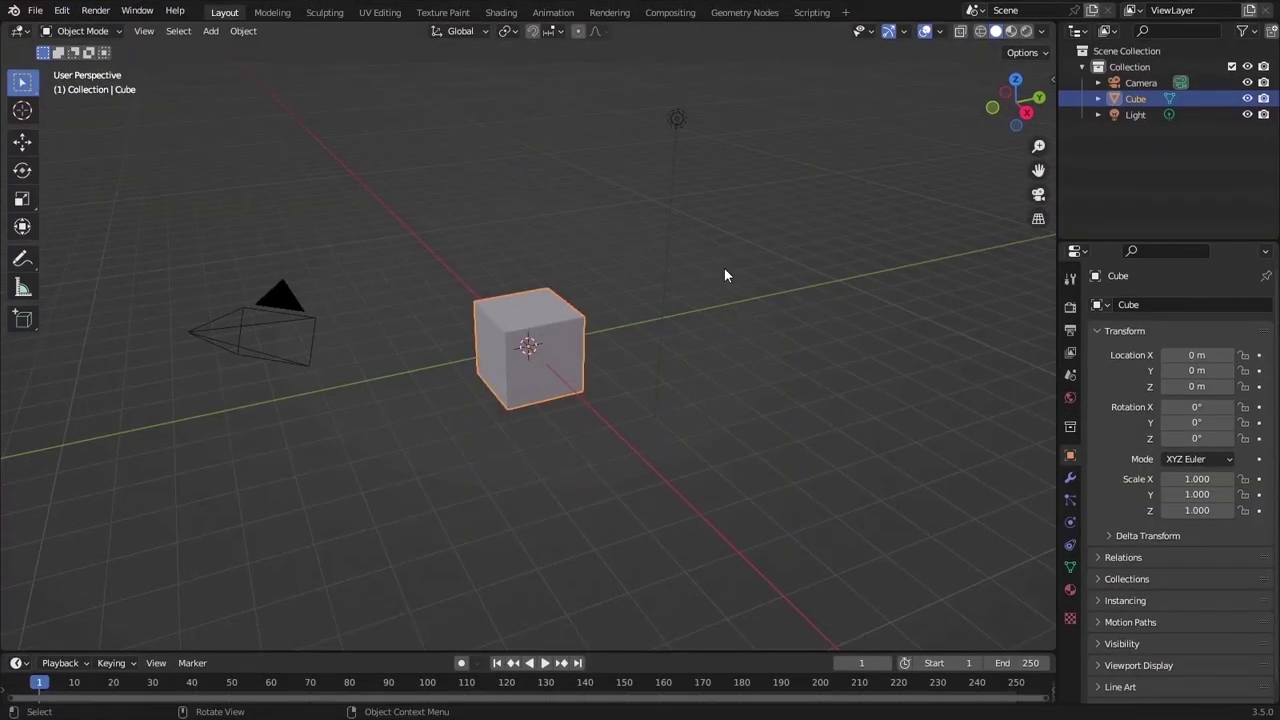
Step: Delete the default cube and add a Landscape mesh in its place
{"action": "middle_click_drag", "start_coordinate": [724, 268], "coordinate": [668, 342]}
{"action": "key", "text": "Delete"}
{"action": "key", "text": "shift+a"}
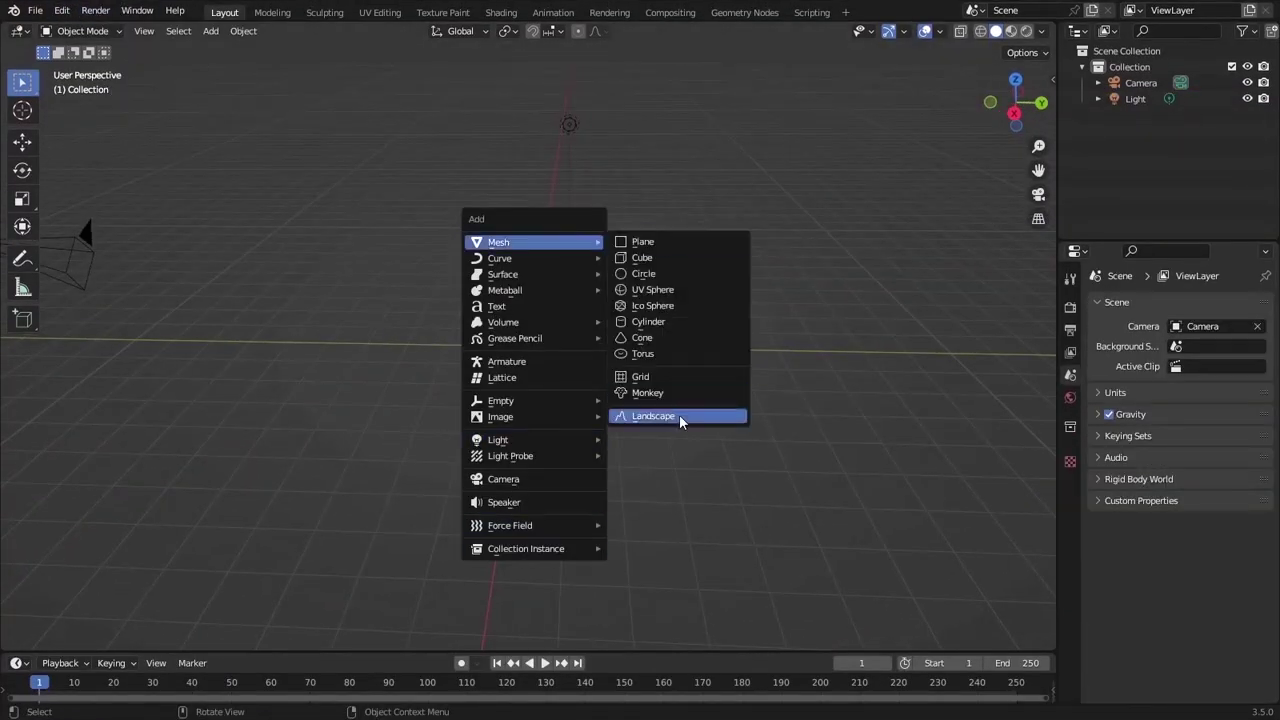
{"action": "left_click", "coordinate": [653, 415]}
Step: Apply the large terrain preset to the landscape and set its noise Depth to 7
{"action": "left_click", "coordinate": [155, 638]}
{"action": "left_click", "coordinate": [92, 101]}
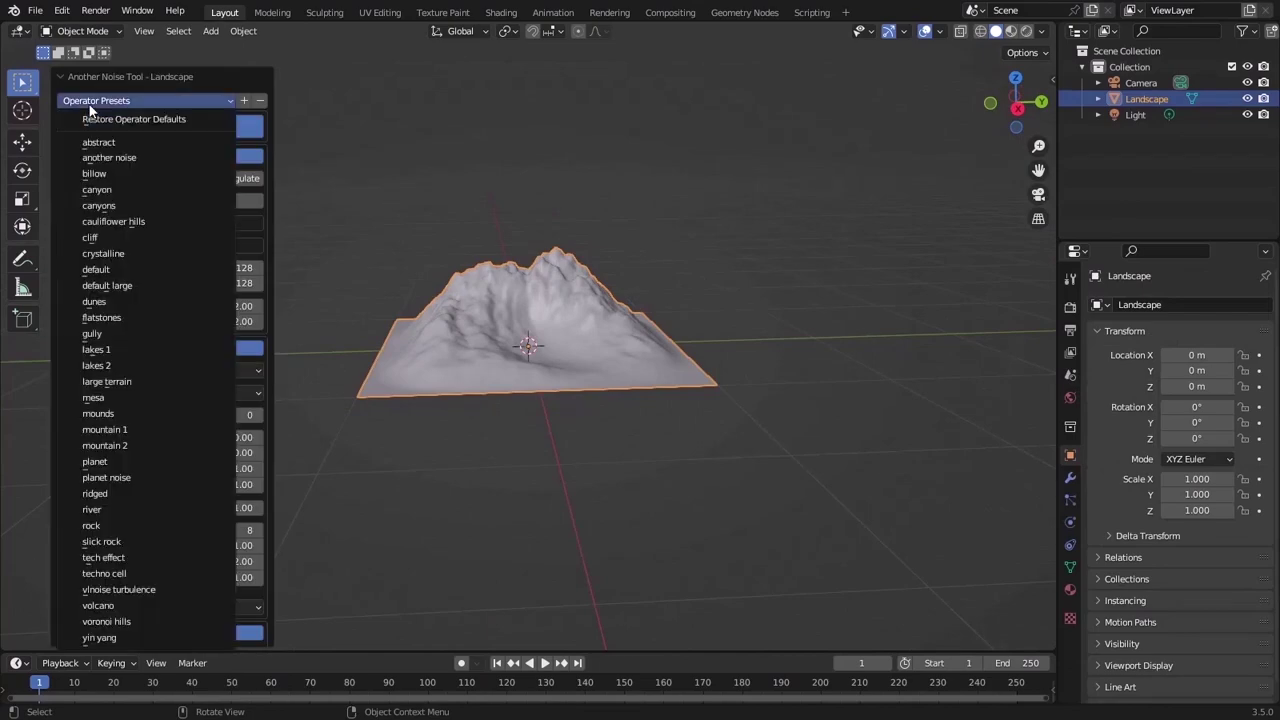
{"action": "left_click", "coordinate": [195, 388]}
{"action": "scroll", "coordinate": [217, 473], "scroll_direction": "down", "scroll_amount": 2}
{"action": "left_click_drag", "start_coordinate": [217, 466], "coordinate": [238, 497]}
{"action": "left_click", "coordinate": [170, 466]}
{"action": "type", "text": "7"}
{"action": "key", "text": "Return"}
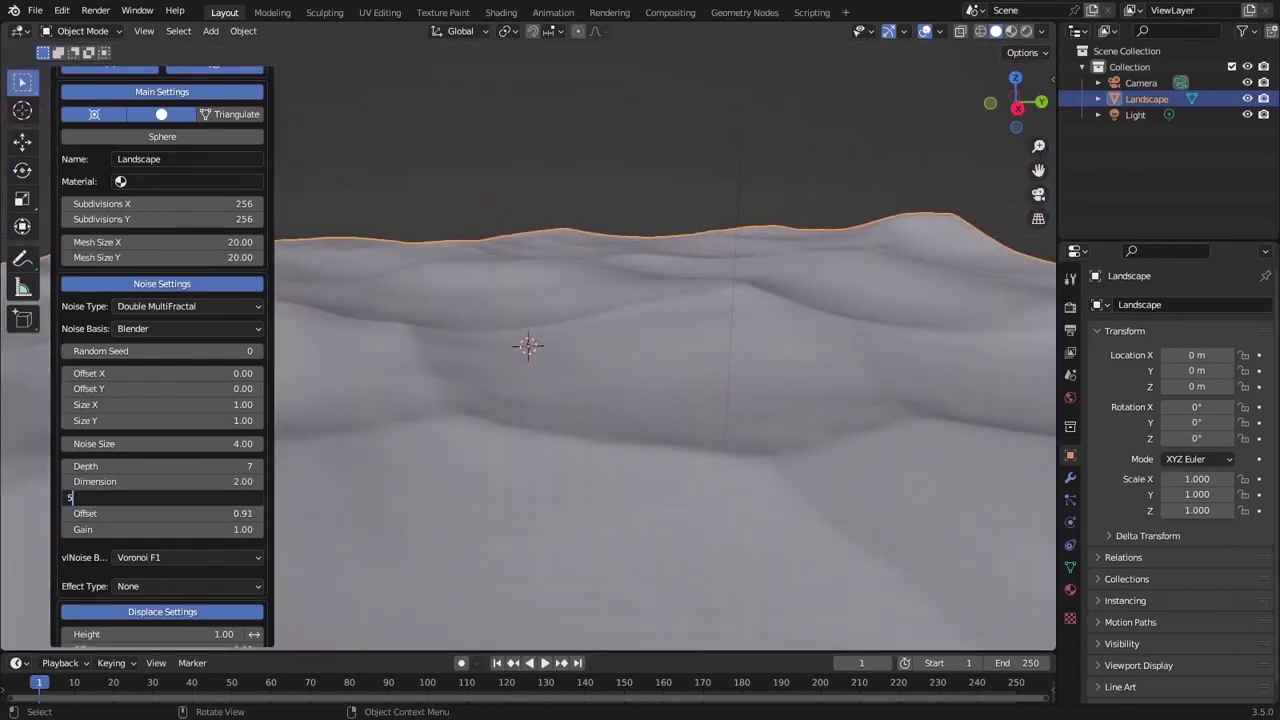
Step: Set the landscape's noise Lacunarity to 6, Offset to 0.1 and Gain to 0.2
{"action": "type", "text": "0"}
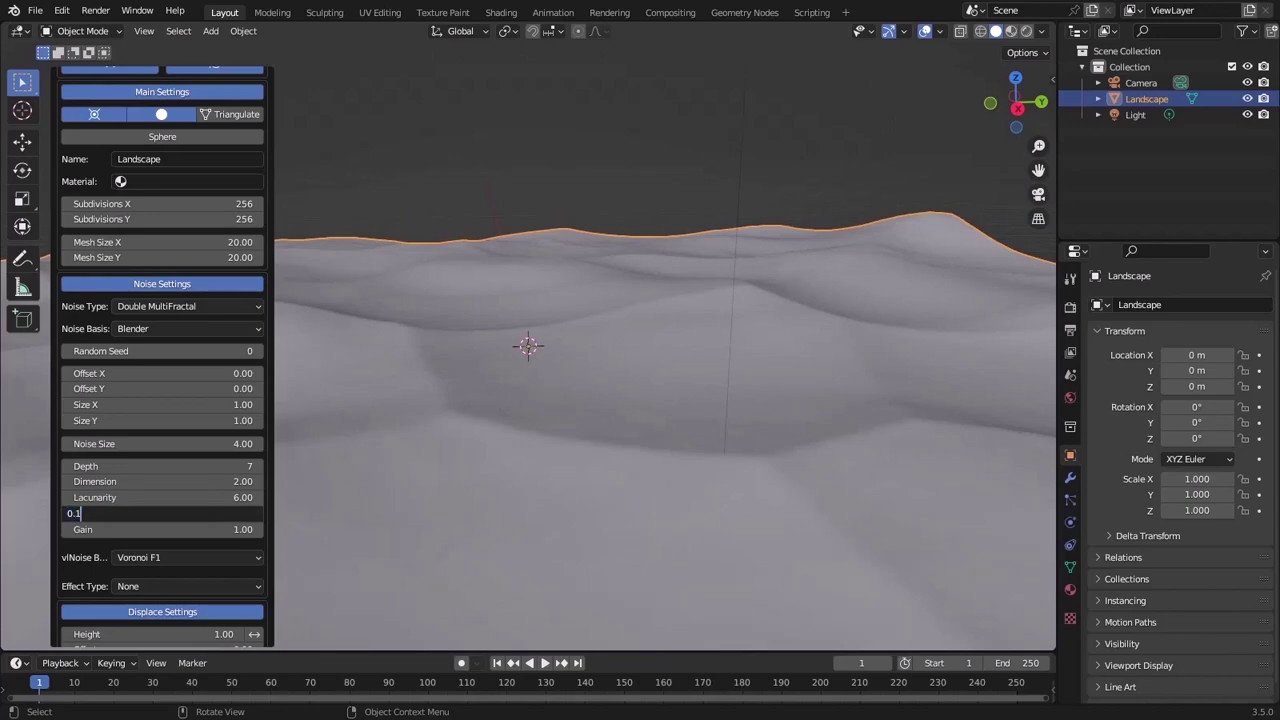
{"action": "type", "text": ".1"}
{"action": "key", "text": "Return"}
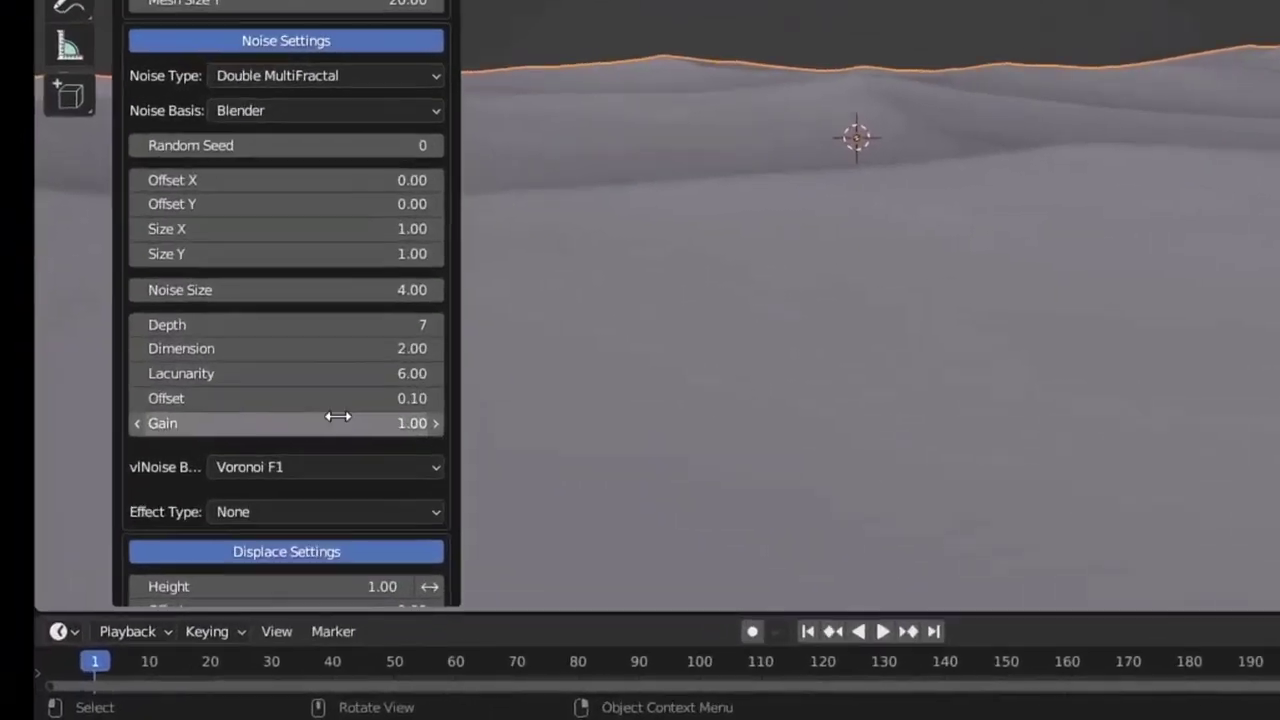
{"action": "left_click", "coordinate": [191, 529]}
{"action": "type", "text": "0.2"}
{"action": "key", "text": "Return"}
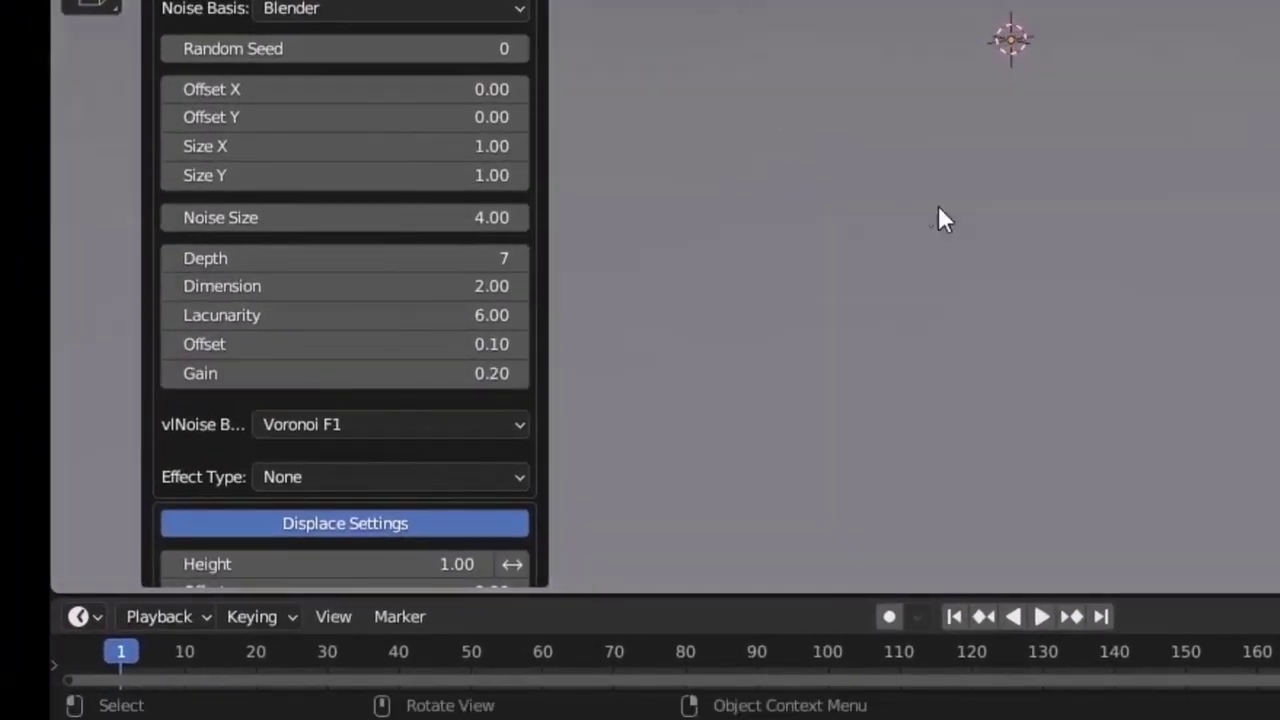
Step: Raise the landscape's noise Gain to 0.6 and Offset to 0.4
{"action": "left_click_drag", "start_coordinate": [489, 373], "coordinate": [495, 373]}
{"action": "left_click", "coordinate": [411, 371]}
{"action": "type", "text": "0.6"}
{"action": "key", "text": "Return"}
{"action": "left_click", "coordinate": [480, 354]}
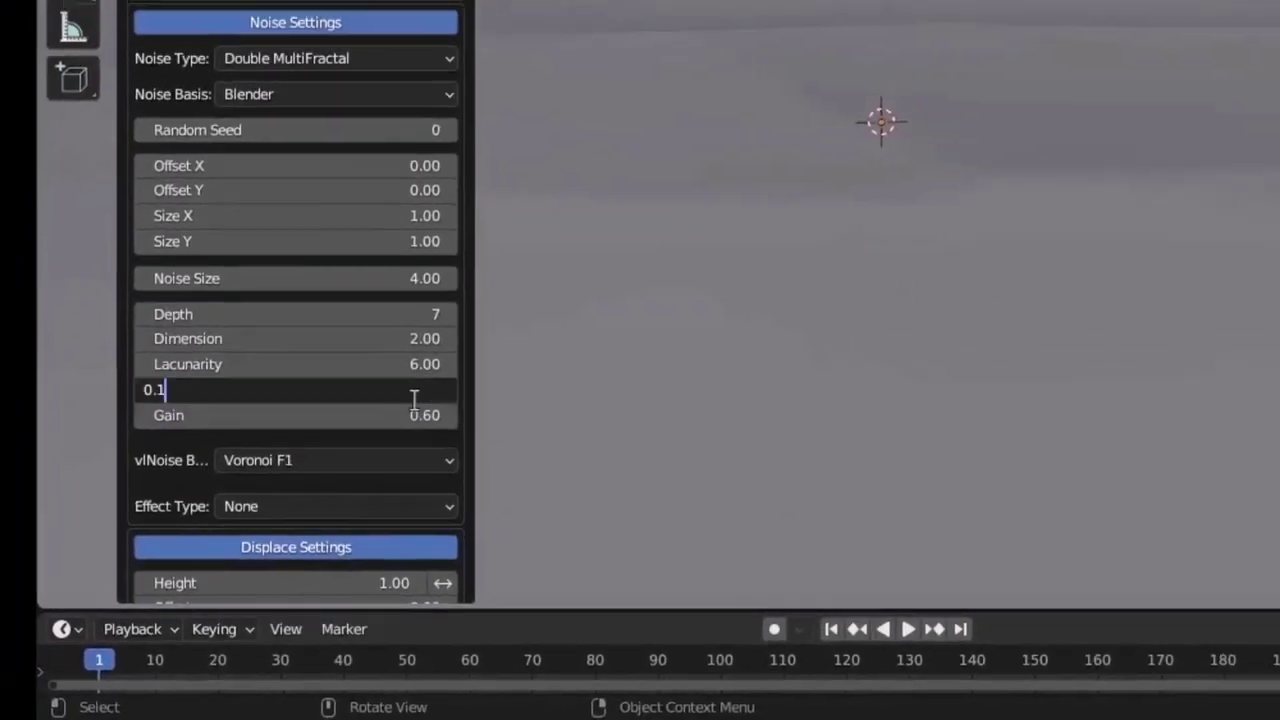
{"action": "key", "text": "BackSpace"}
{"action": "type", "text": "4"}
{"action": "key", "text": "Return"}
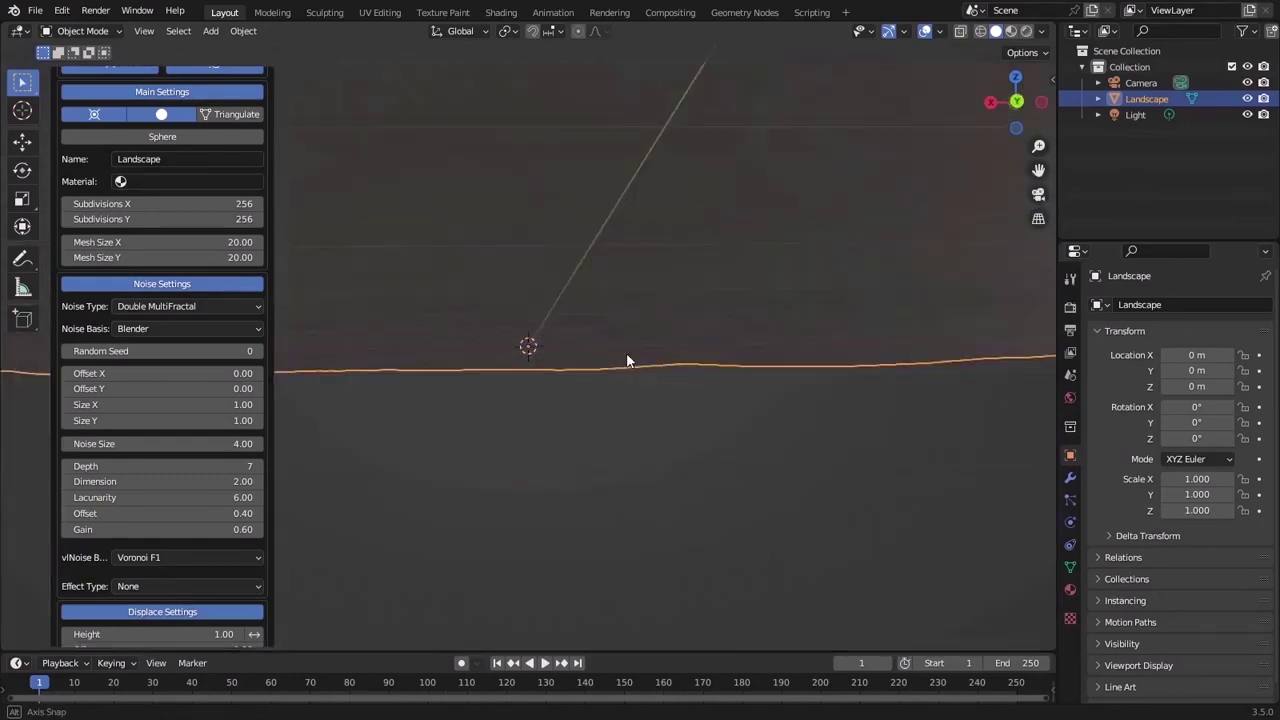
Step: Set the landscape's noise Dimension to 1
{"action": "left_click", "coordinate": [160, 513]}
{"action": "type", "text": "1"}
{"action": "key", "text": "Return"}
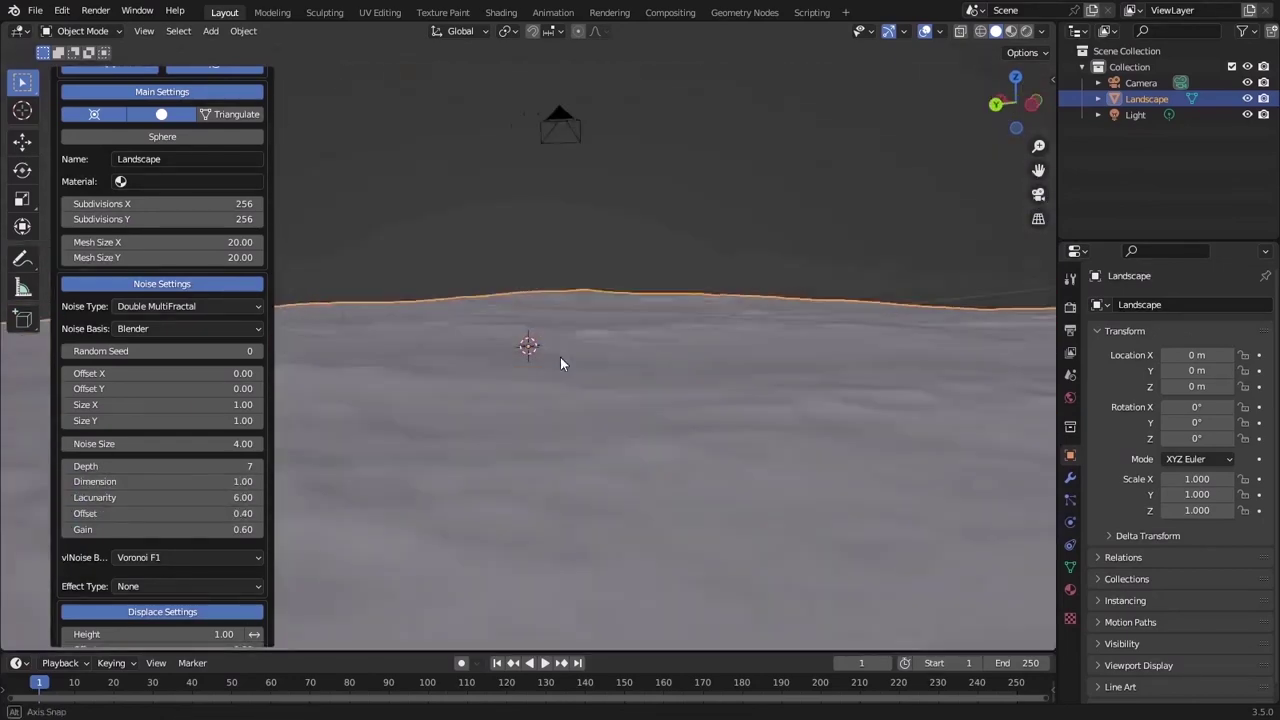
{"action": "middle_click_drag", "start_coordinate": [523, 379], "coordinate": [411, 342]}
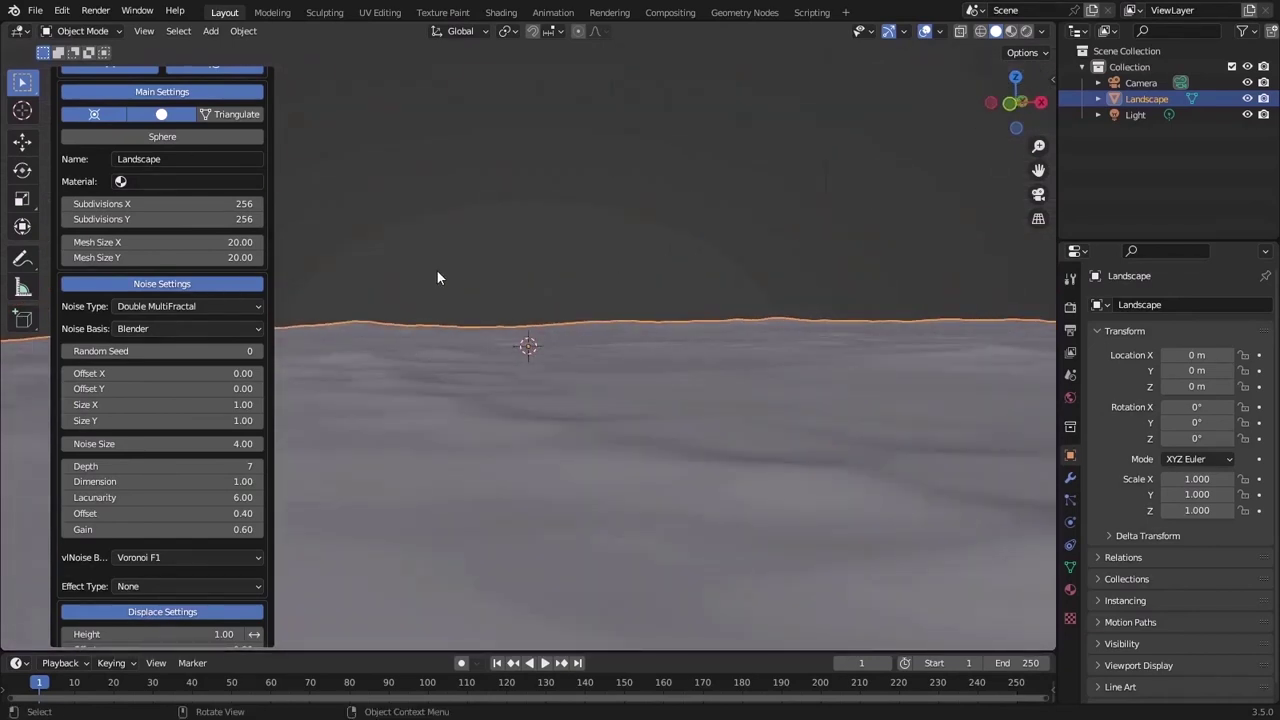
Step: Set the camera's focal length to 42 mm and show the rule-of-thirds composition guide in its frame
{"action": "key", "text": "shift+grave"}
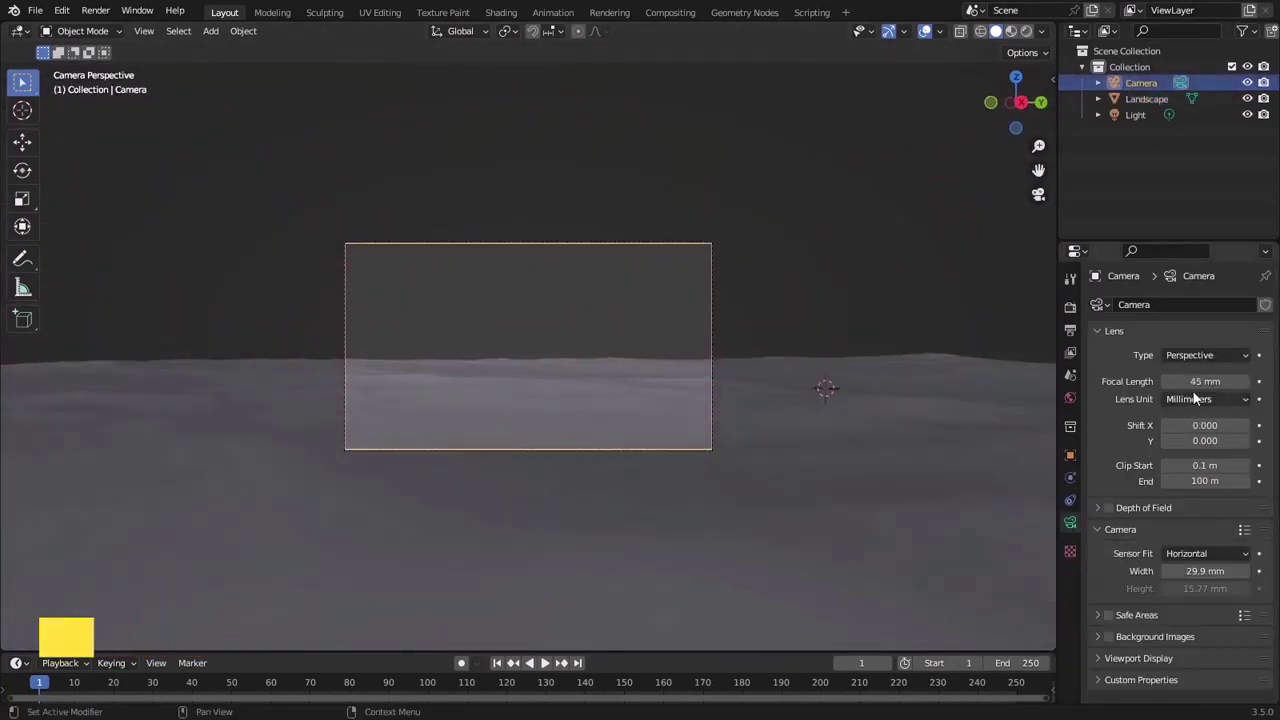
{"action": "left_click_drag", "start_coordinate": [1200, 381], "coordinate": [1225, 381]}
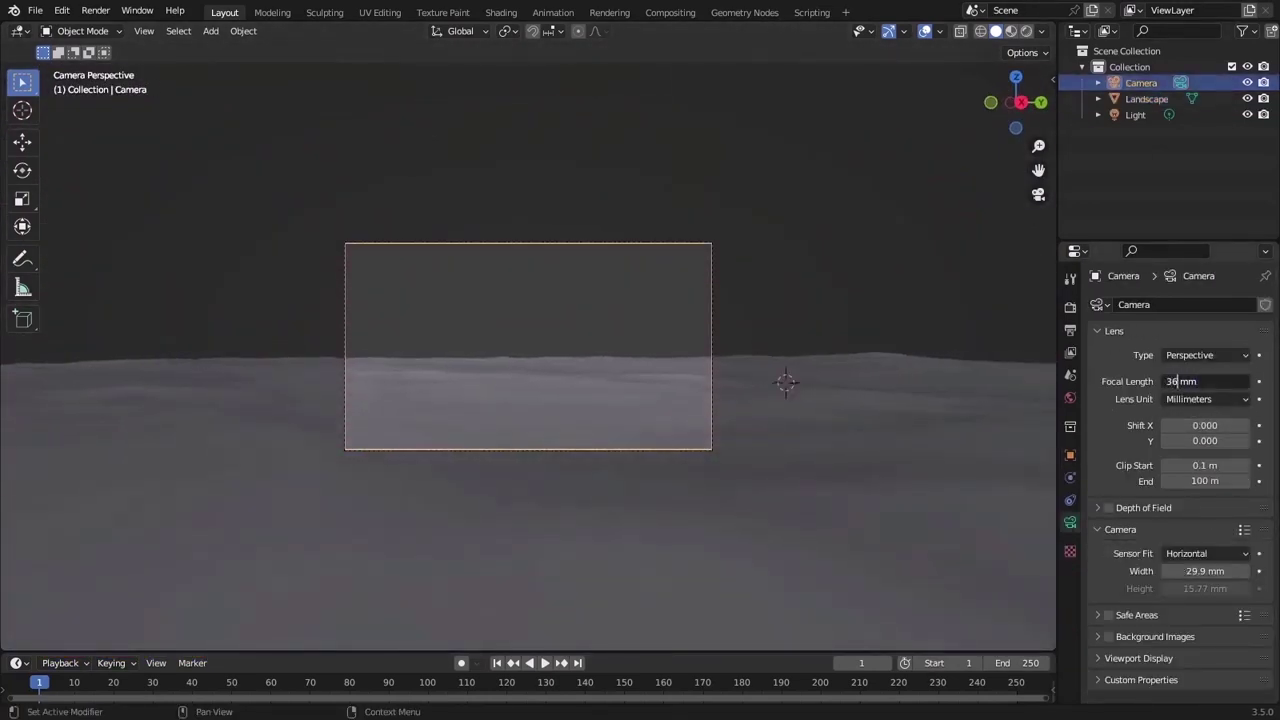
{"action": "scroll", "coordinate": [668, 375], "scroll_direction": "up", "scroll_amount": 2}
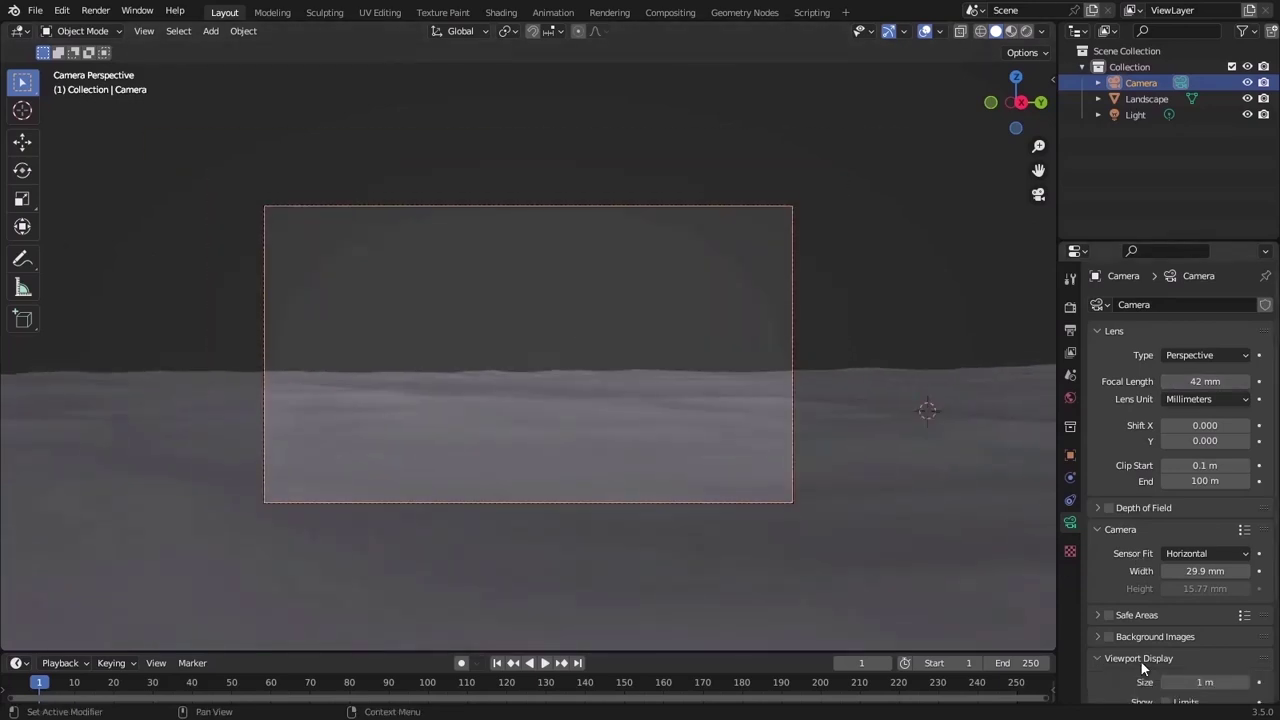
{"action": "scroll", "coordinate": [1144, 626], "scroll_direction": "down", "scroll_amount": 6}
{"action": "left_click", "coordinate": [1166, 567]}
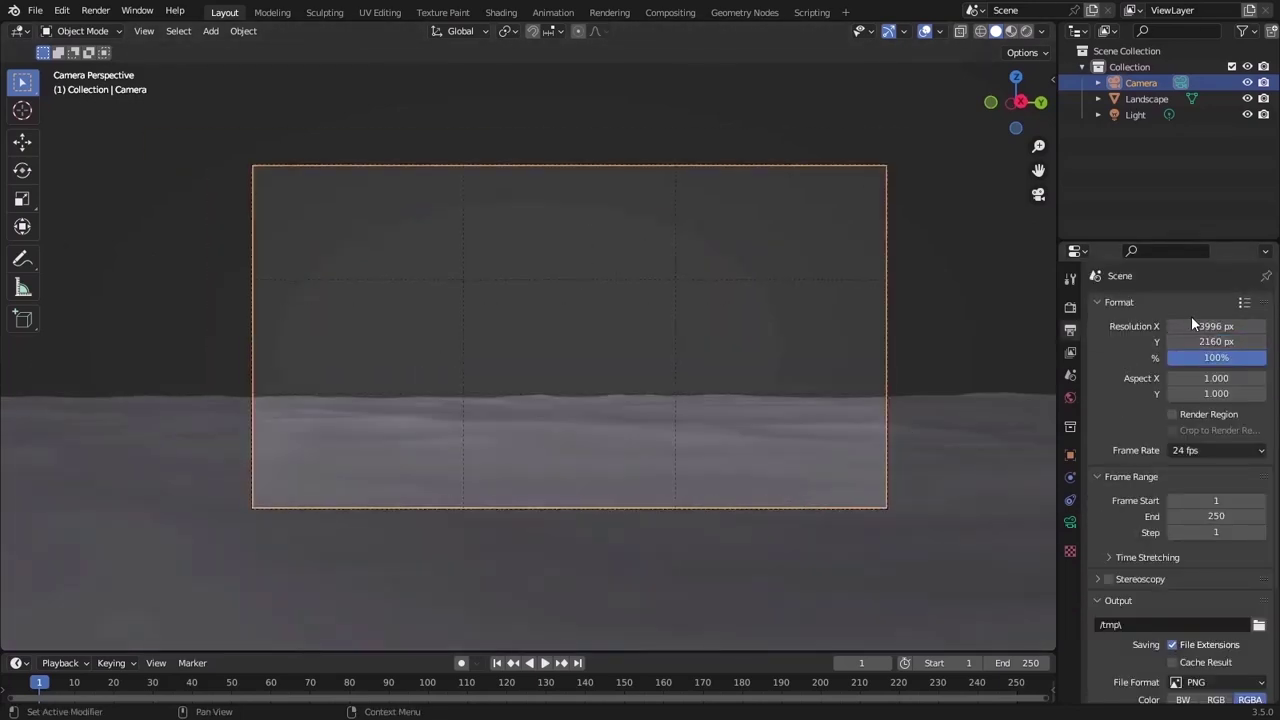
Step: Apply the 4K DCI 2160p render preset and set the vertical resolution to 1716 px
{"action": "left_click", "coordinate": [1244, 302]}
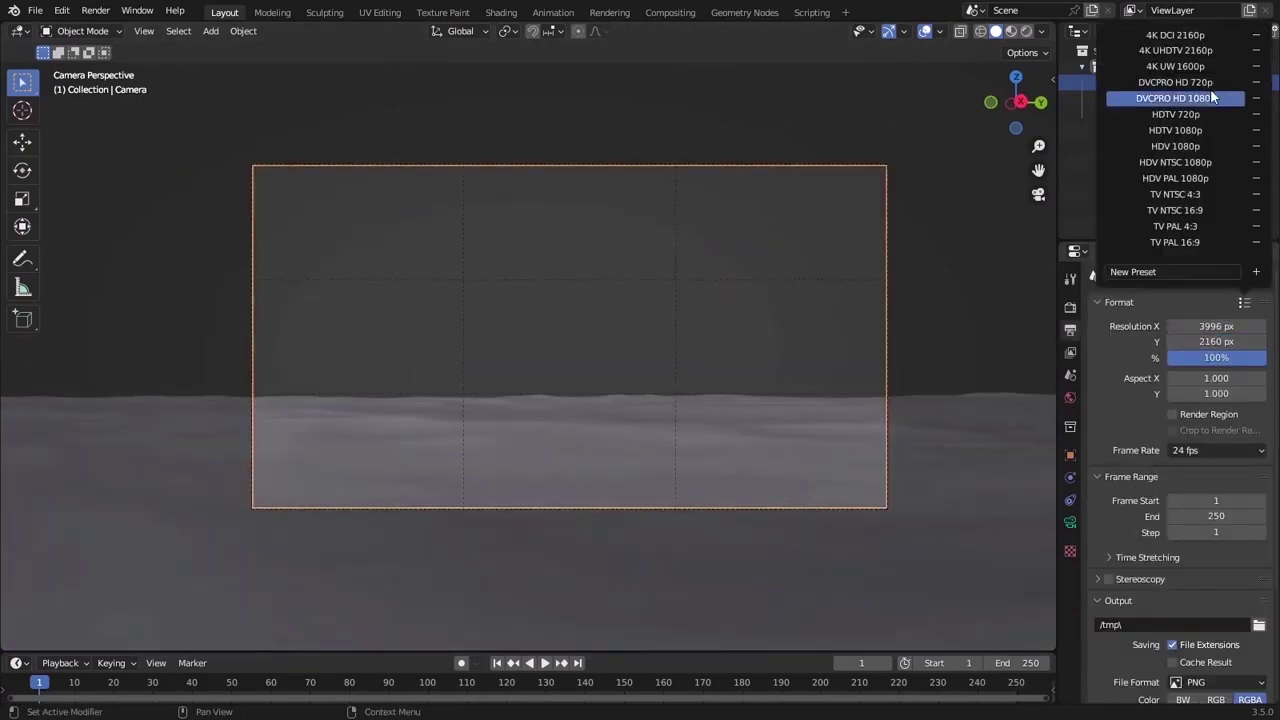
{"action": "left_click", "coordinate": [1185, 66]}
{"action": "left_click", "coordinate": [1187, 50]}
{"action": "left_click", "coordinate": [1188, 35]}
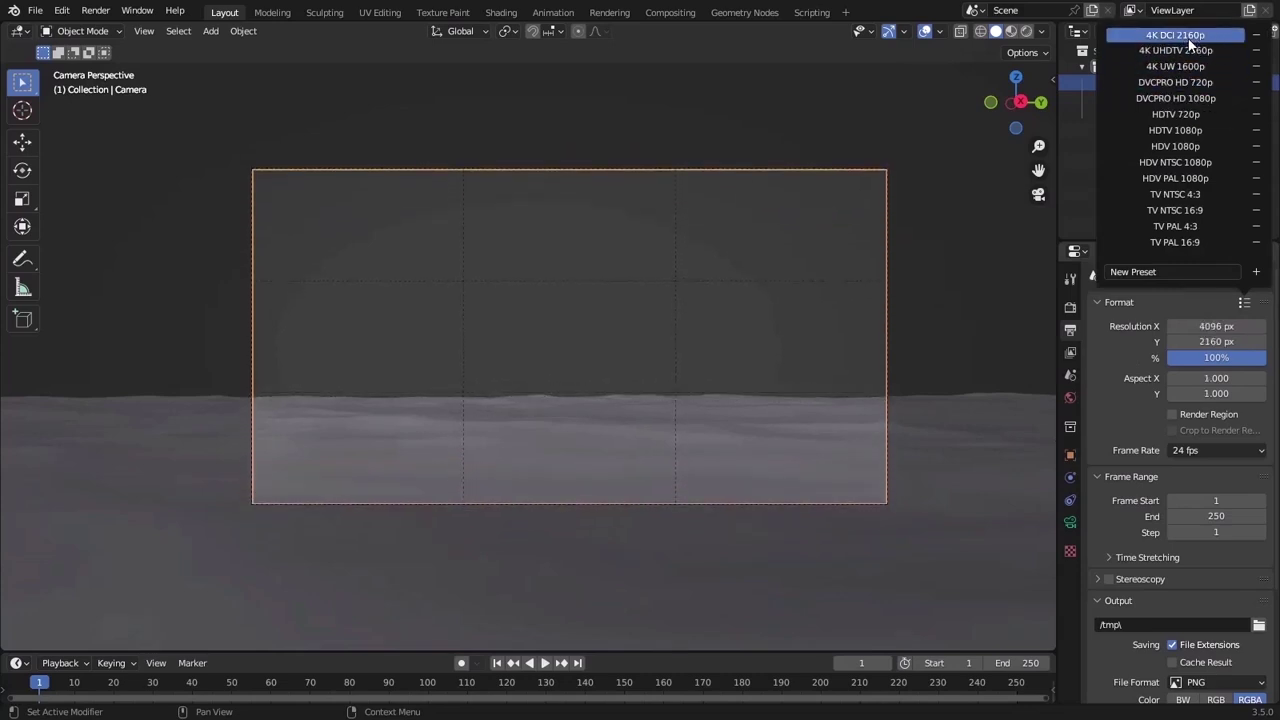
{"action": "left_click", "coordinate": [1216, 341]}
{"action": "type", "text": "1716"}
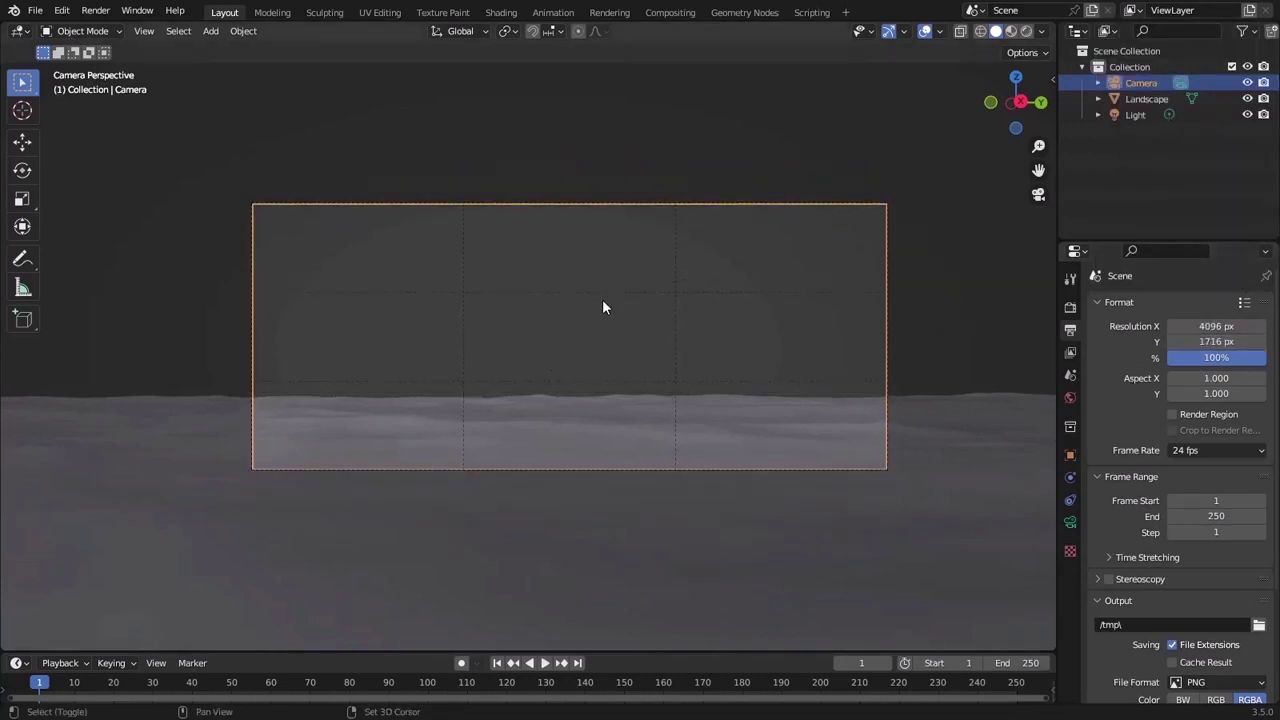
Step: Undo the last change and set the horizontal render resolution to 3996 px
{"action": "key", "text": "Escape"}
{"action": "key", "text": "ctrl+z"}
{"action": "double_click", "coordinate": [1216, 326]}
{"action": "type", "text": "3996"}
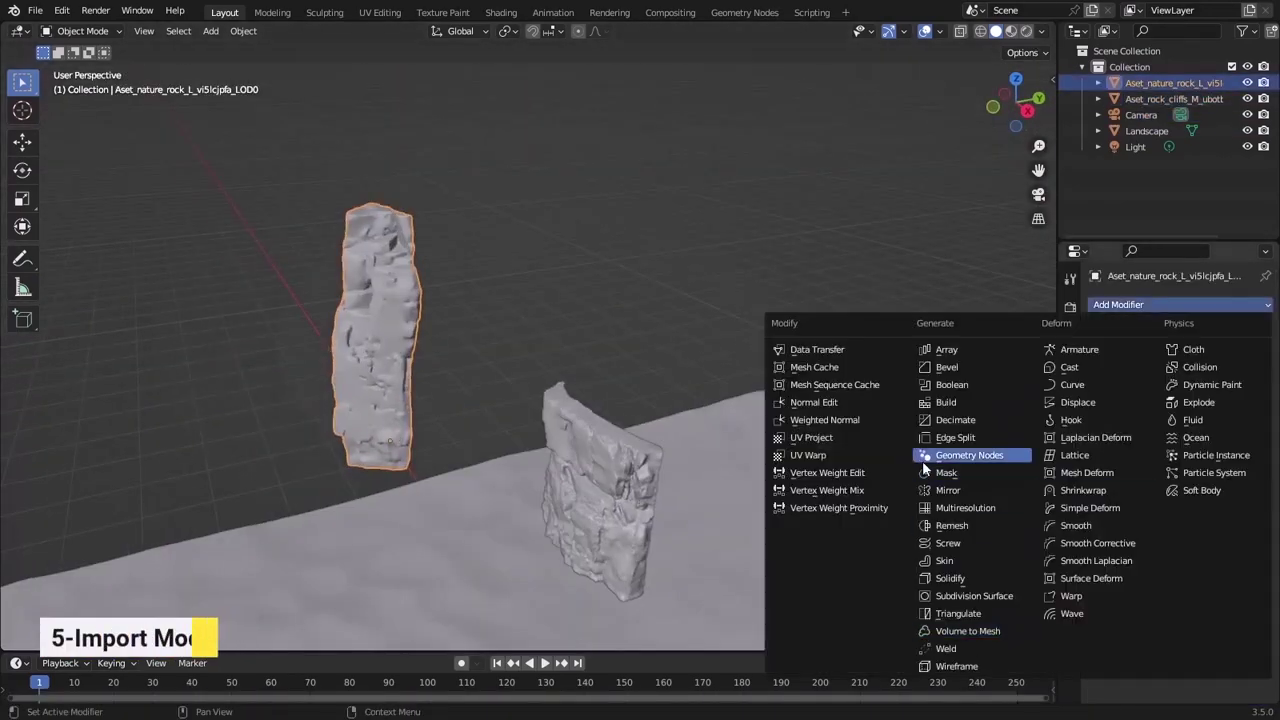
Step: Add a Mirror modifier to the tall rock, using Landscape as mirror object with Axis, Bisect and Flip on Y only
{"action": "left_click", "coordinate": [948, 490]}
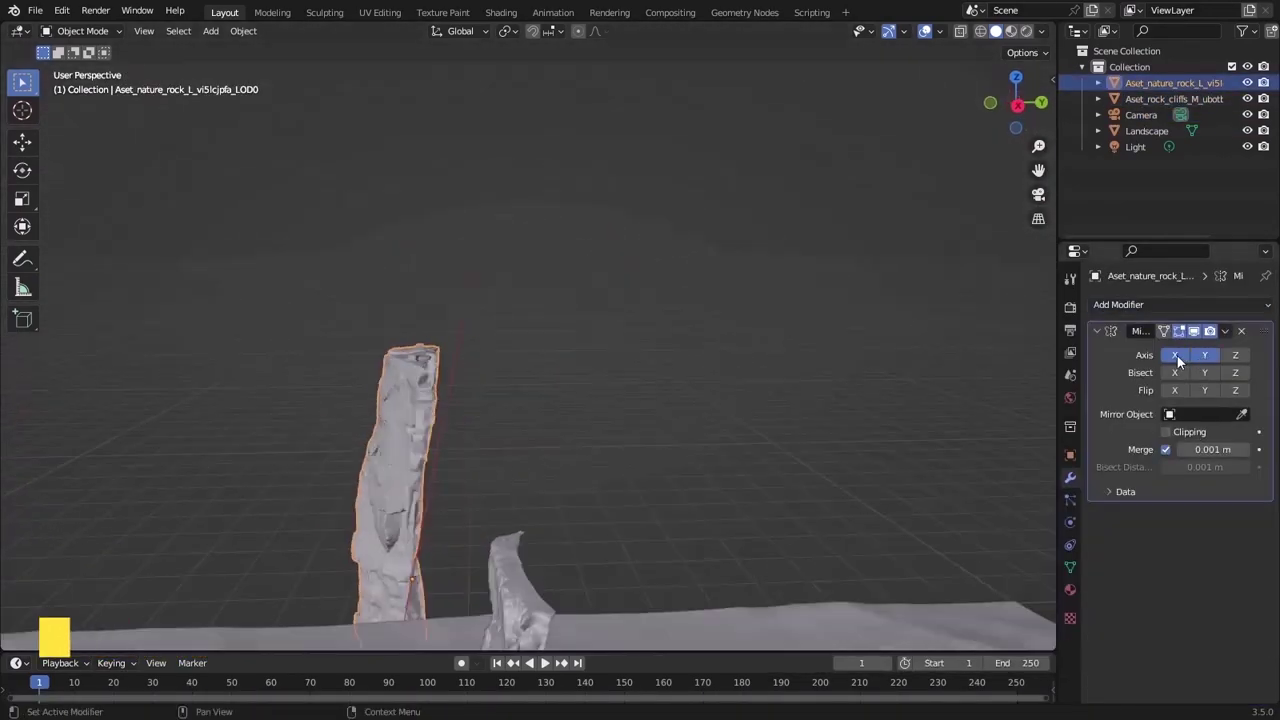
{"action": "left_click", "coordinate": [1177, 355]}
{"action": "middle_click_drag", "start_coordinate": [760, 420], "coordinate": [530, 398]}
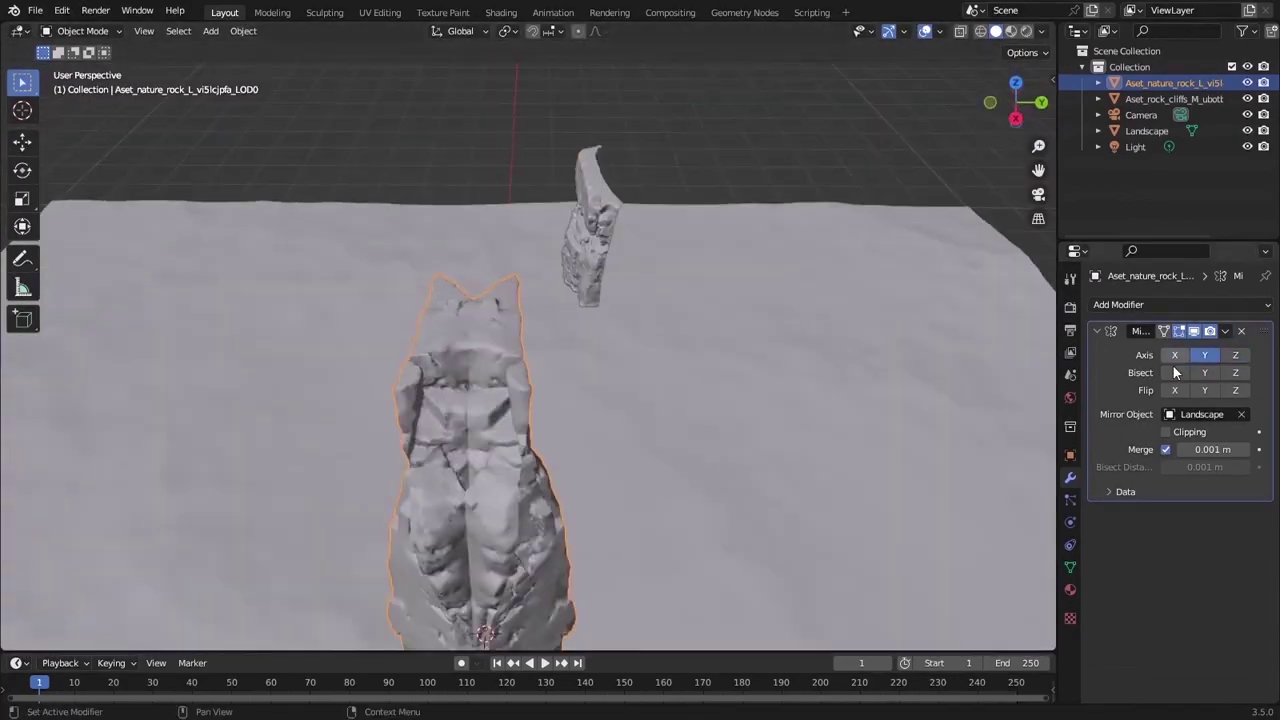
{"action": "middle_click_drag", "start_coordinate": [690, 405], "coordinate": [702, 408]}
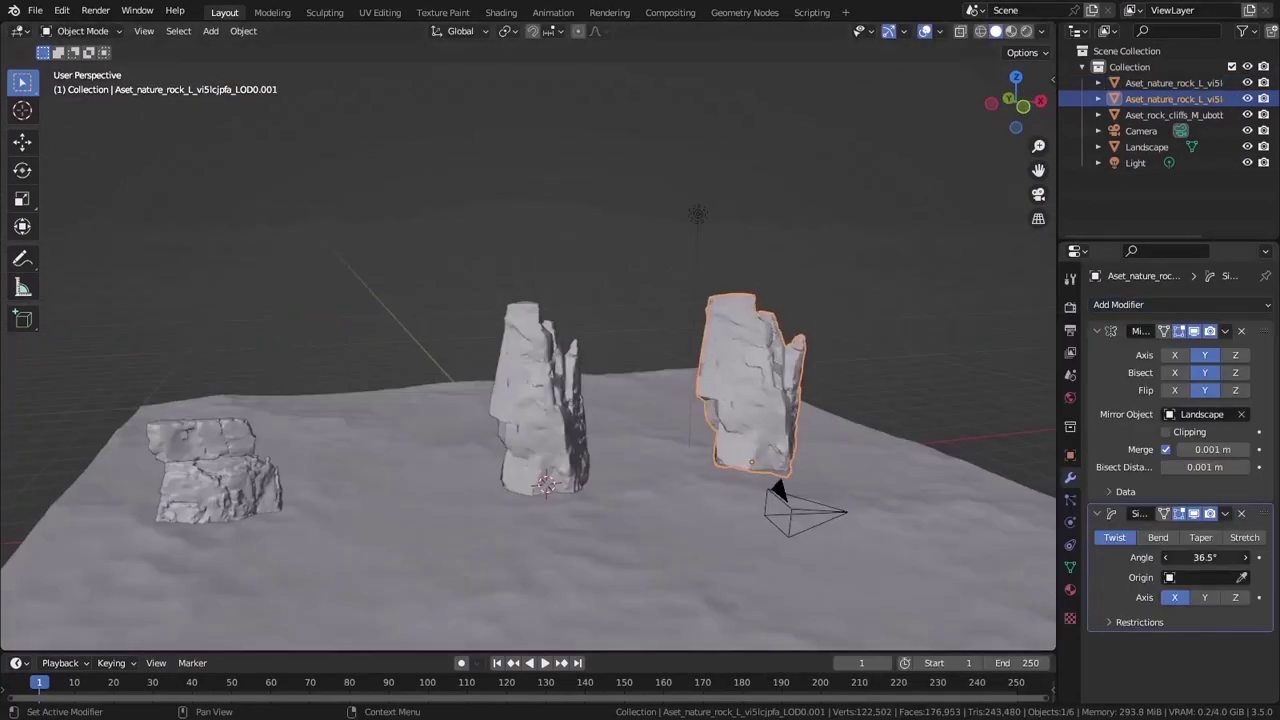
Step: Deform the duplicated tall rock with a Taper factor of -0.745 and adjust a second Simple Deform stretching along Y
{"action": "middle_click_drag", "start_coordinate": [700, 430], "coordinate": [770, 436]}
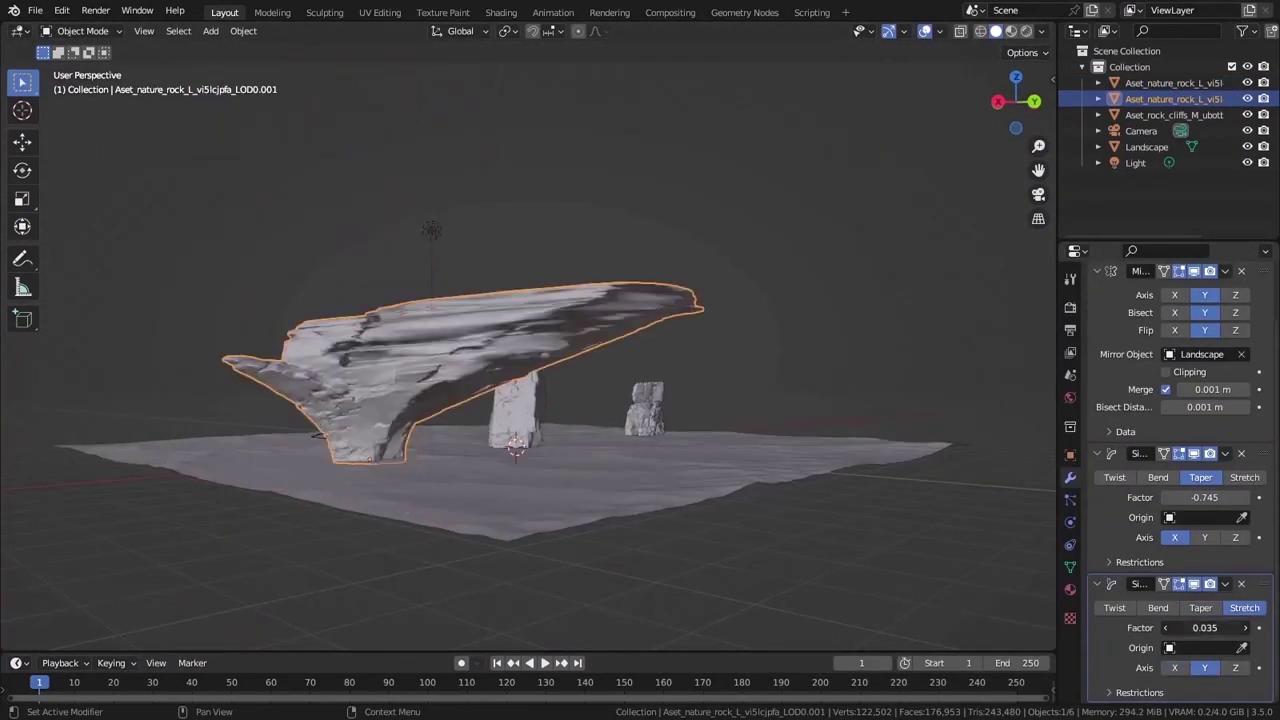
{"action": "mouse_move", "coordinate": [1205, 627]}
{"action": "left_mouse_down"}
{"action": "mouse_move", "coordinate": [1169, 630]}
{"action": "mouse_move", "coordinate": [1180, 630]}
{"action": "left_mouse_up"}
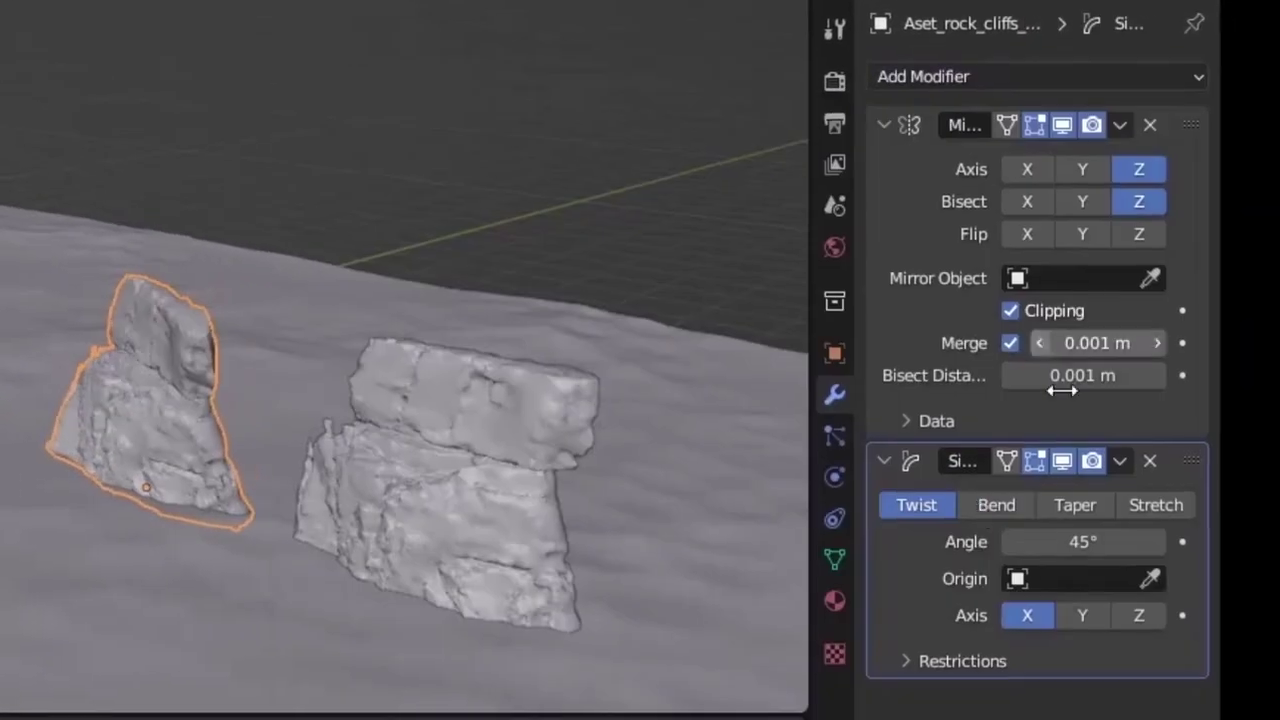
Step: Switch the smaller cliff rock's Simple Deform to Stretch along X with a factor of about -0.015
{"action": "left_click", "coordinate": [1120, 500]}
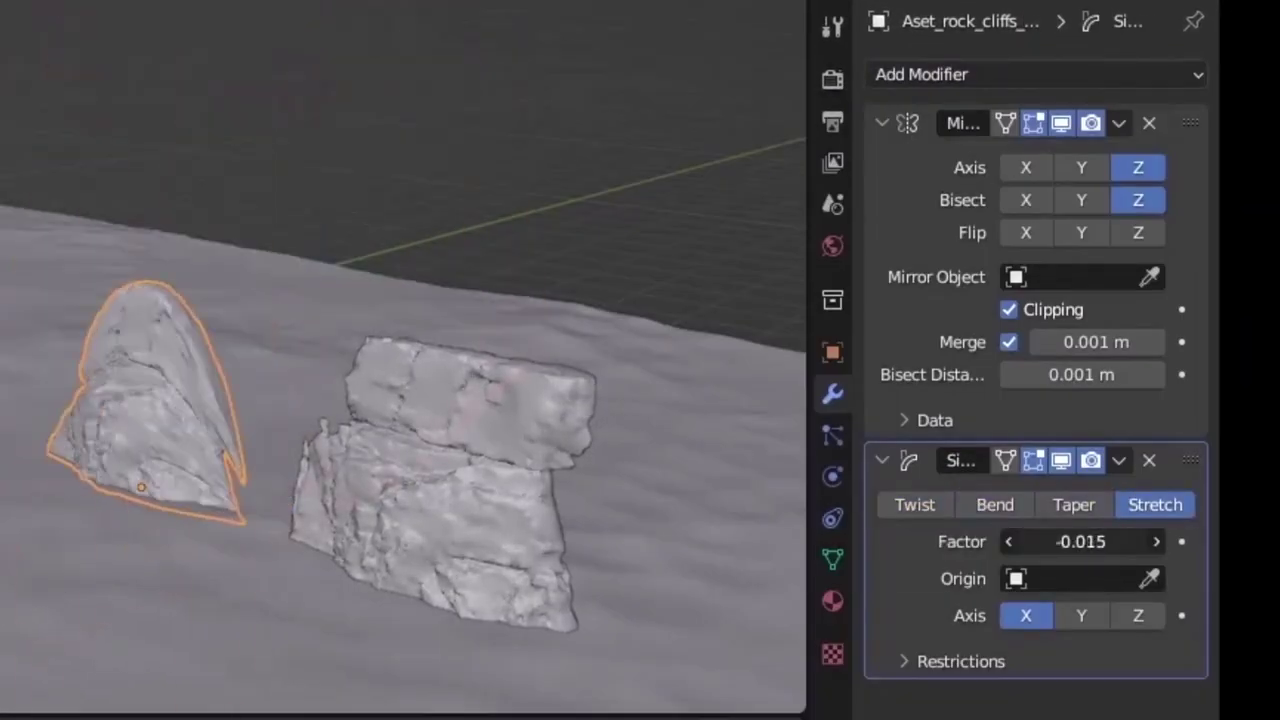
{"action": "left_click", "coordinate": [1119, 460]}
{"action": "left_click", "coordinate": [975, 583]}
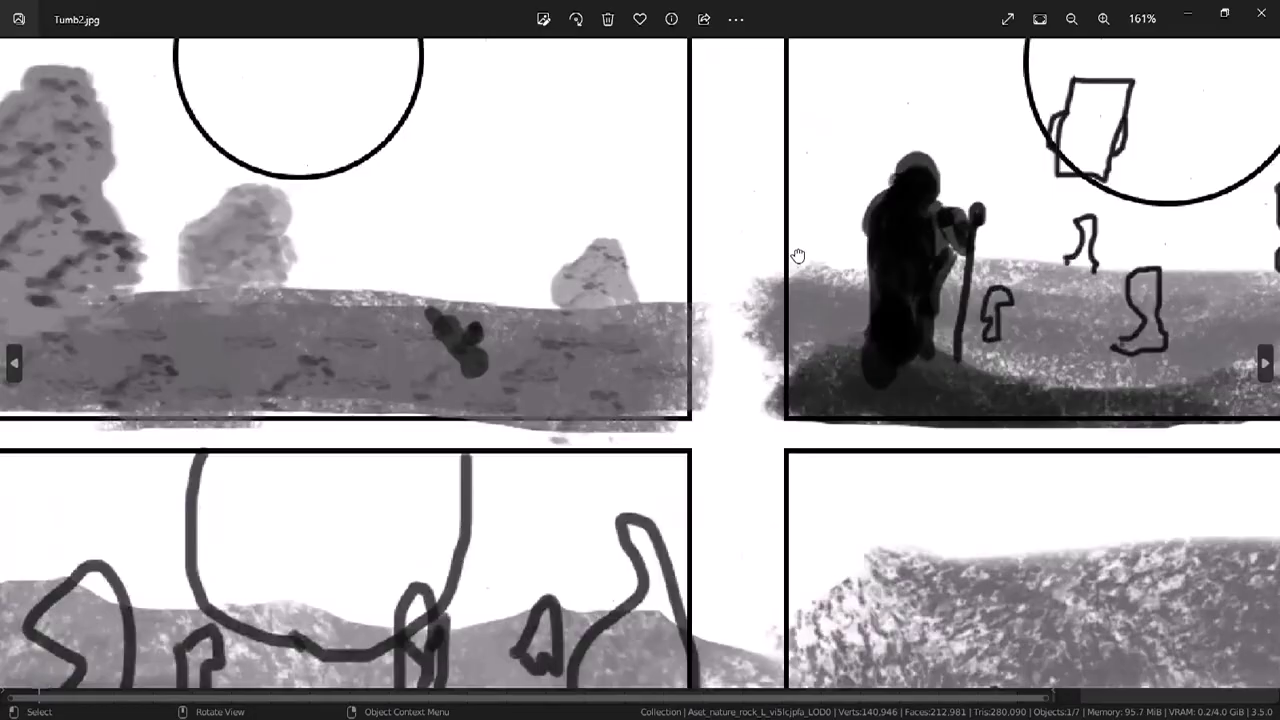
Step: Add a large UV sphere far behind the rocks as a planet and set the view's clip end to 10000 m
{"action": "scroll", "coordinate": [798, 256], "scroll_direction": "down", "scroll_amount": 3}
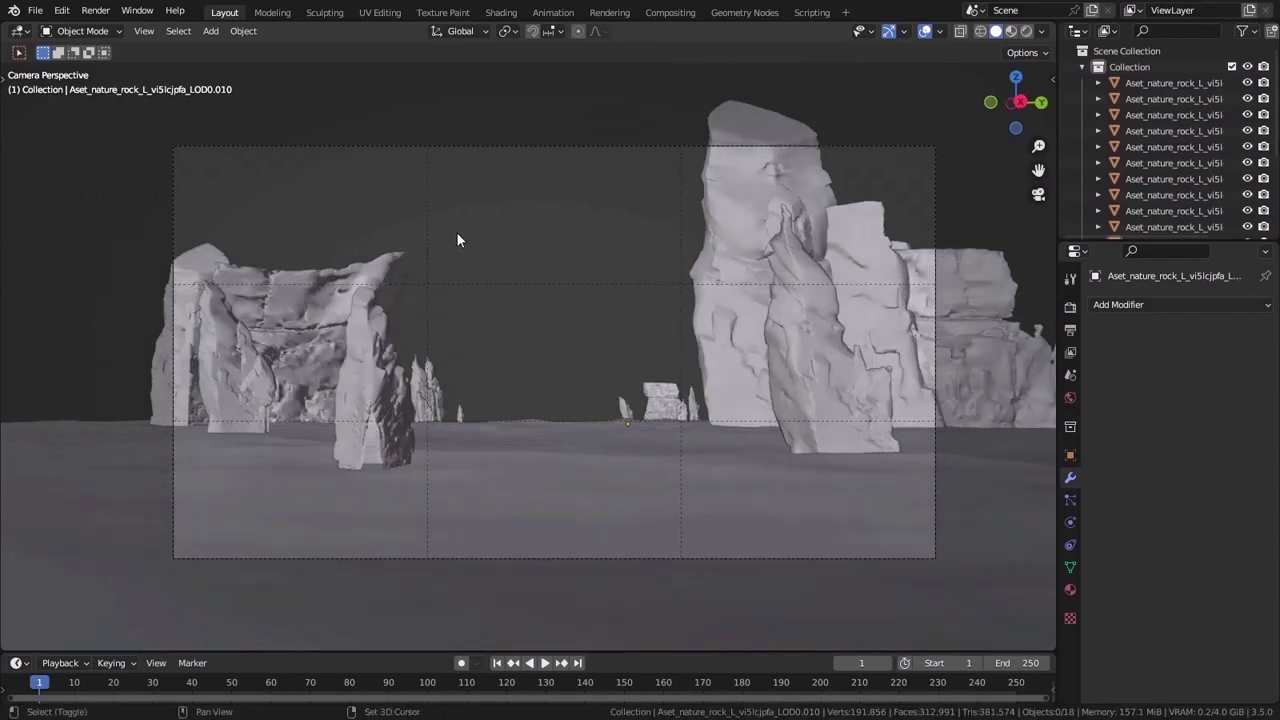
{"action": "key", "text": "shift+a"}
{"action": "left_click", "coordinate": [531, 282]}
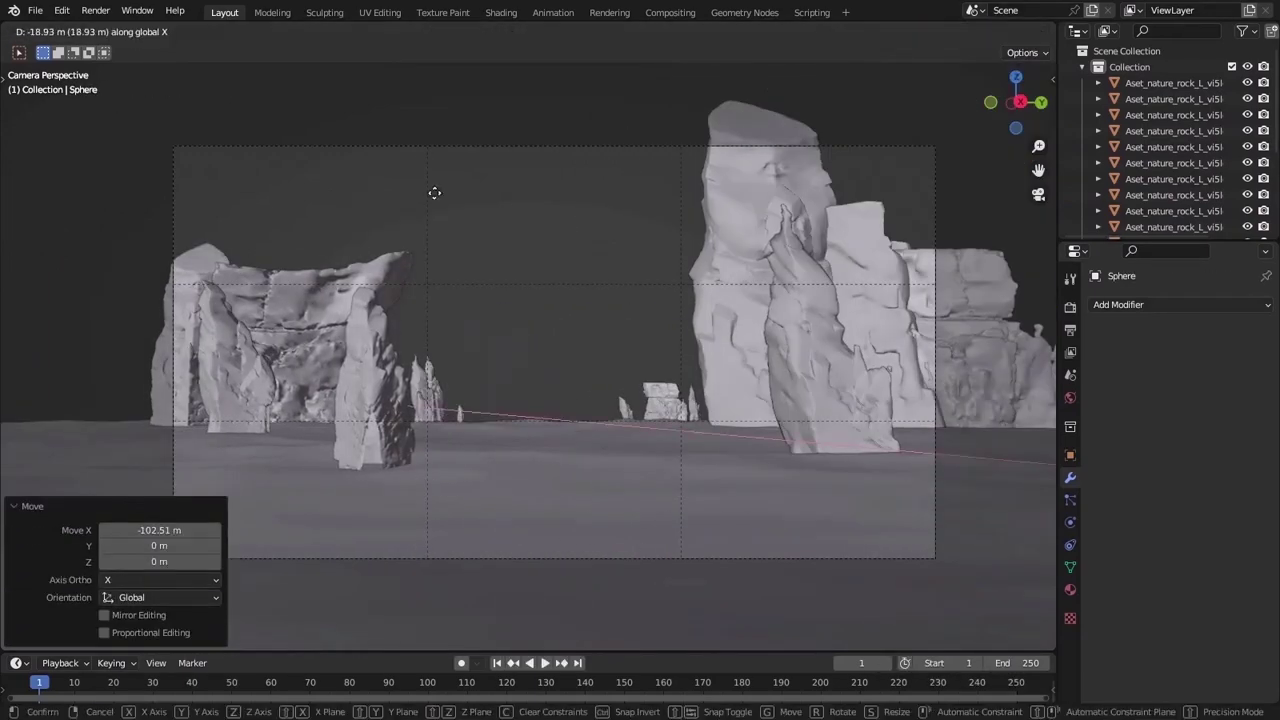
{"action": "left_click", "coordinate": [968, 131]}
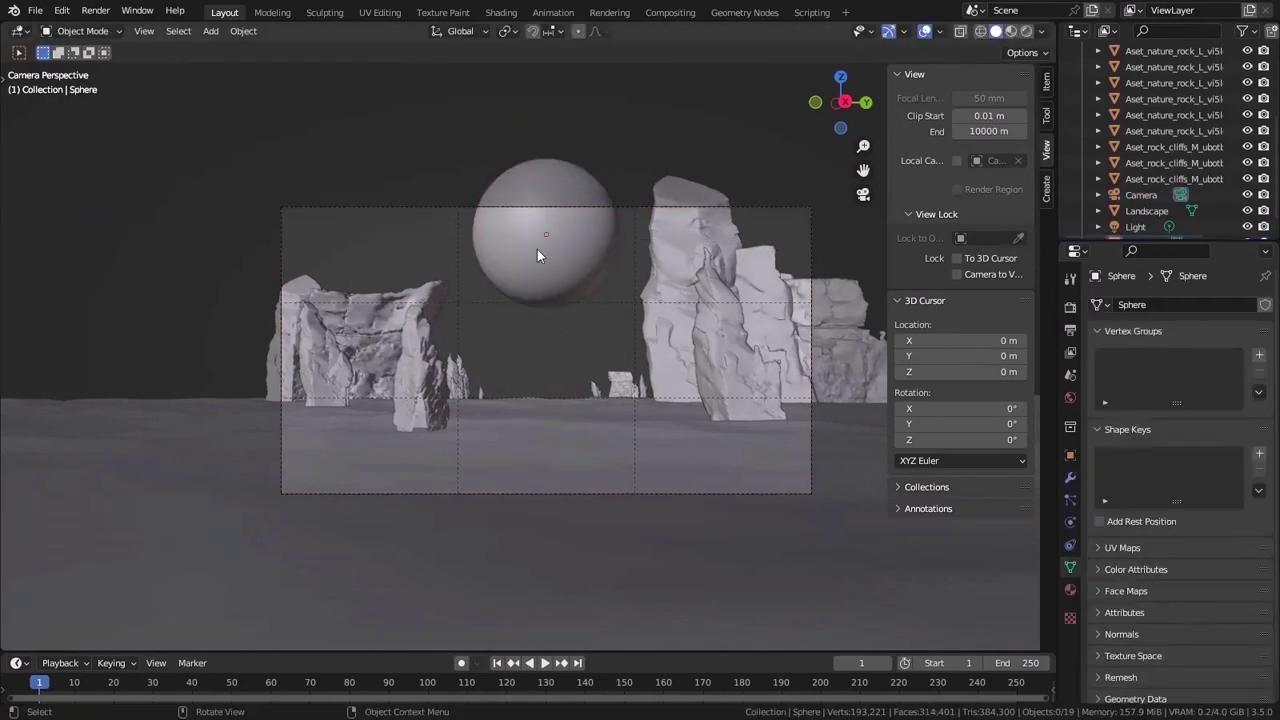
{"action": "scroll", "coordinate": [514, 320], "scroll_direction": "down", "scroll_amount": 2}
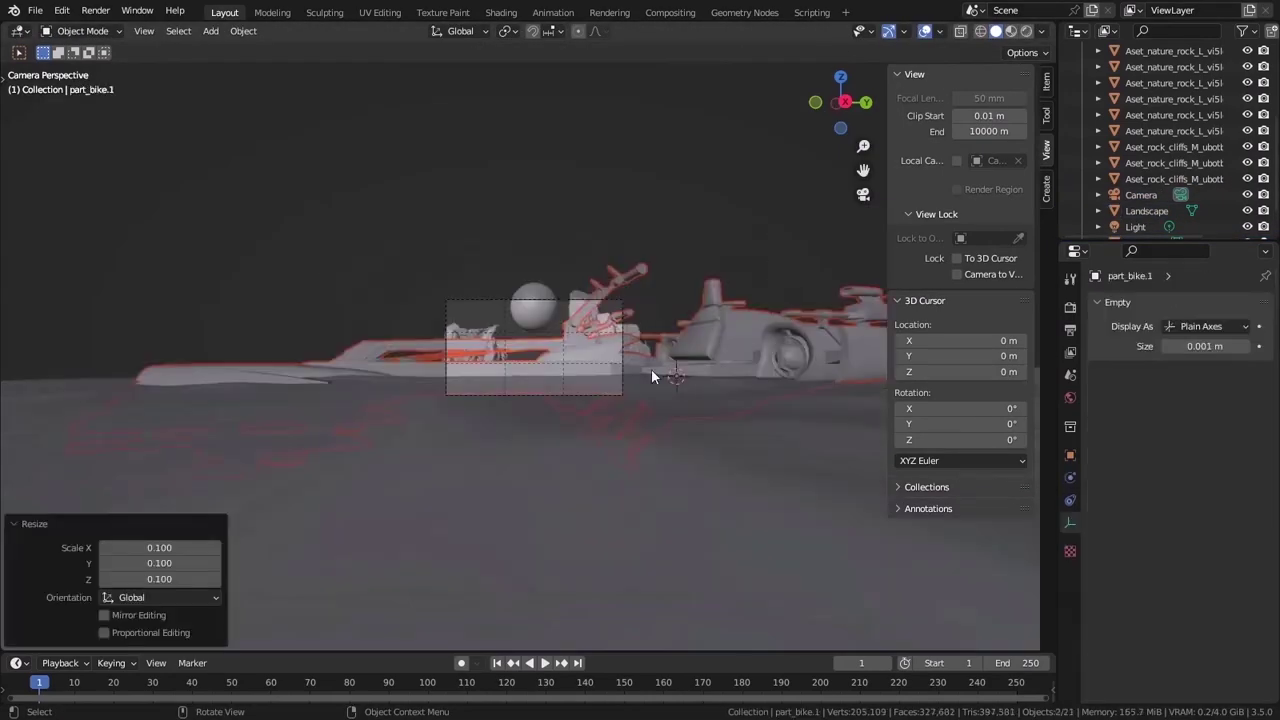
Step: Scale the imported speeder bike by 0.1 and place it on the sand in the camera frame, moving it -1.106 m along Y
{"action": "key", "text": "s"}
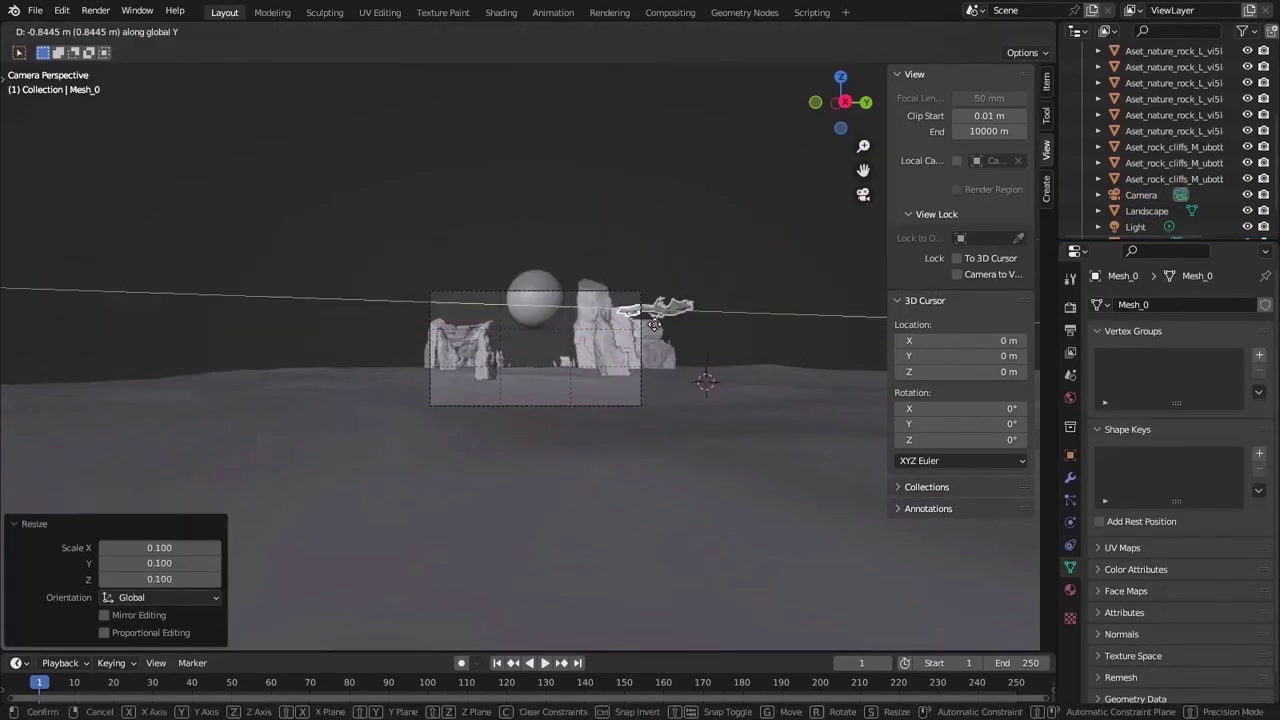
{"action": "left_click", "coordinate": [651, 466]}
{"action": "middle_click_drag", "start_coordinate": [651, 466], "coordinate": [700, 330]}
{"action": "left_click", "coordinate": [232, 285]}
{"action": "key", "text": "KP_0"}
{"action": "left_click", "coordinate": [797, 436]}
{"action": "key", "text": "g"}
{"action": "left_click", "coordinate": [440, 441]}
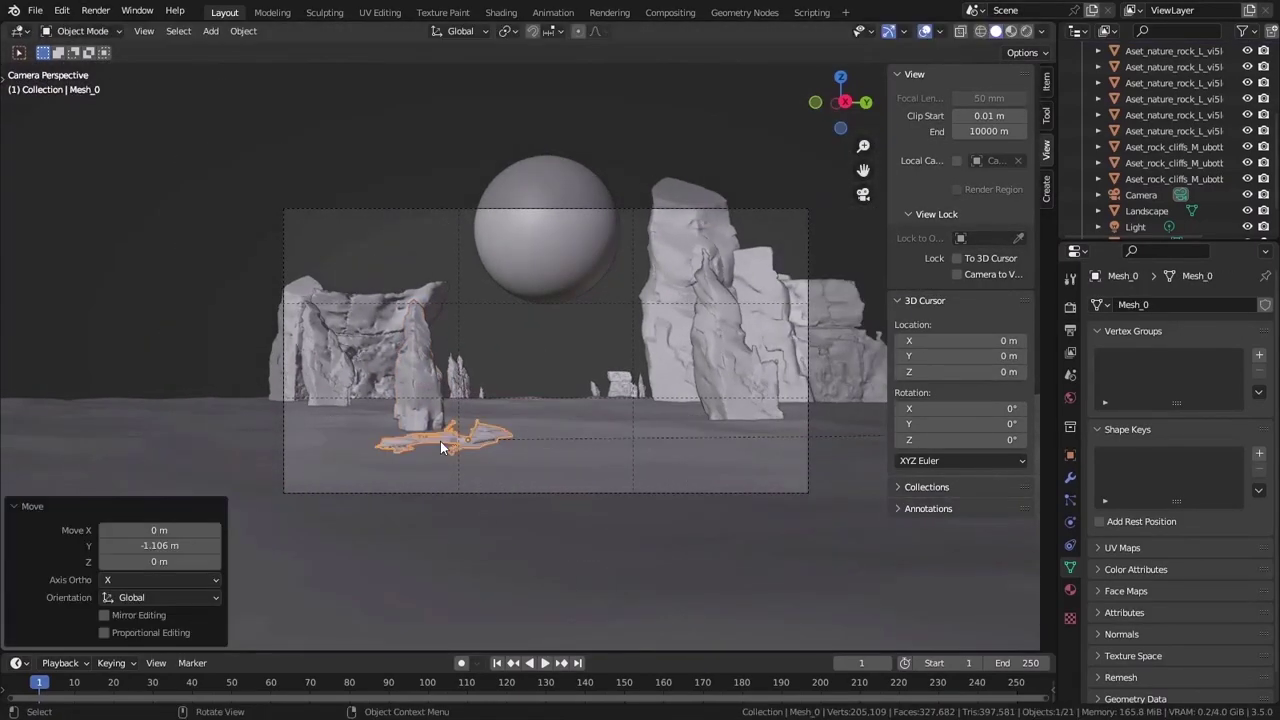
Step: Rotate the speeder bike by -86.6° around the global Z axis
{"action": "key", "text": "r"}
{"action": "key", "text": "z"}
{"action": "key", "text": "Return"}
{"action": "key", "text": "shift+grave"}
{"action": "key", "text": "w"}
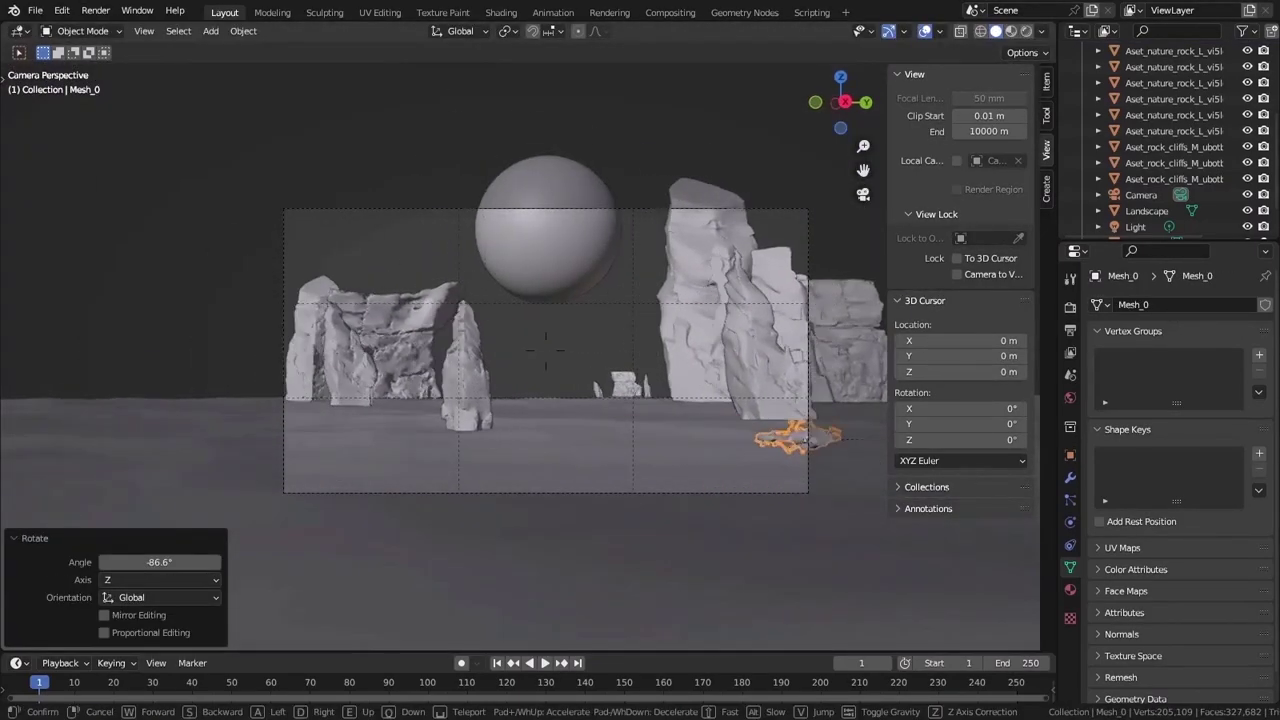
{"action": "left_click", "coordinate": [592, 296]}
Step: Add an extra landscape mesh and hide it in the viewport
{"action": "key", "text": "shift+a"}
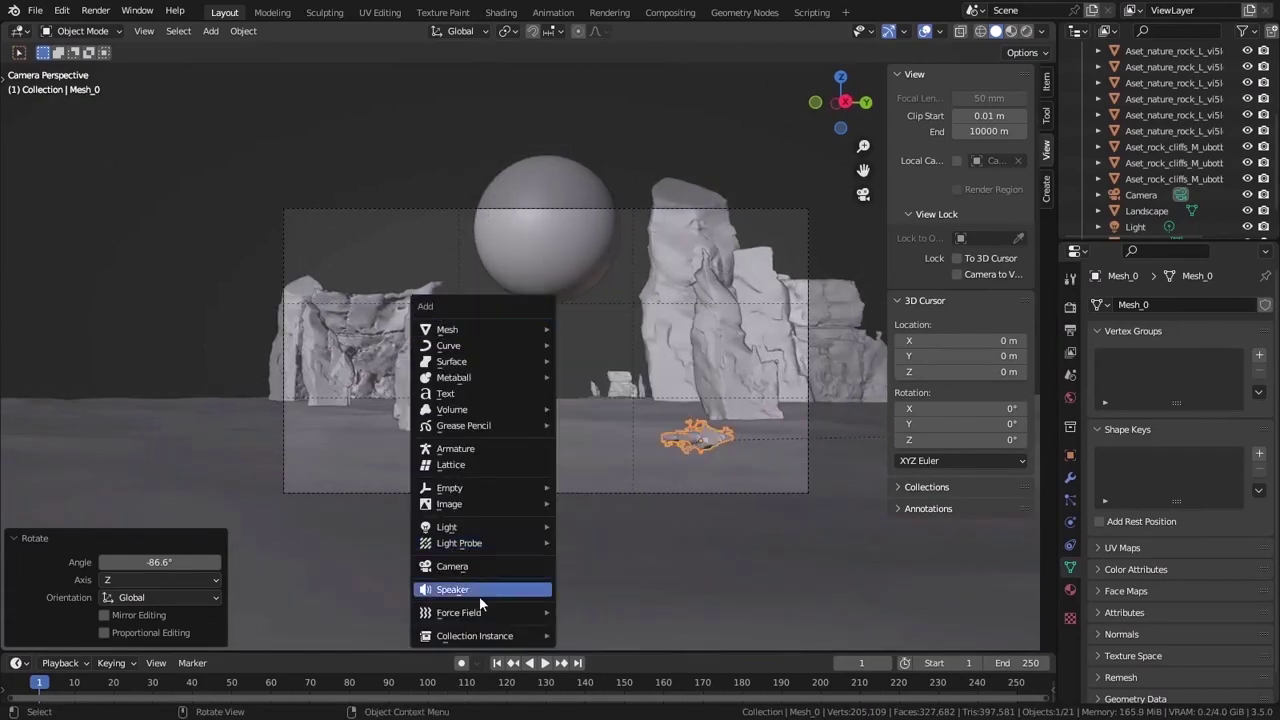
{"action": "mouse_move", "coordinate": [480, 292]}
{"action": "left_click", "coordinate": [609, 472]}
{"action": "middle_click_drag", "start_coordinate": [1230, 190], "coordinate": [529, 266]}
{"action": "key", "text": "h"}
Step: Add another landscape using vlNoise hTerrain noise with random seed 134 and scale it up into low hills
{"action": "key", "text": "shift+a"}
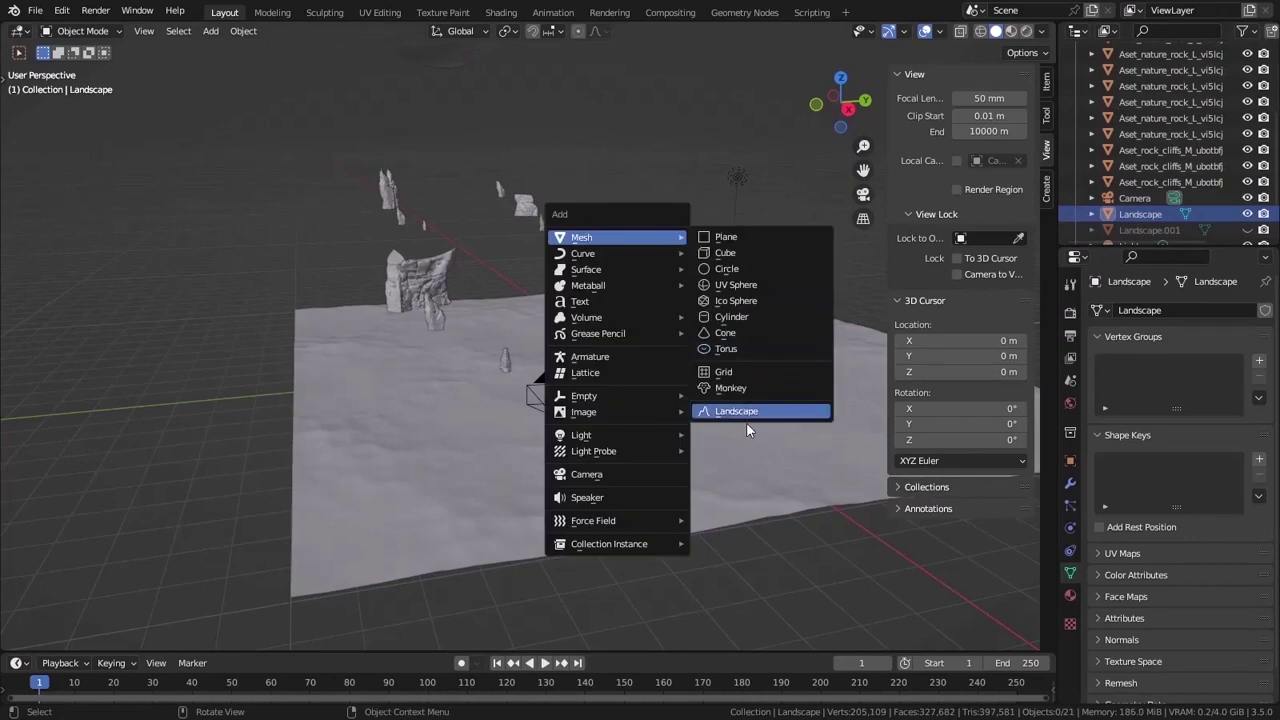
{"action": "mouse_move", "coordinate": [648, 237]}
{"action": "left_click", "coordinate": [760, 413]}
{"action": "left_click", "coordinate": [100, 100]}
{"action": "left_click", "coordinate": [75, 428]}
{"action": "key", "text": "KP_Decimal"}
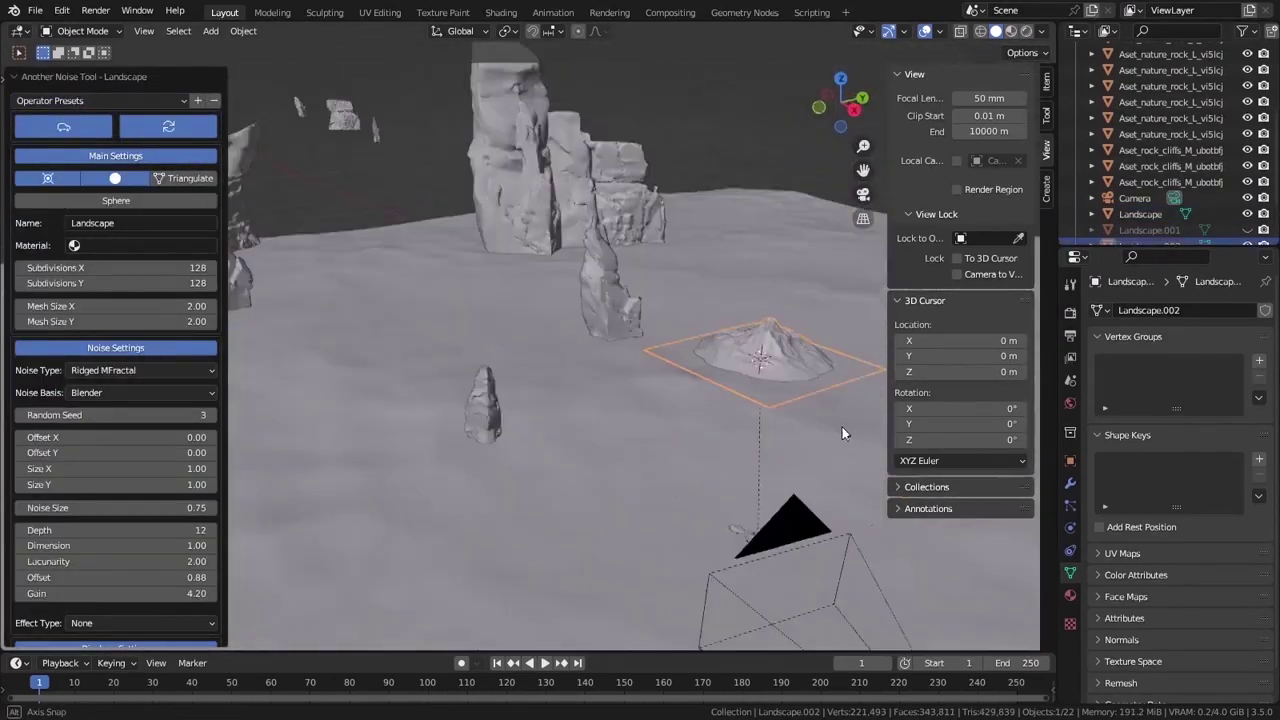
{"action": "key", "text": "s"}
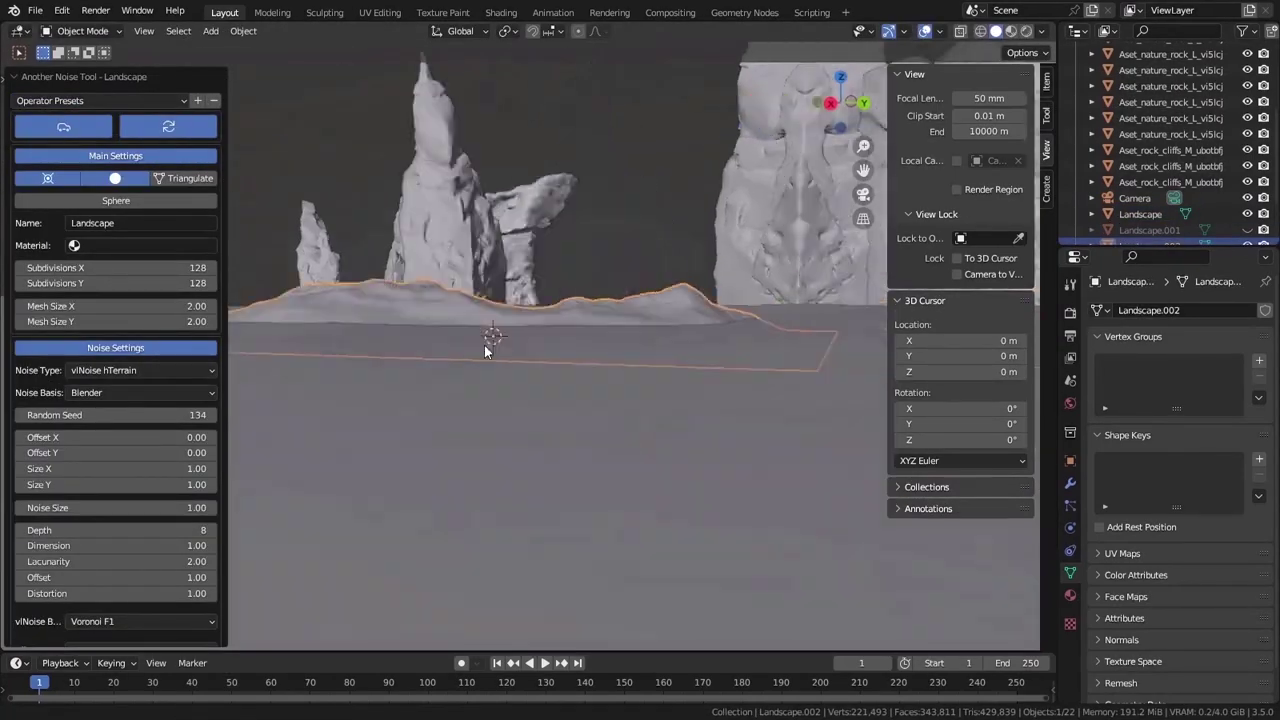
{"action": "left_click", "coordinate": [170, 210]}
Step: Move the hill landscape along X to the distant horizon of the camera view
{"action": "scroll", "coordinate": [168, 214], "scroll_direction": "down", "scroll_amount": 5}
{"action": "key", "text": "g"}
{"action": "key", "text": "x"}
{"action": "left_click", "coordinate": [166, 216]}
{"action": "key", "text": "KP_0"}
{"action": "scroll", "coordinate": [303, 224], "scroll_direction": "up", "scroll_amount": 3}
Step: Make linked duplicates of the hill landscape and spread and scale them along the horizon behind the distant rocks
{"action": "key", "text": "alt+d"}
{"action": "key", "text": "y"}
{"action": "left_click", "coordinate": [437, 438]}
{"action": "key", "text": "alt+d"}
{"action": "left_click", "coordinate": [437, 438]}
{"action": "key", "text": "alt+d"}
{"action": "key", "text": "x"}
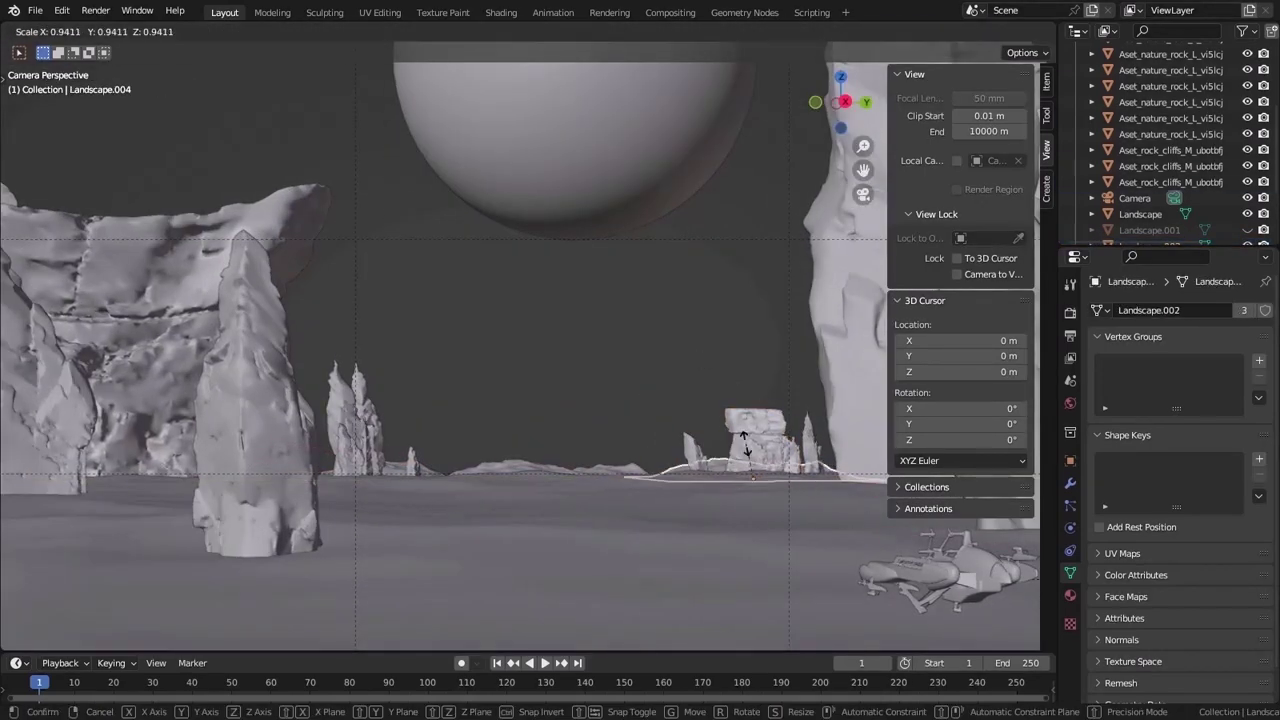
{"action": "left_click", "coordinate": [446, 420]}
{"action": "scroll", "coordinate": [447, 427], "scroll_direction": "up", "scroll_amount": 3}
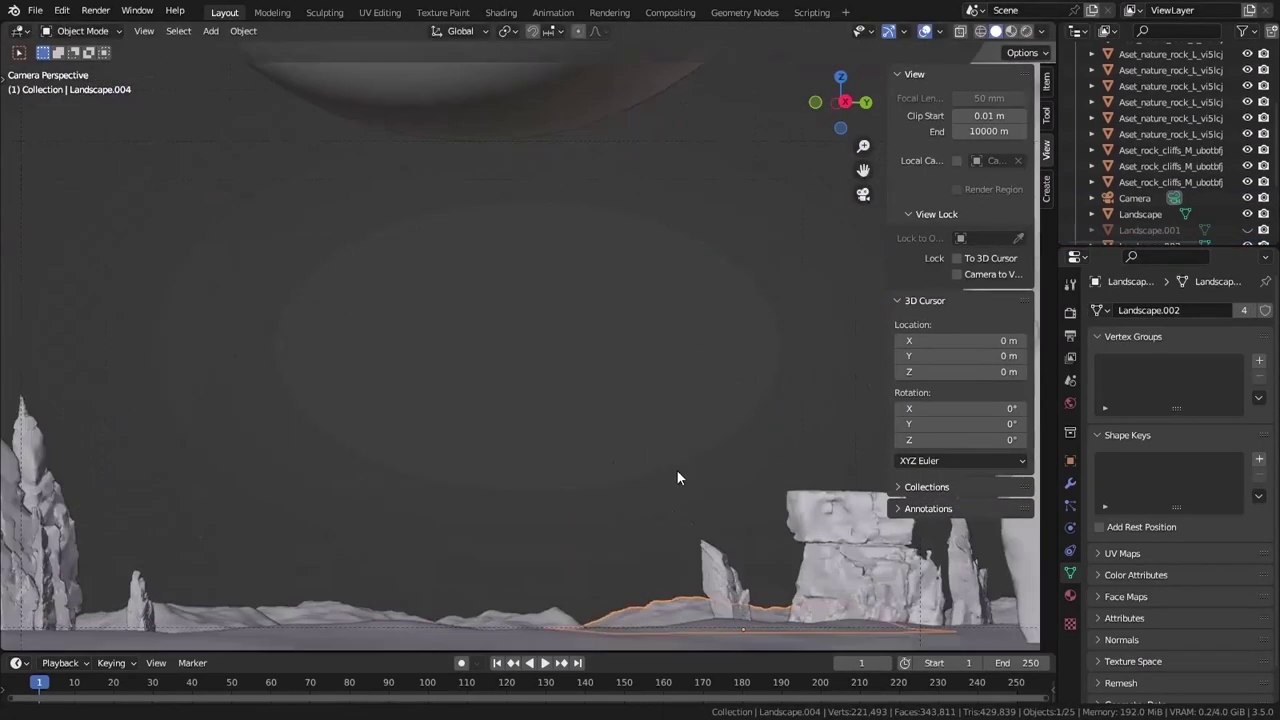
{"action": "scroll", "coordinate": [514, 371], "scroll_direction": "down", "scroll_amount": 4}
Step: Open the world's shader nodes and rotate the spruit_sunrise environment texture to 228° around Z
{"action": "key", "text": "z"}
{"action": "left_click", "coordinate": [616, 213]}
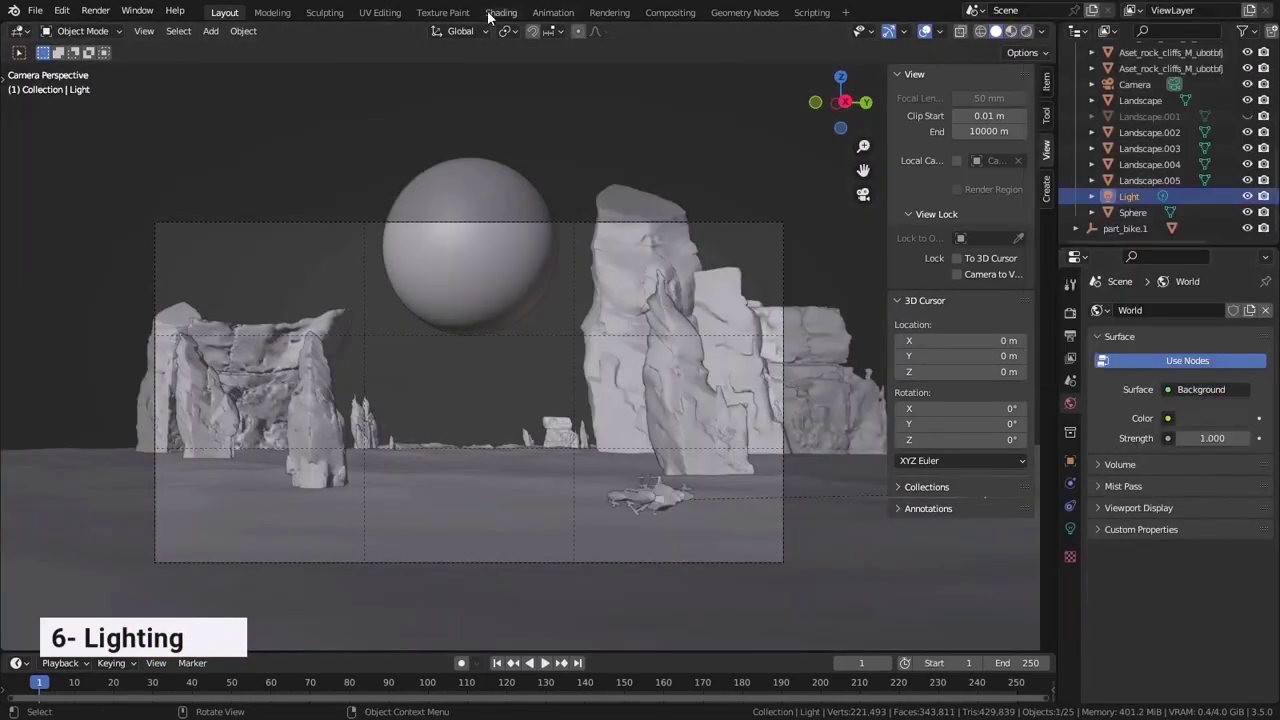
{"action": "left_click", "coordinate": [501, 12]}
{"action": "left_click_drag", "start_coordinate": [347, 583], "coordinate": [322, 583]}
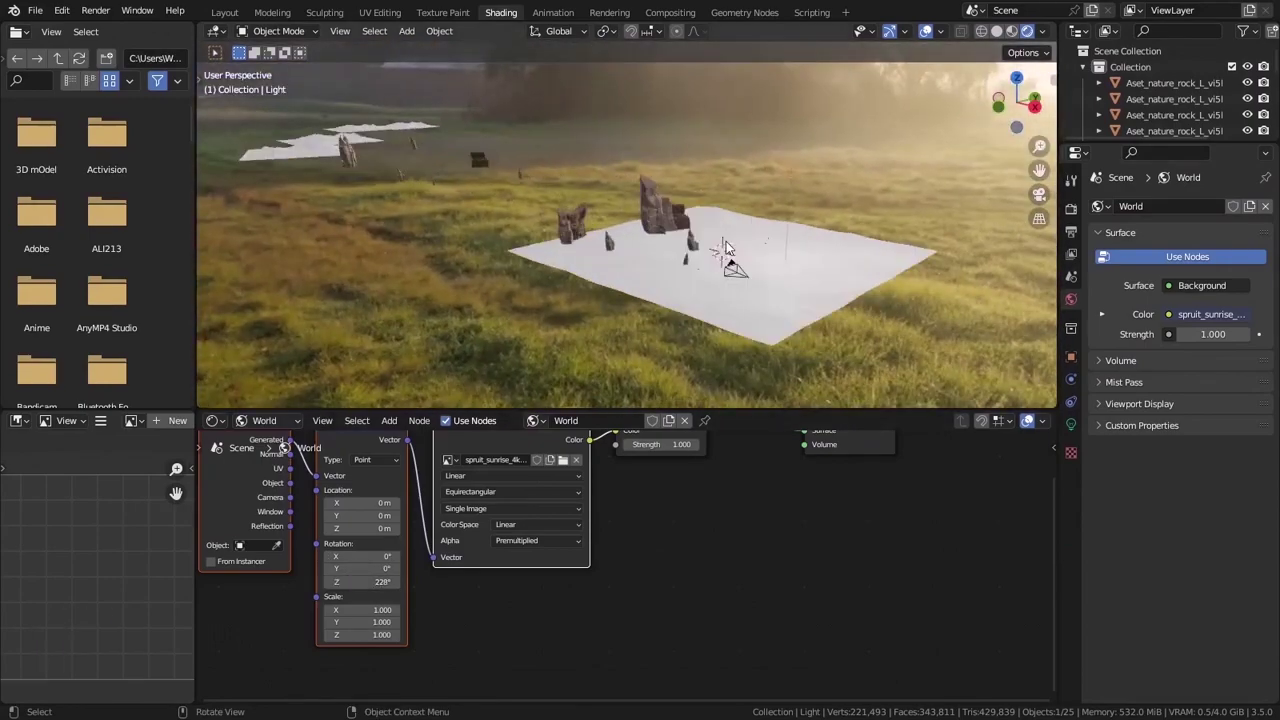
{"action": "middle_click_drag", "start_coordinate": [857, 118], "coordinate": [512, 333], "text": "shift"}
{"action": "scroll", "coordinate": [697, 235], "scroll_direction": "up", "scroll_amount": 3}
{"action": "scroll", "coordinate": [620, 262], "scroll_direction": "down", "scroll_amount": 2}
Step: Add a Sun light to the scene, tilt it, and rotate it about 61° around global Z
{"action": "key", "text": "shift+a"}
{"action": "left_click", "coordinate": [705, 474]}
{"action": "key", "text": "r"}
{"action": "left_click", "coordinate": [571, 321]}
{"action": "middle_click_drag", "start_coordinate": [571, 321], "coordinate": [683, 285]}
{"action": "key", "text": "r"}
{"action": "key", "text": "z"}
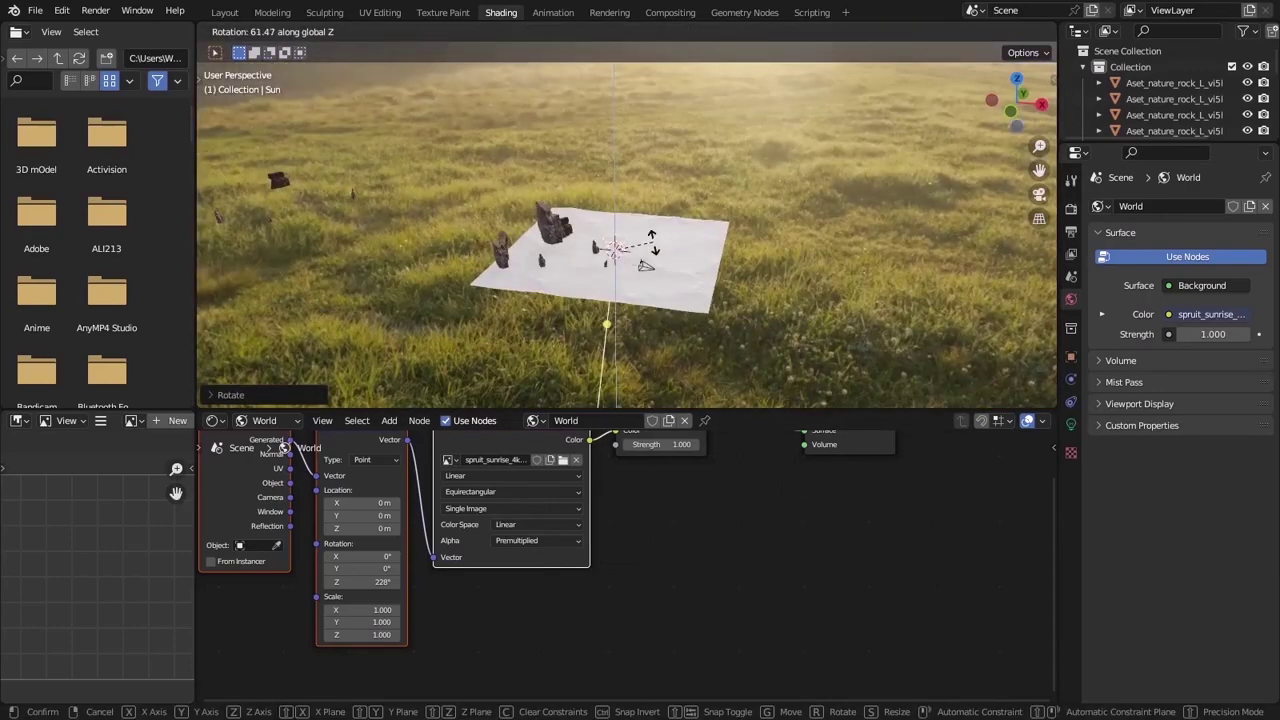
{"action": "left_click", "coordinate": [651, 242]}
Step: Refine the sun's angle with a further rotation and shift the light along X
{"action": "mouse_move", "coordinate": [651, 242]}
{"action": "middle_mouse_down"}
{"action": "mouse_move", "coordinate": [640, 215]}
{"action": "mouse_move", "coordinate": [627, 245]}
{"action": "middle_mouse_up"}
{"action": "key", "text": "r"}
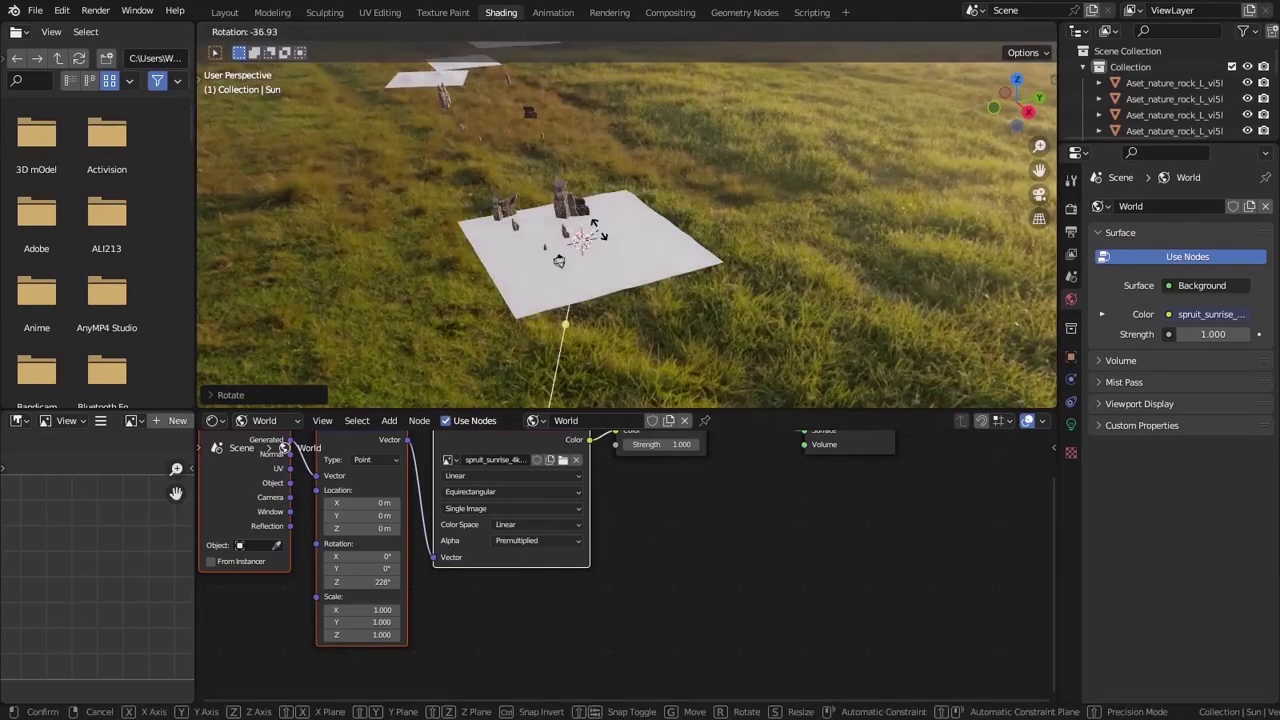
{"action": "key", "text": "g"}
{"action": "key", "text": "x"}
{"action": "left_click", "coordinate": [846, 139]}
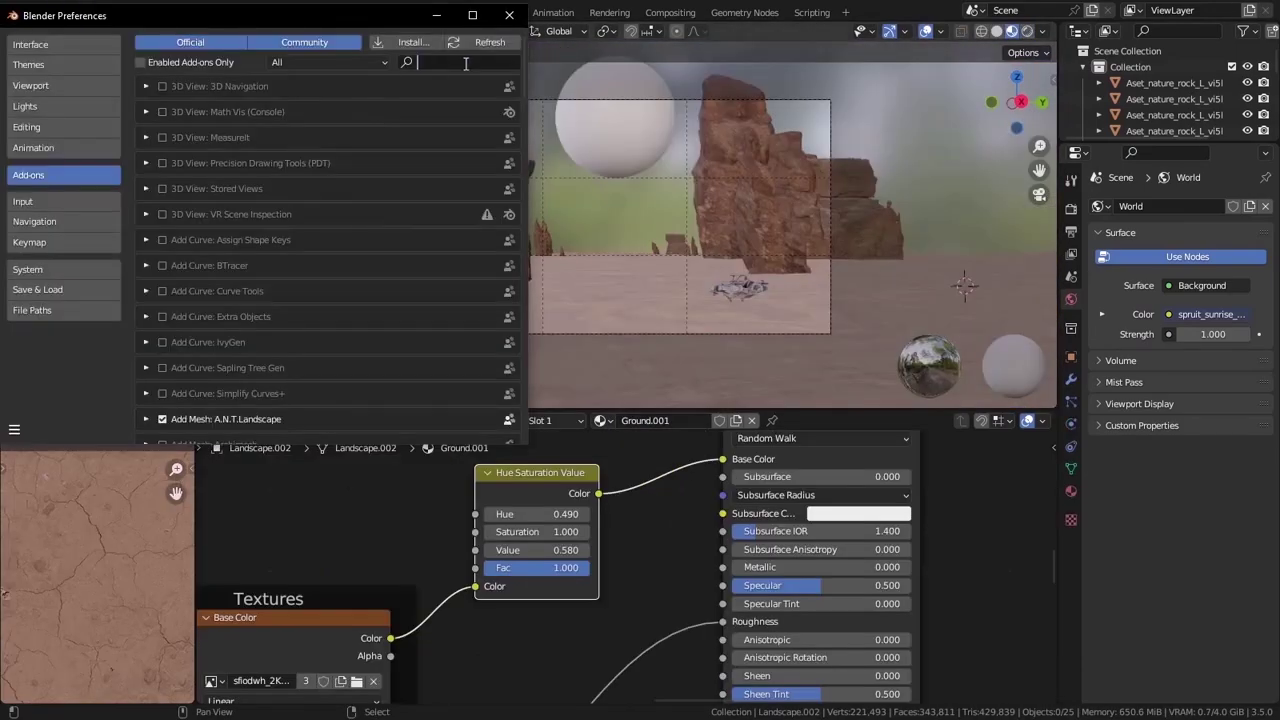
Step: Find the Import Images as Planes add-on by searching "image" and import kaiserbold_sky_003.jpg as a plane
{"action": "type", "text": "image"}
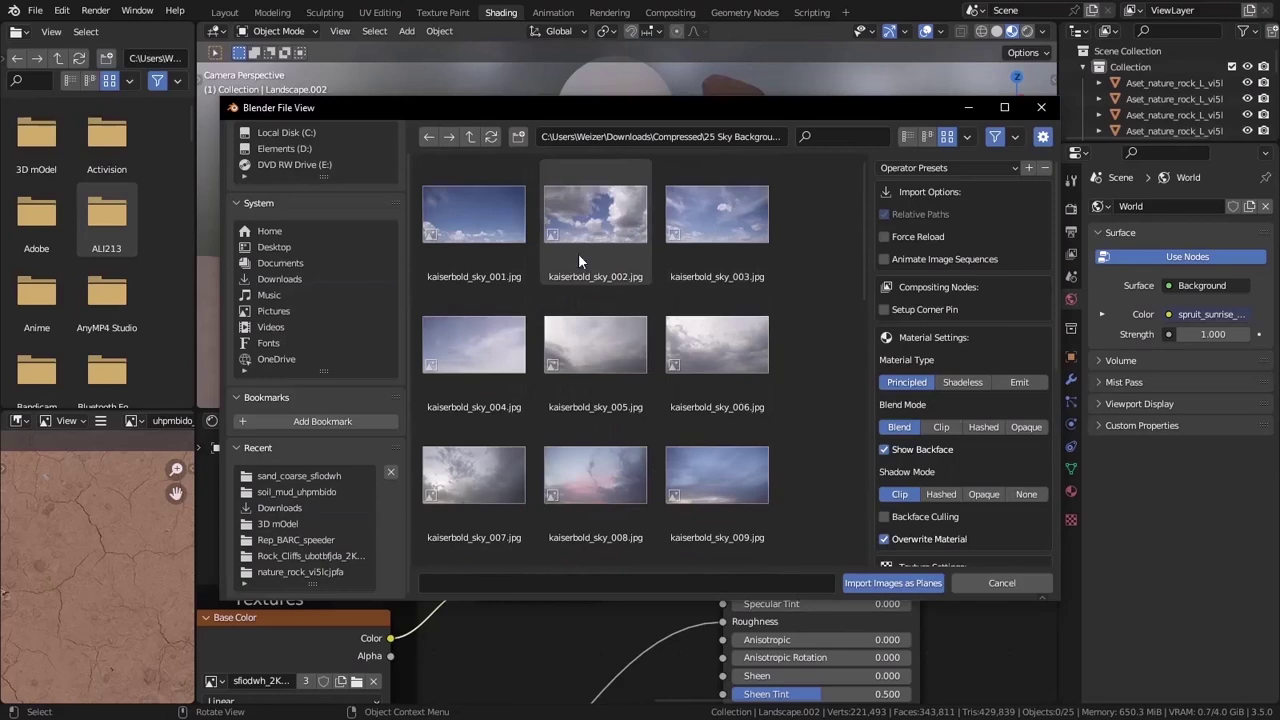
{"action": "scroll", "coordinate": [578, 300], "scroll_direction": "down", "scroll_amount": 5}
{"action": "double_click", "coordinate": [736, 205]}
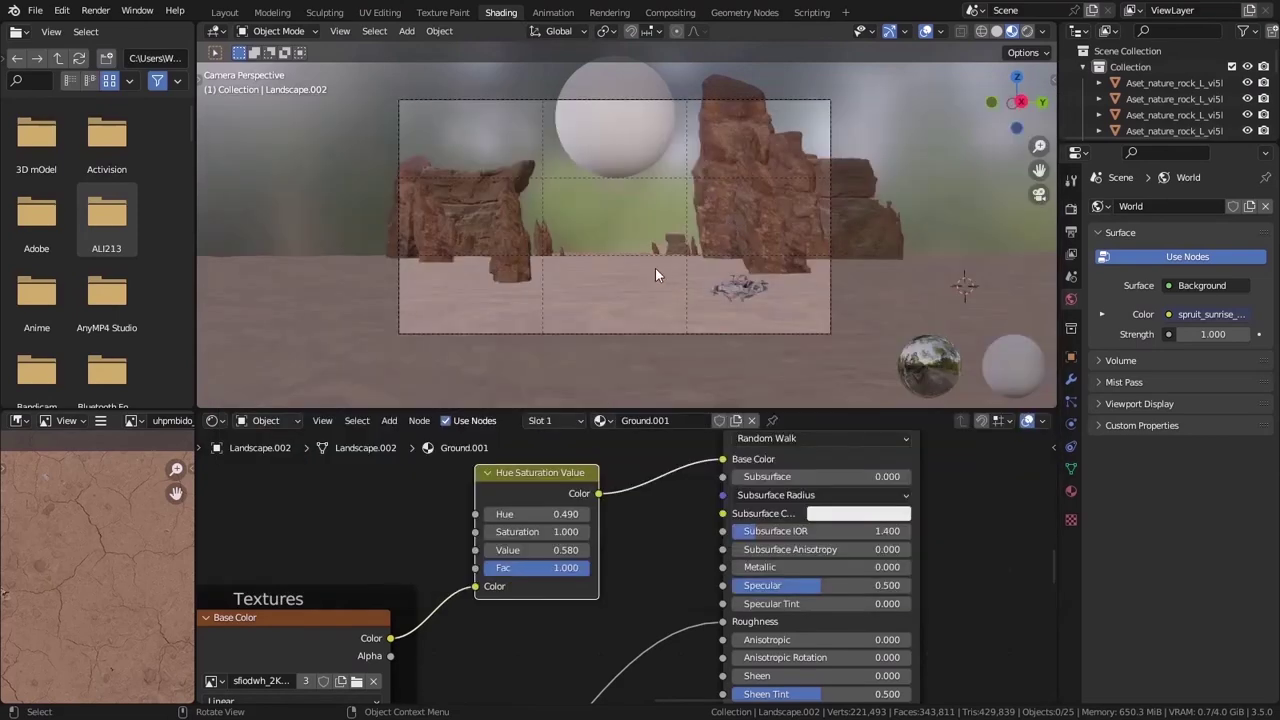
Step: Move the sky image plane into the camera view and rotate it to face the camera
{"action": "key", "text": "g"}
{"action": "scroll", "coordinate": [656, 300], "scroll_direction": "up", "scroll_amount": 2}
{"action": "key", "text": "g"}
{"action": "left_click", "coordinate": [652, 240]}
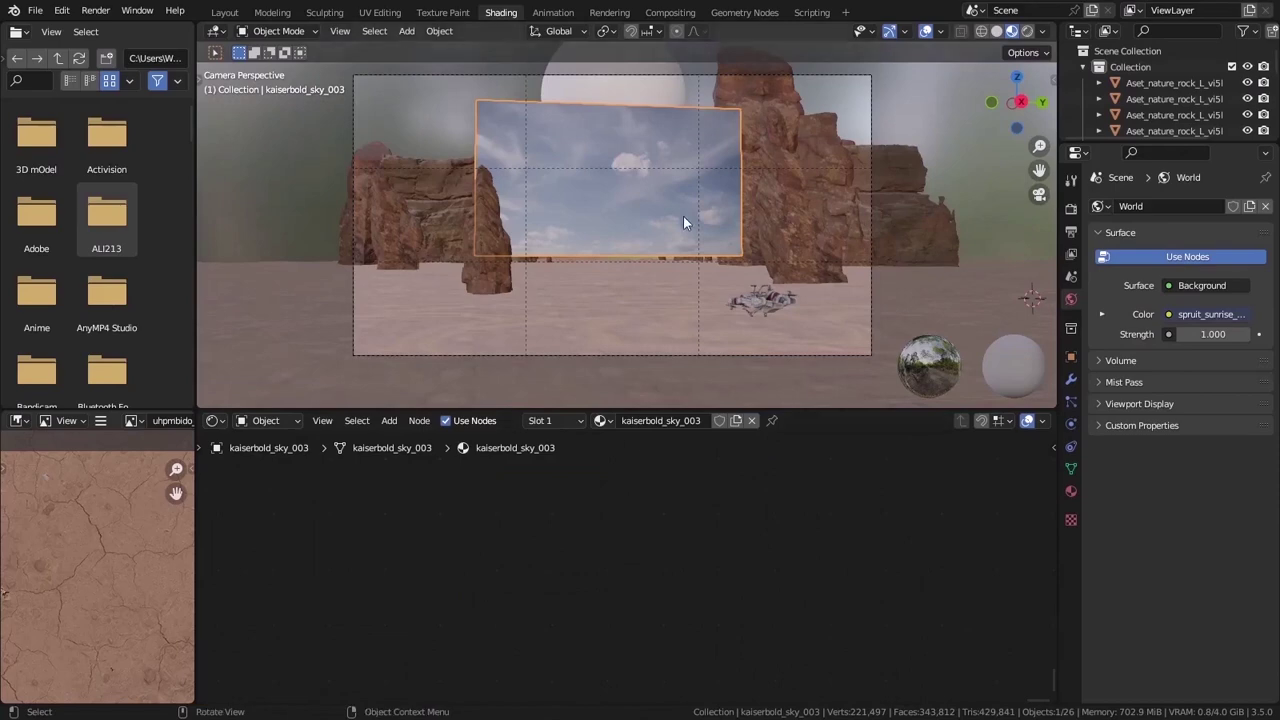
{"action": "key", "text": "r"}
{"action": "key", "text": "x"}
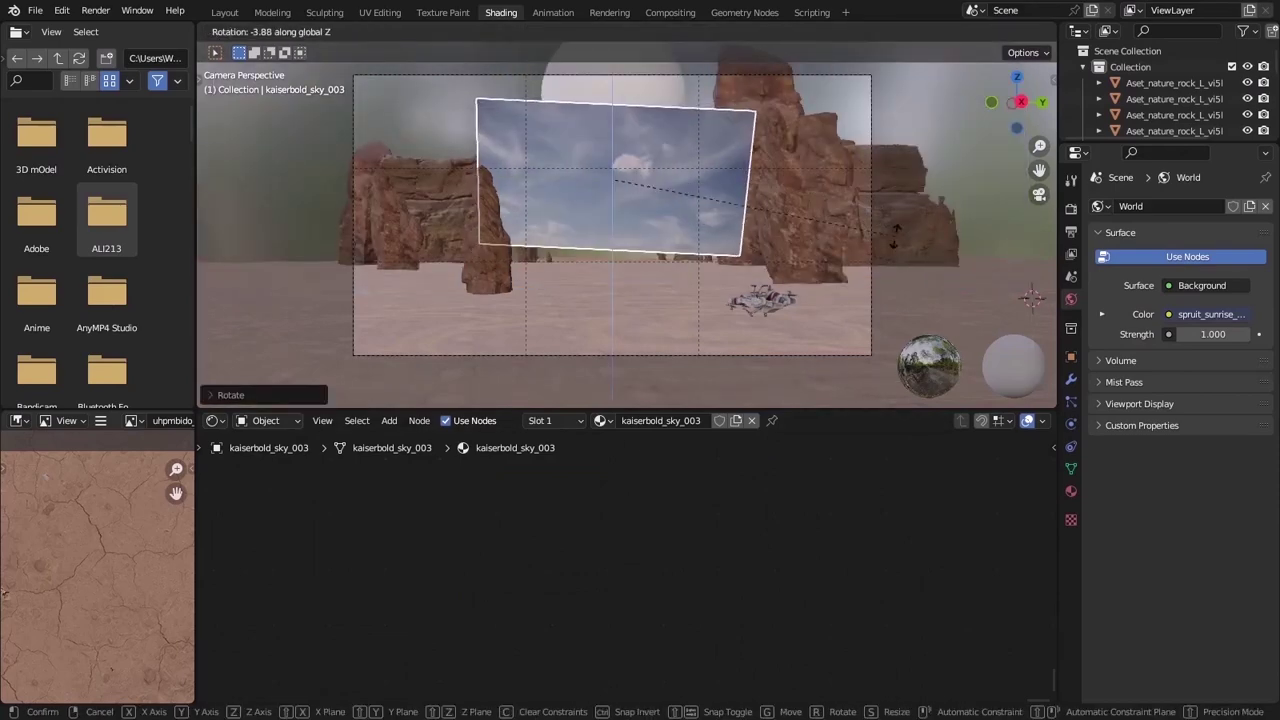
Step: Enlarge the sky plane and push it back along X so it fills the background behind the rocks
{"action": "key", "text": "s"}
{"action": "left_click", "coordinate": [423, 166]}
{"action": "key", "text": "g"}
{"action": "key", "text": "x"}
{"action": "key", "text": "s"}
{"action": "left_click", "coordinate": [596, 230]}
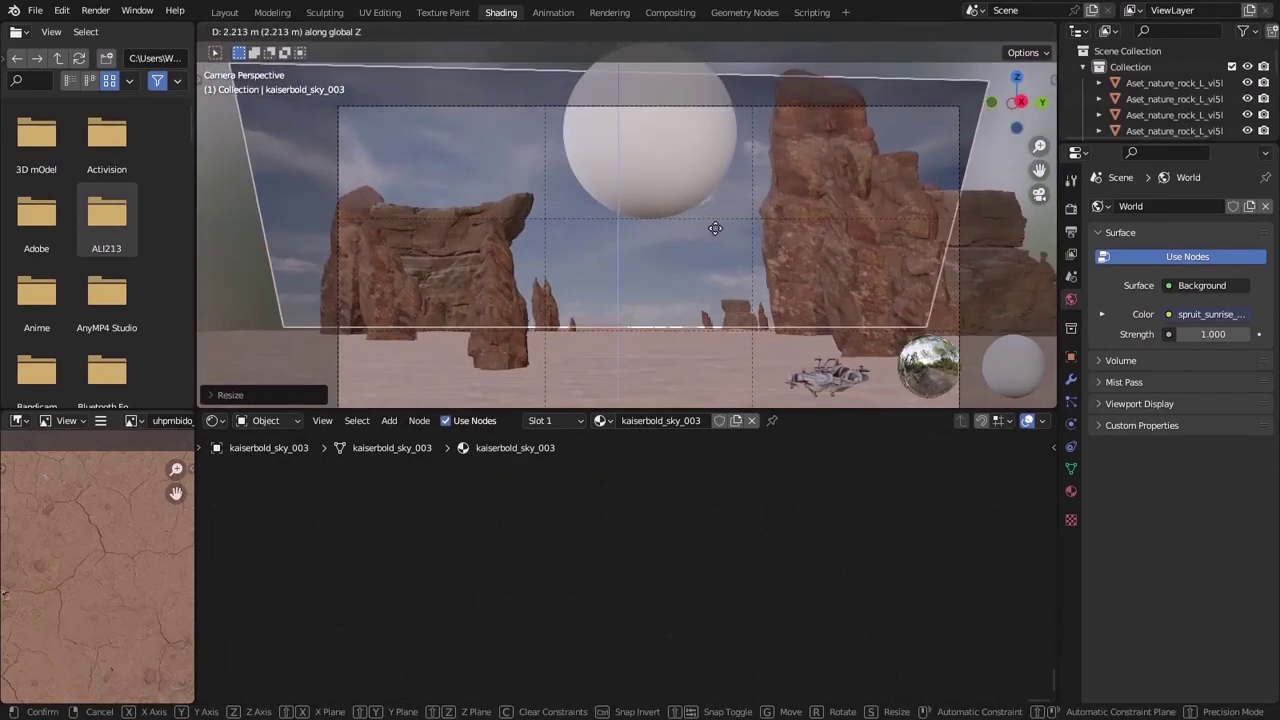
Step: Connect the sky image's colour to the Principled BSDF Emission input with an emission strength of 1.3
{"action": "key", "text": "Home"}
{"action": "left_click_drag", "start_coordinate": [545, 548], "coordinate": [570, 631]}
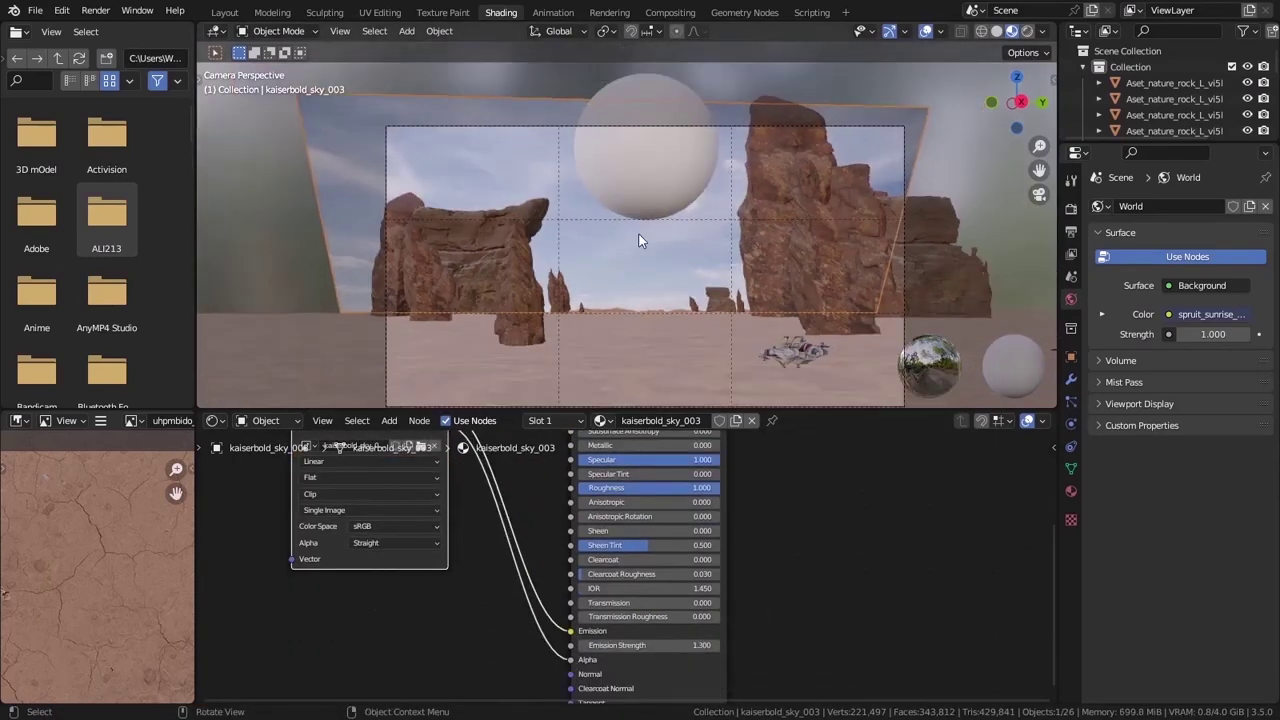
{"action": "scroll", "coordinate": [828, 261], "scroll_direction": "up", "scroll_amount": 1}
{"action": "scroll", "coordinate": [828, 261], "scroll_direction": "down", "scroll_amount": 1}
Step: Adjust the sky plane's width and position along Y to cover the camera frame
{"action": "key", "text": "g"}
{"action": "key", "text": "y"}
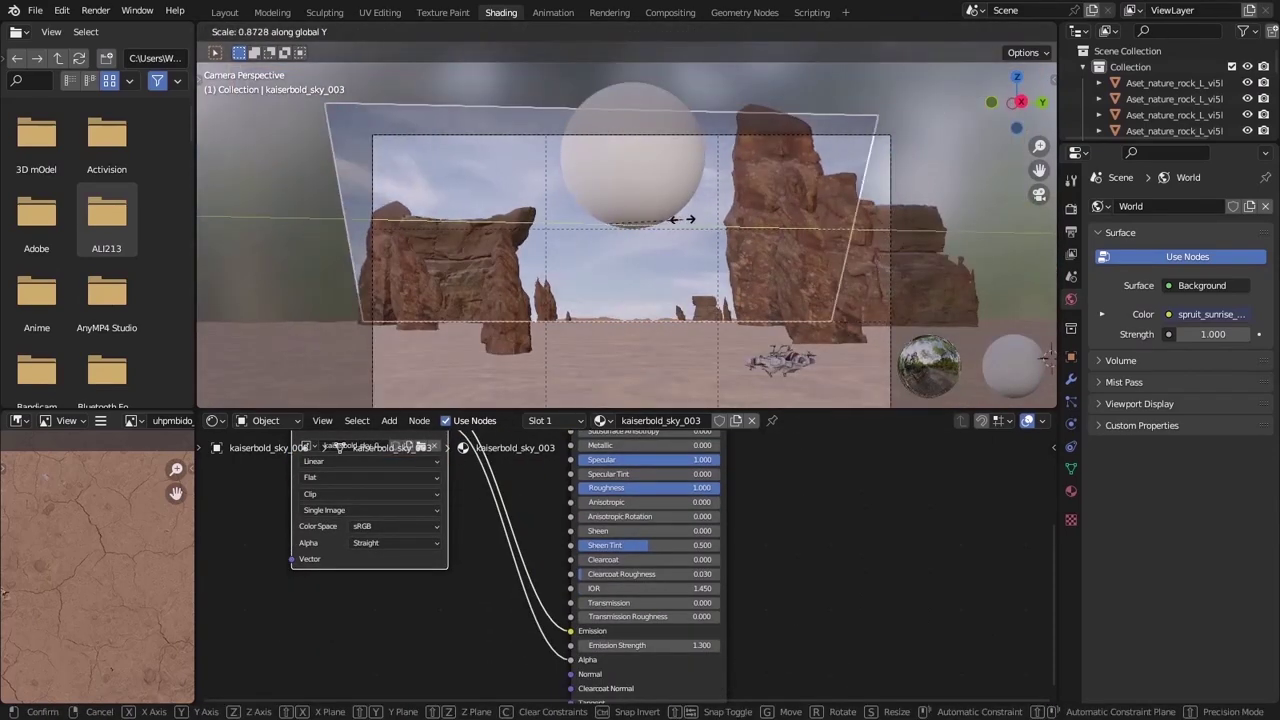
{"action": "key", "text": "g"}
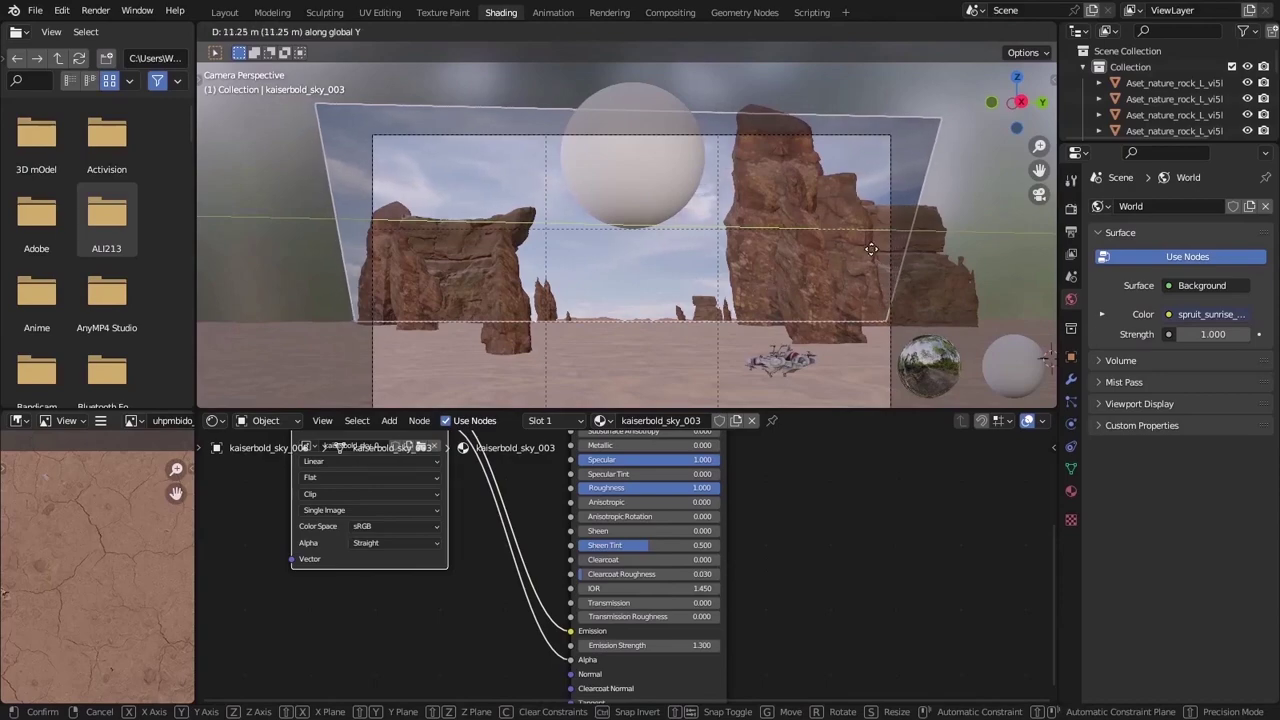
{"action": "left_click", "coordinate": [636, 138]}
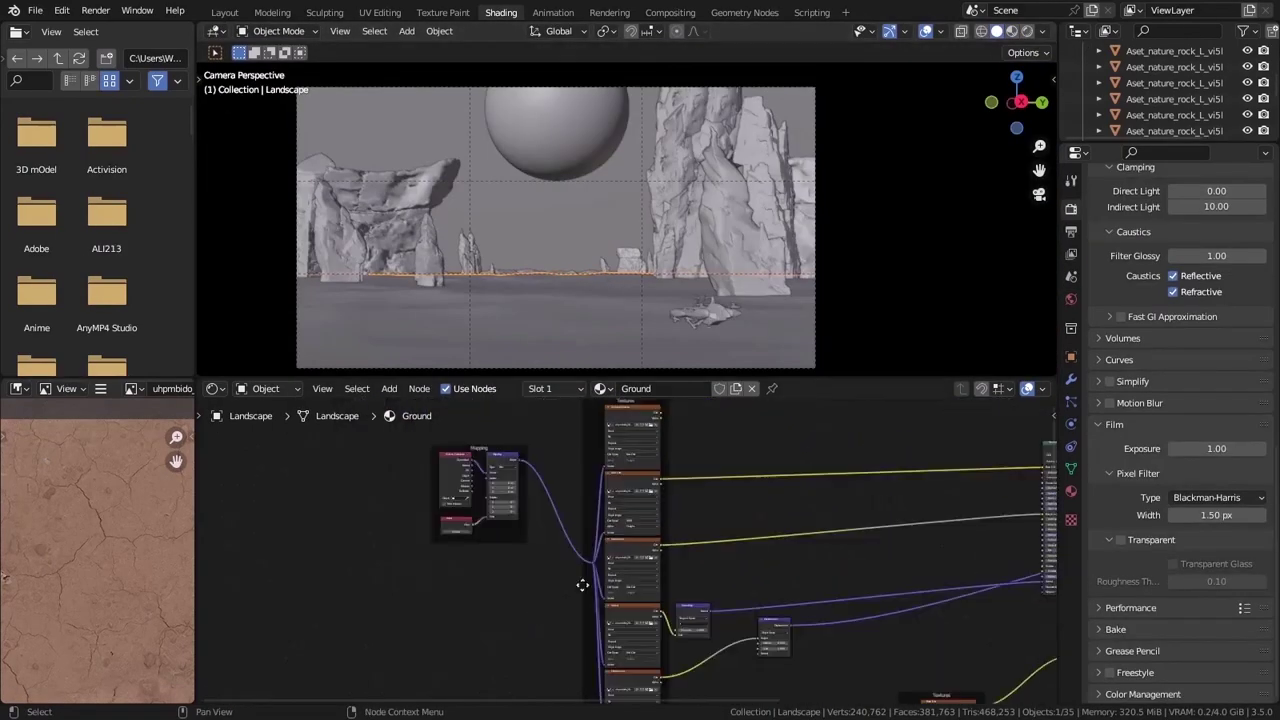
Step: Add a Value node for the Mapping scale in the Ground material and set the texture scale value to 80
{"action": "key", "text": "g"}
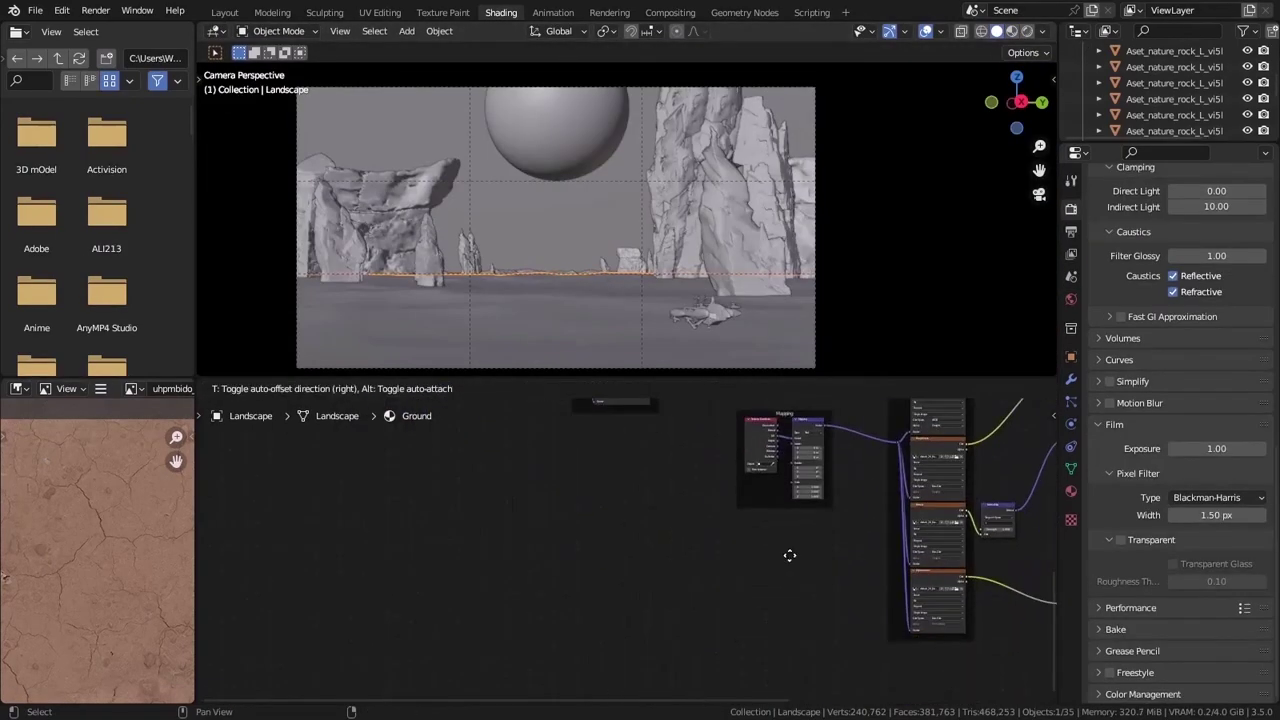
{"action": "left_click", "coordinate": [620, 623]}
{"action": "key", "text": "shift+a"}
{"action": "scroll", "coordinate": [649, 583], "scroll_direction": "up", "scroll_amount": 8}
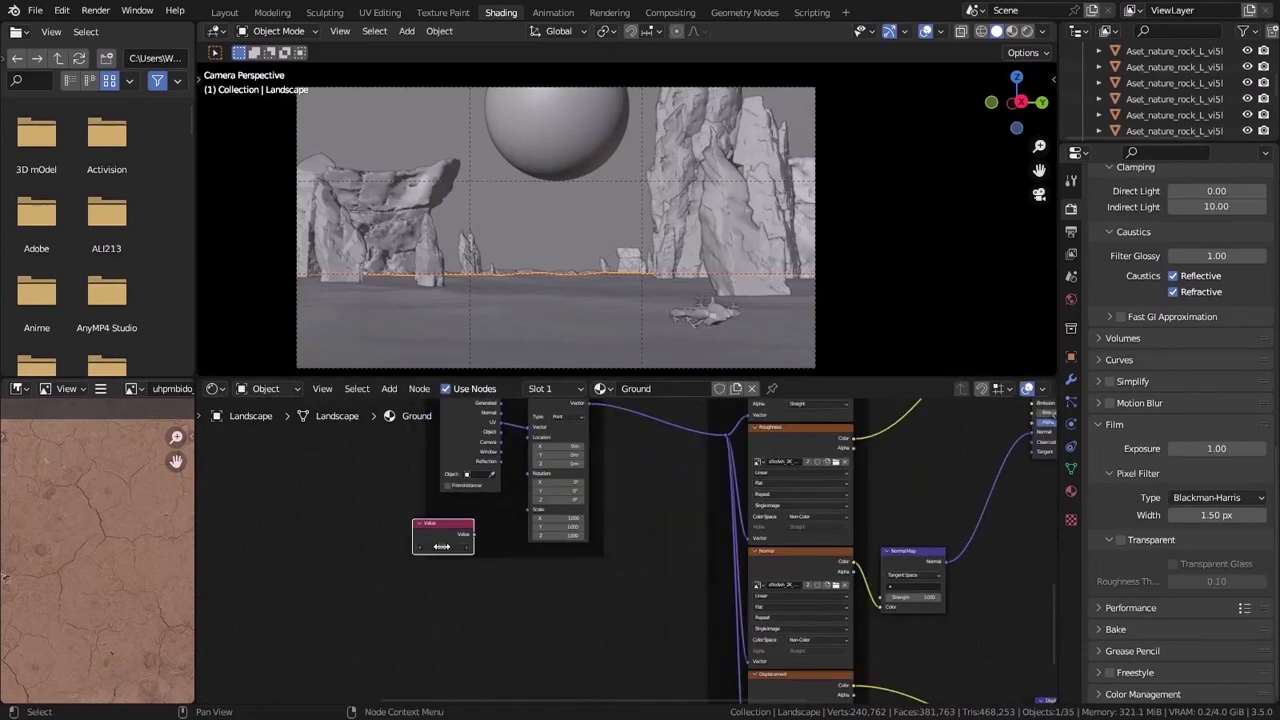
{"action": "type", "text": "80"}
{"action": "key", "text": "Return"}
{"action": "scroll", "coordinate": [615, 236], "scroll_direction": "down", "scroll_amount": 2}
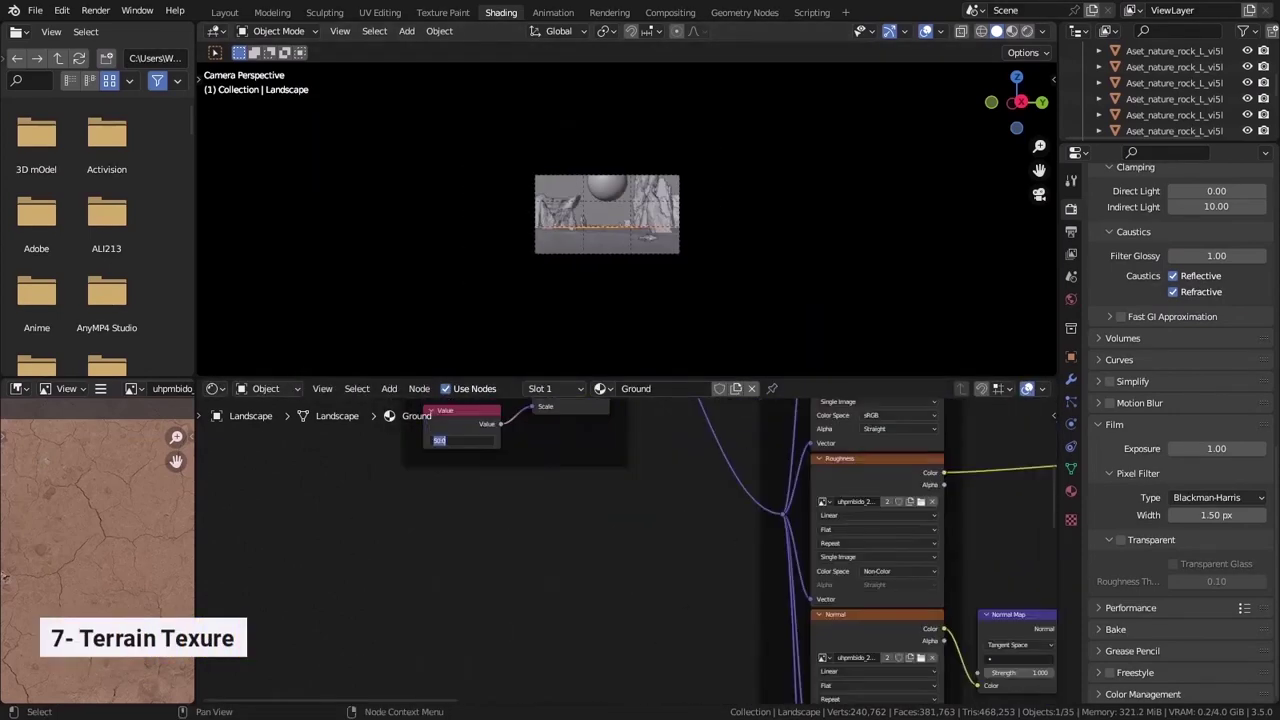
Step: Switch the viewport to rendered shading and check the ground texture against the Ground material's nodes
{"action": "key", "text": "z"}
{"action": "left_click", "coordinate": [690, 178]}
{"action": "scroll", "coordinate": [690, 178], "scroll_direction": "up", "scroll_amount": 2}
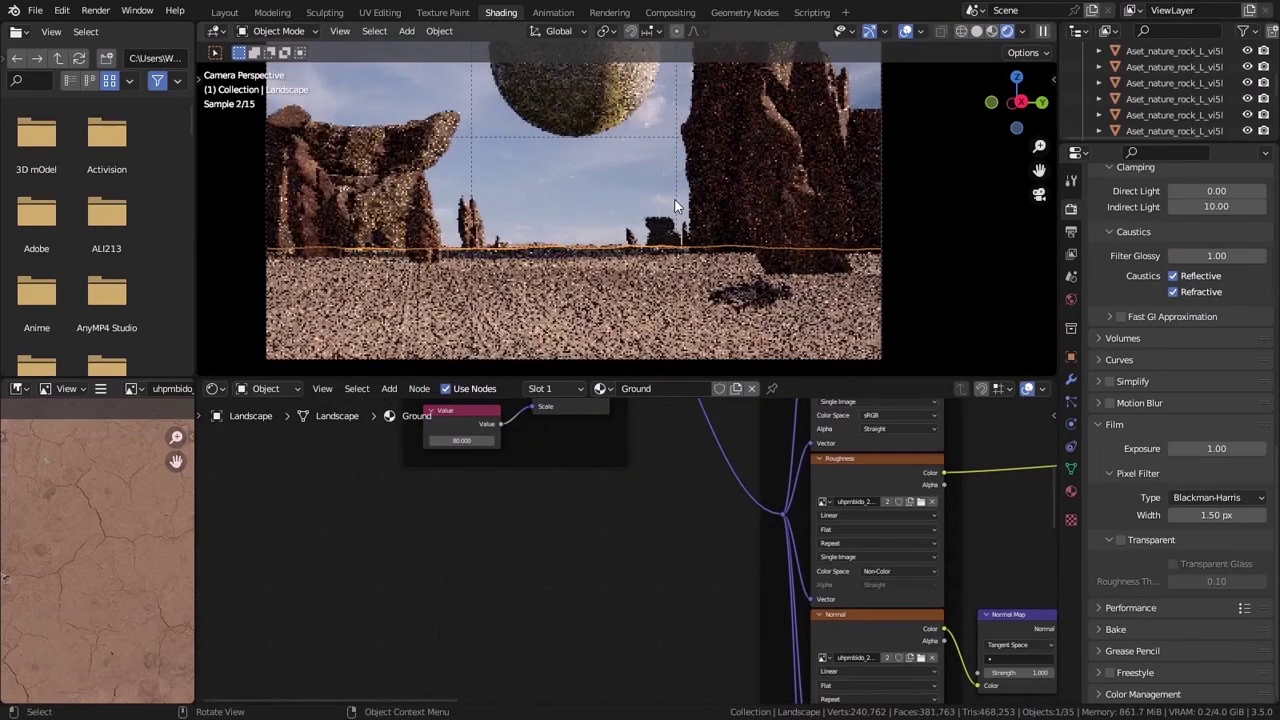
{"action": "scroll", "coordinate": [443, 437], "scroll_direction": "down", "scroll_amount": 4}
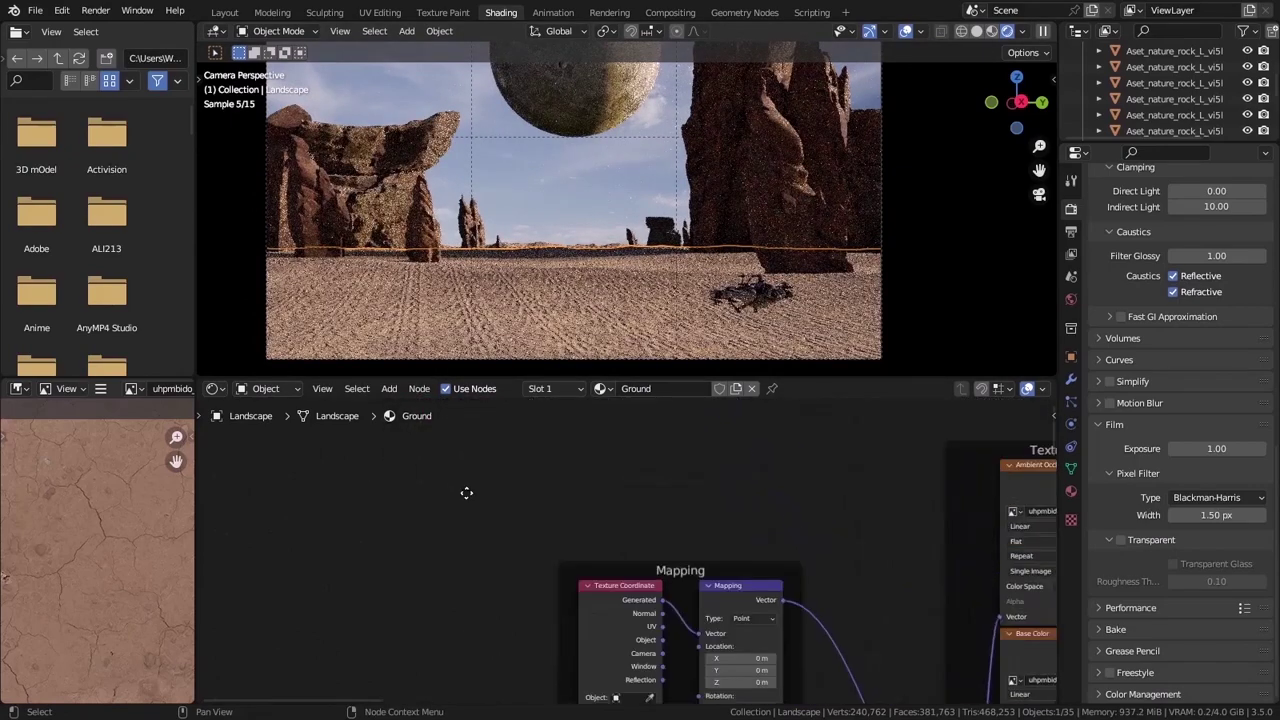
{"action": "scroll", "coordinate": [772, 532], "scroll_direction": "up", "scroll_amount": 4}
{"action": "left_click_drag", "start_coordinate": [675, 520], "coordinate": [669, 536]}
{"action": "scroll", "coordinate": [669, 536], "scroll_direction": "down", "scroll_amount": 3}
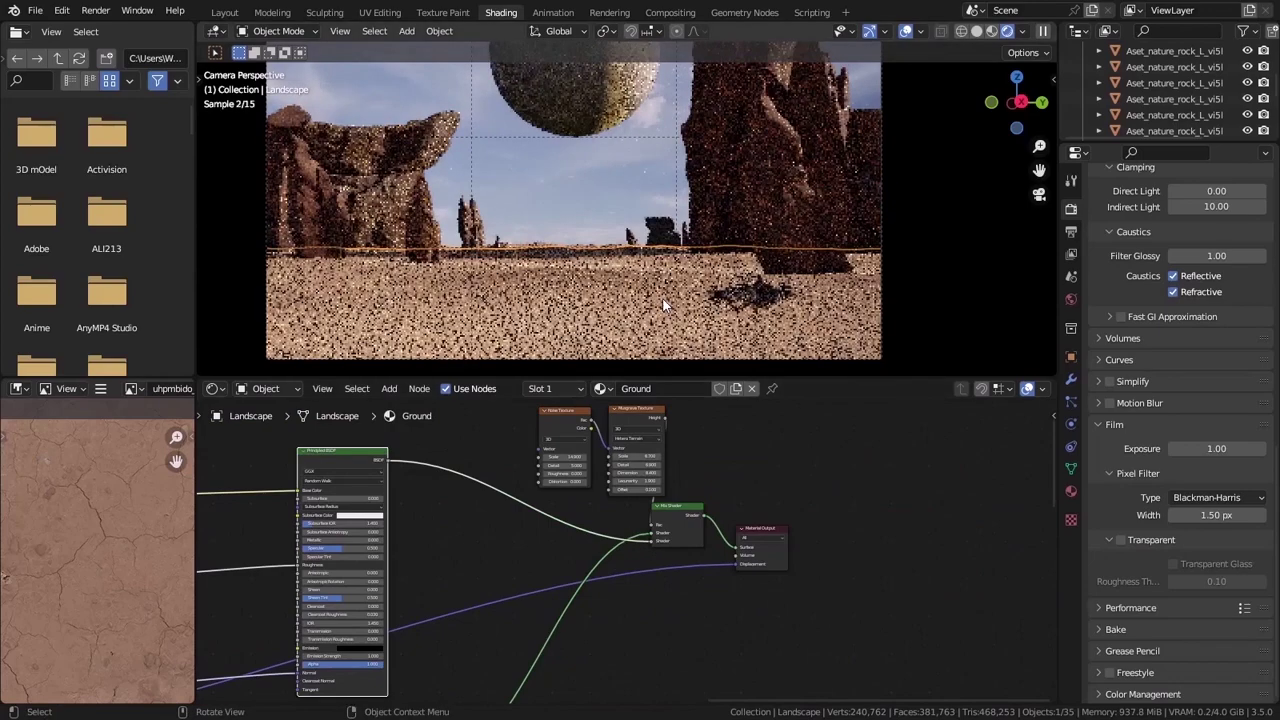
Step: Connect the lower texture set's displacement to the Material Output and rearrange the two Principled BSDF links into the Ground material's Mix Shader
{"action": "left_click_drag", "start_coordinate": [652, 532], "coordinate": [752, 593]}
{"action": "middle_click_drag", "start_coordinate": [752, 593], "coordinate": [522, 318]}
{"action": "scroll", "coordinate": [476, 572], "scroll_direction": "up", "scroll_amount": 4}
{"action": "scroll", "coordinate": [516, 630], "scroll_direction": "down", "scroll_amount": 4}
{"action": "left_click_drag", "start_coordinate": [563, 640], "coordinate": [792, 441]}
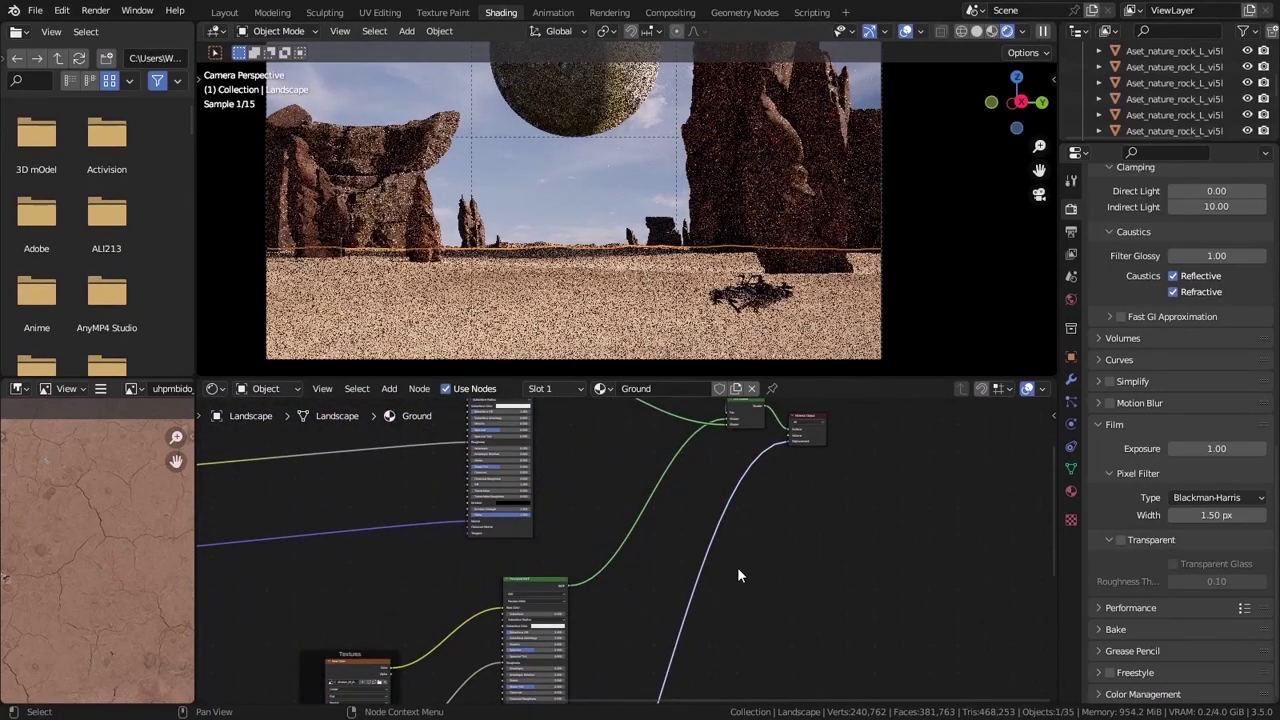
{"action": "scroll", "coordinate": [740, 450], "scroll_direction": "up", "scroll_amount": 3}
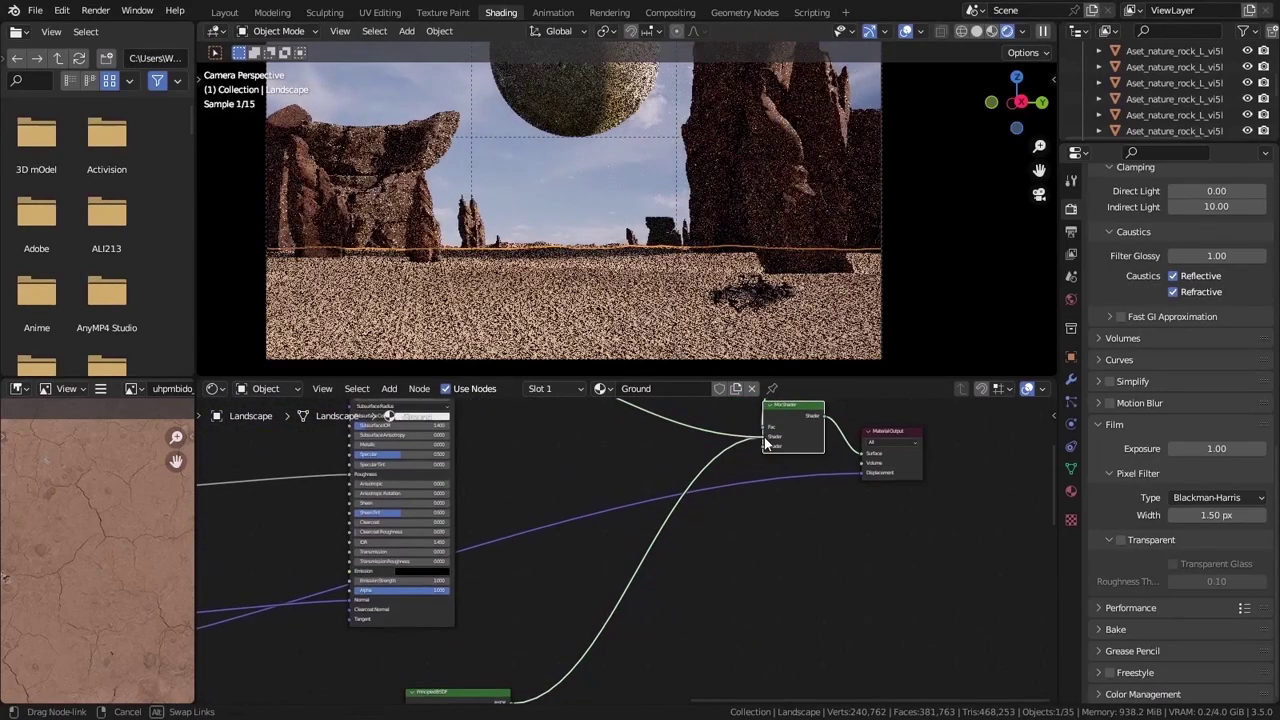
{"action": "scroll", "coordinate": [750, 460], "scroll_direction": "down", "scroll_amount": 3}
Step: Show the scene in rendered shading and enable denoising for the viewport in the Cycles sampling settings
{"action": "key", "text": "z"}
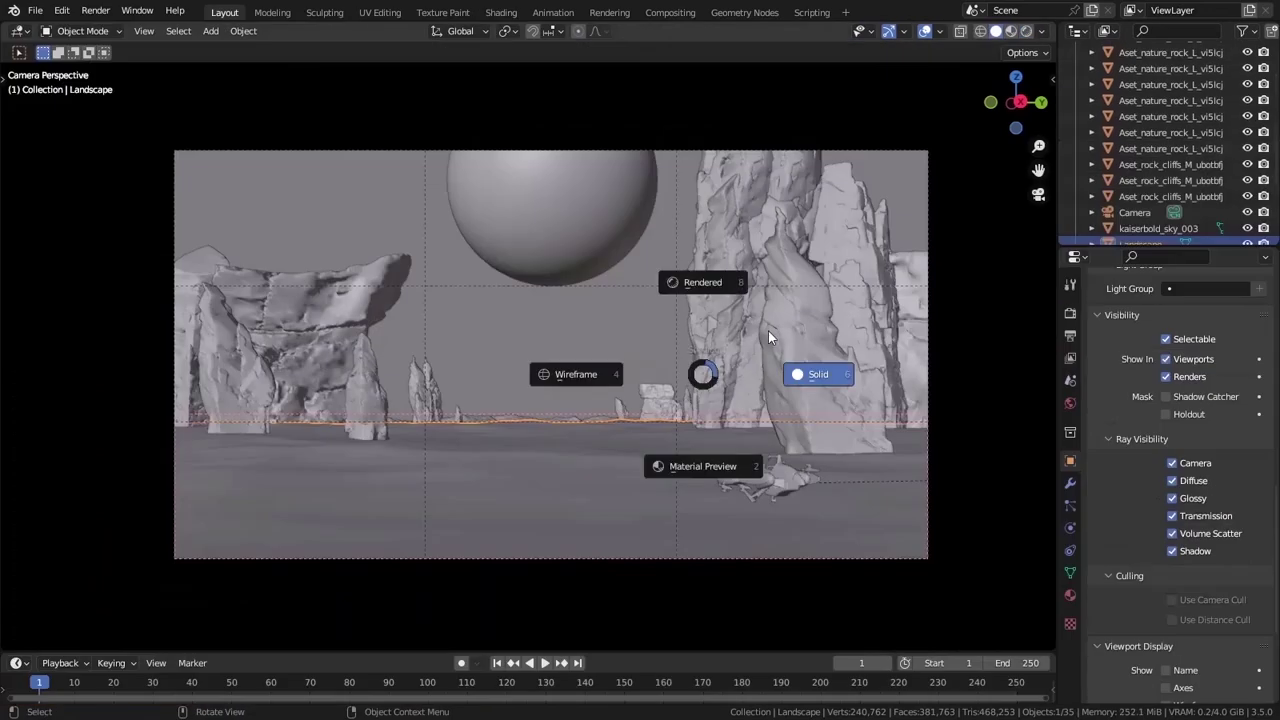
{"action": "left_click", "coordinate": [708, 281]}
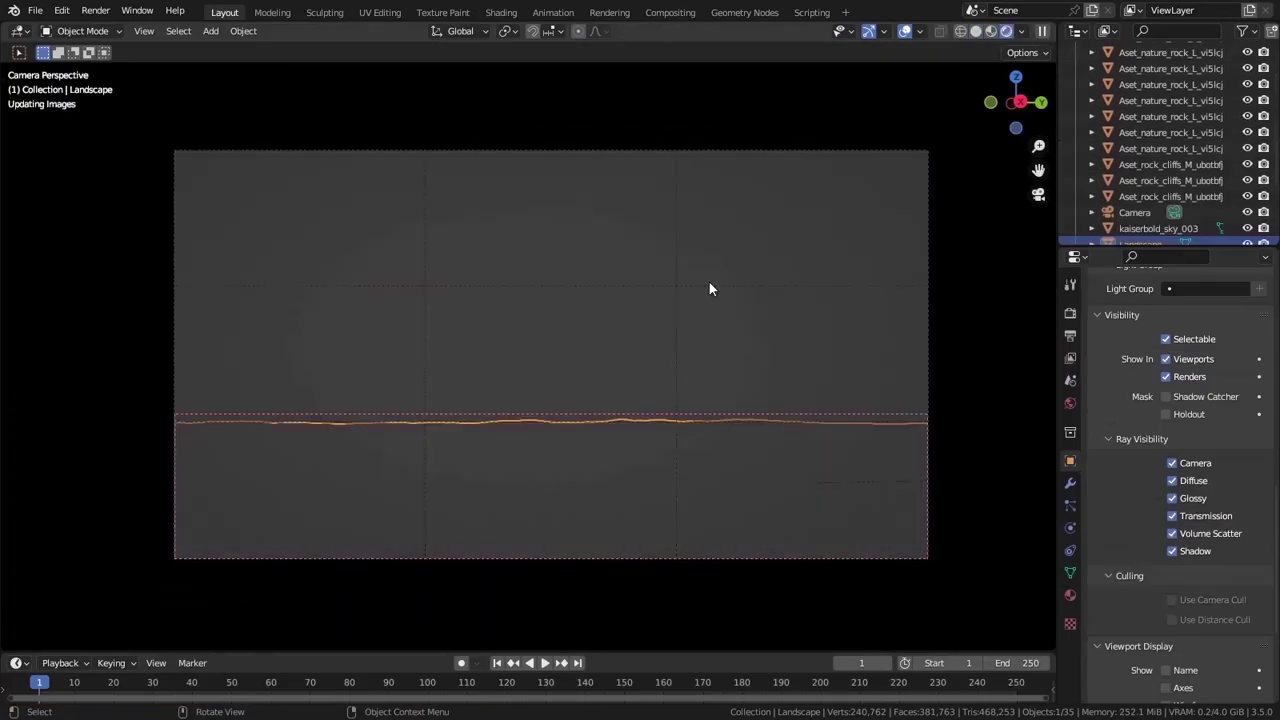
{"action": "left_click", "coordinate": [1070, 312]}
{"action": "left_click", "coordinate": [1120, 498]}
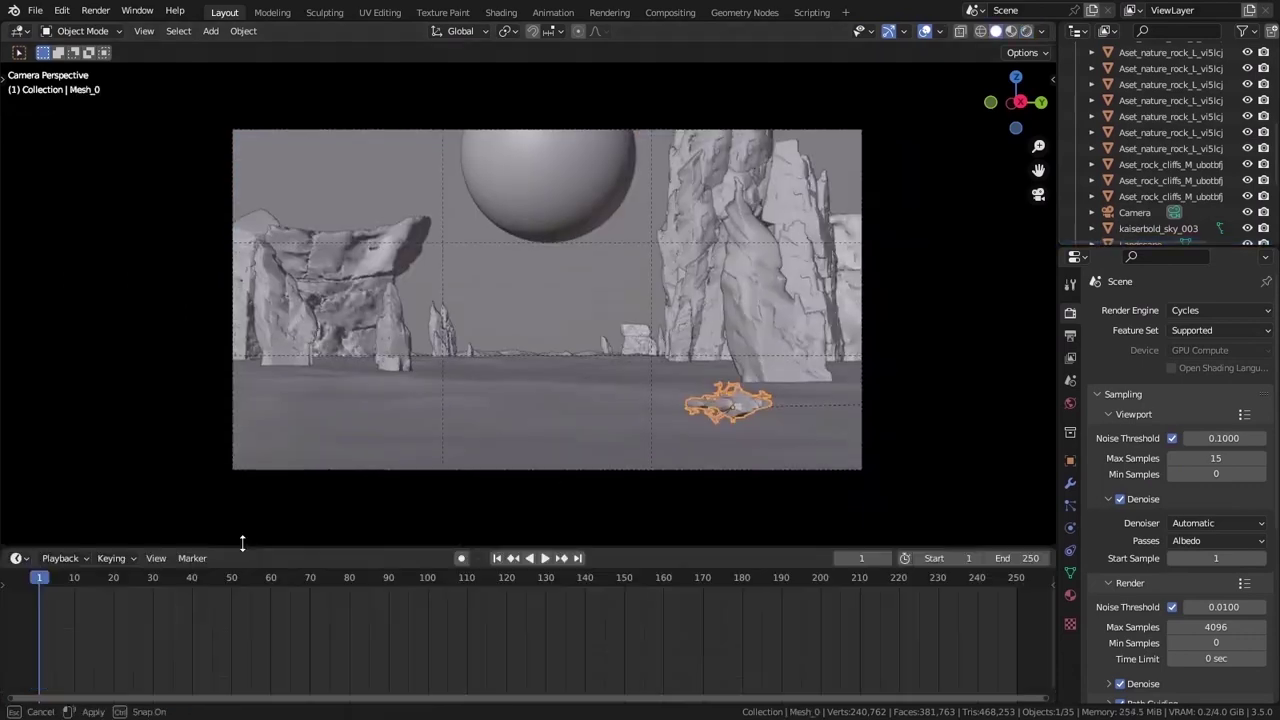
Step: Animate the speeder bike between frames 1 and 10, moving it along X and rotating it 15° about Z at frame 1
{"action": "key", "text": "i"}
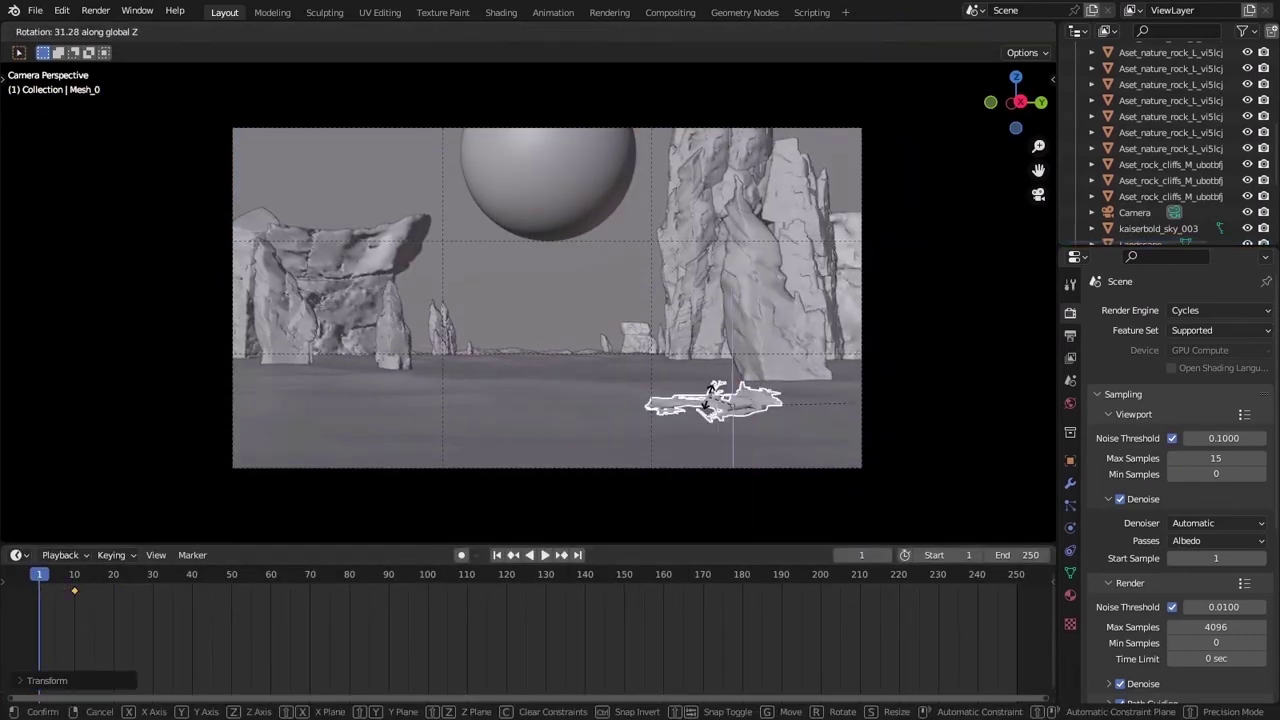
{"action": "left_click", "coordinate": [790, 462]}
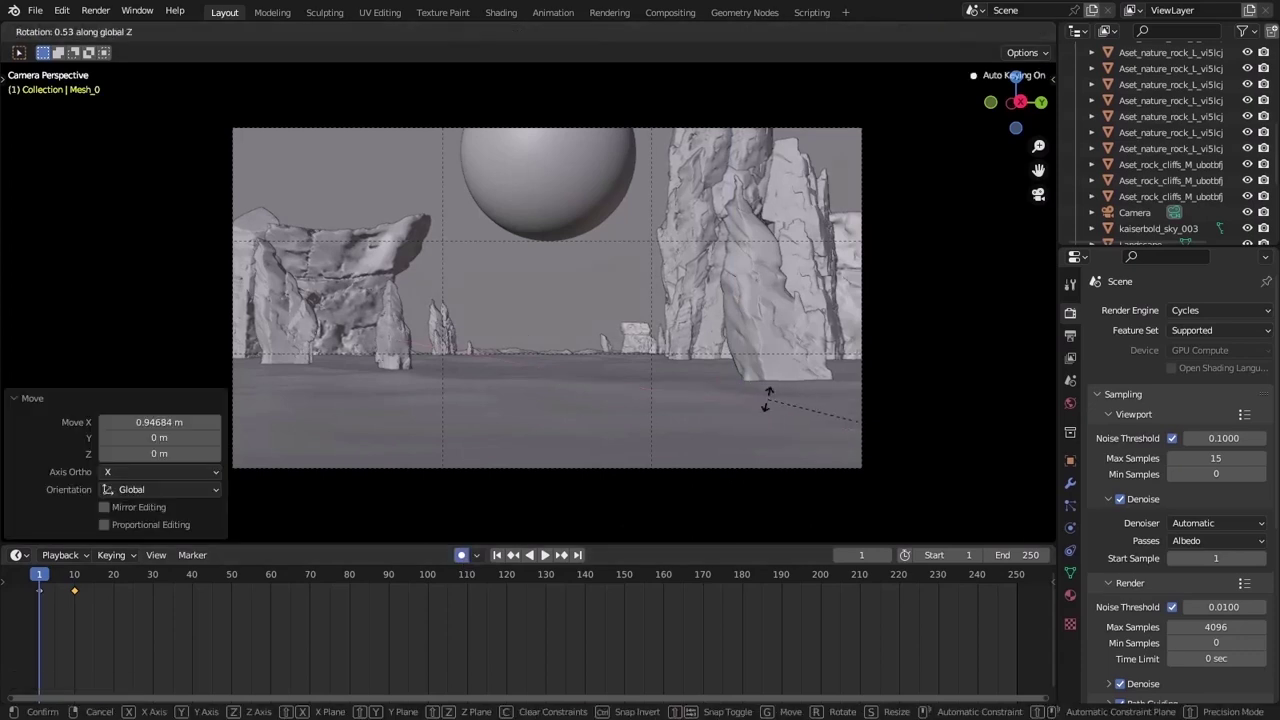
{"action": "key", "text": "r"}
{"action": "key", "text": "z"}
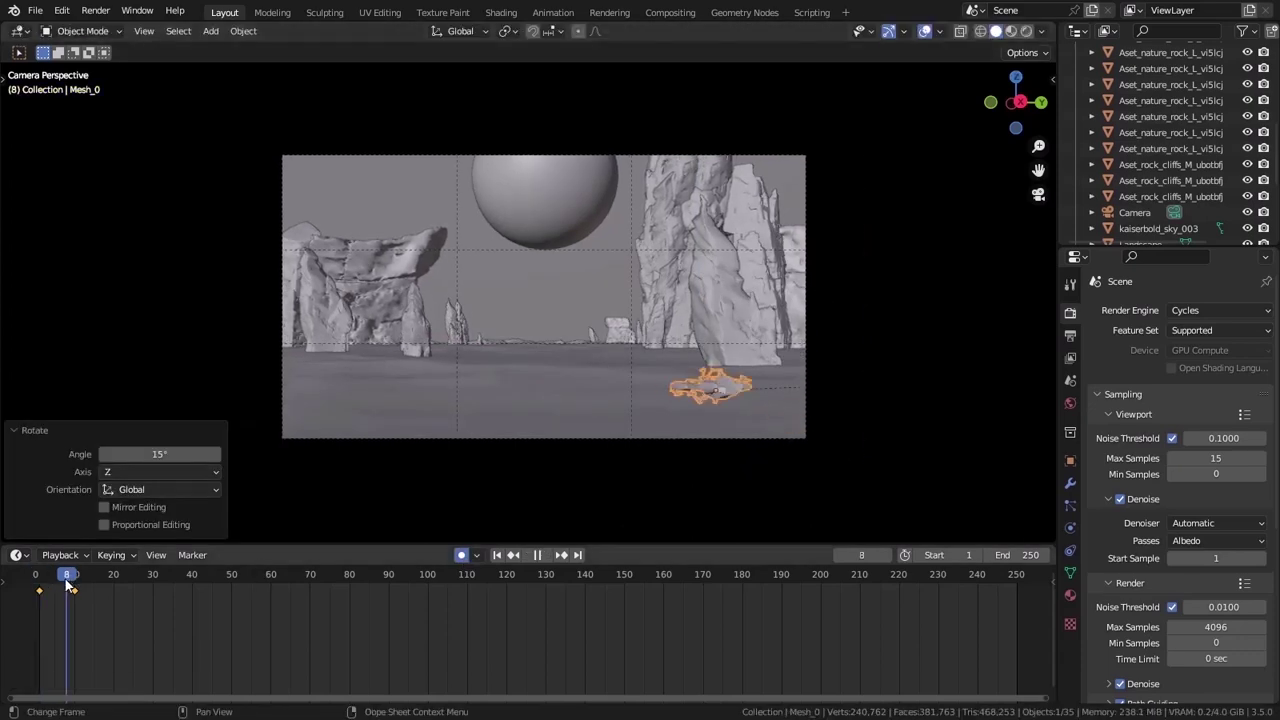
{"action": "left_click_drag", "start_coordinate": [75, 583], "coordinate": [75, 583]}
Step: Enable Motion Blur in the render settings and adjust its shutter time
{"action": "scroll", "coordinate": [1110, 450], "scroll_direction": "down", "scroll_amount": 7}
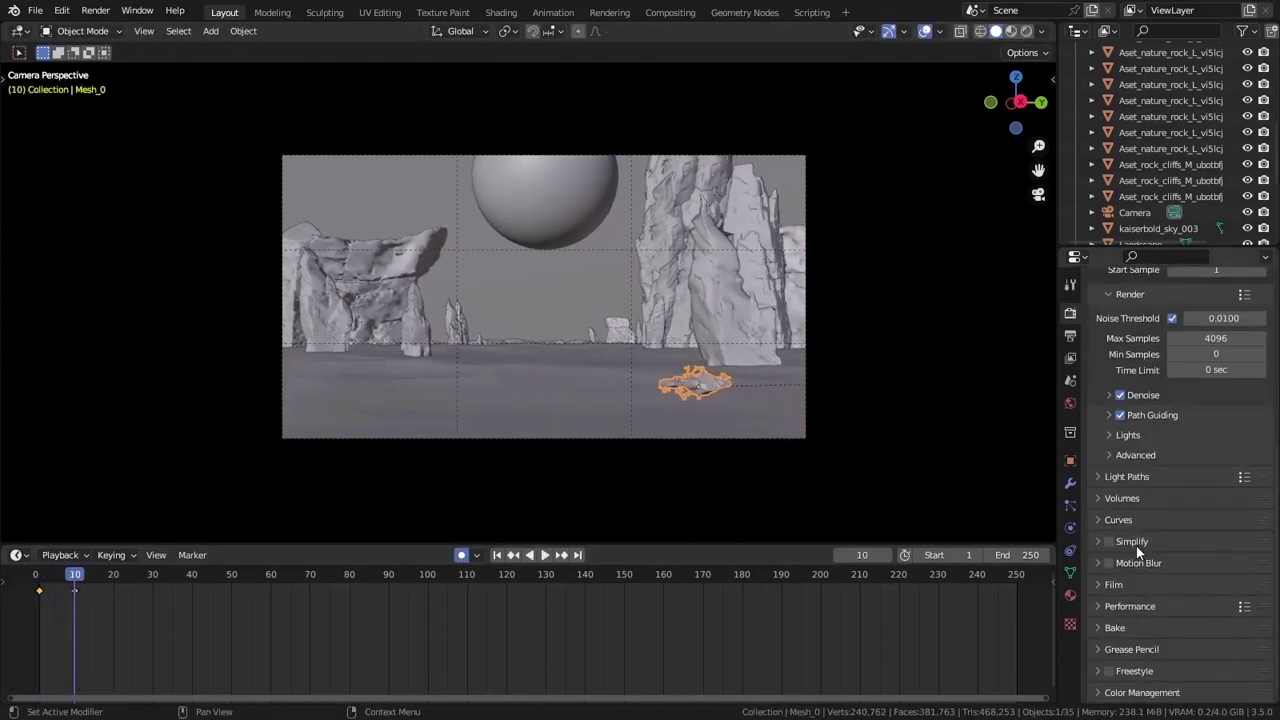
{"action": "left_click", "coordinate": [1130, 606]}
{"action": "left_click", "coordinate": [1130, 606]}
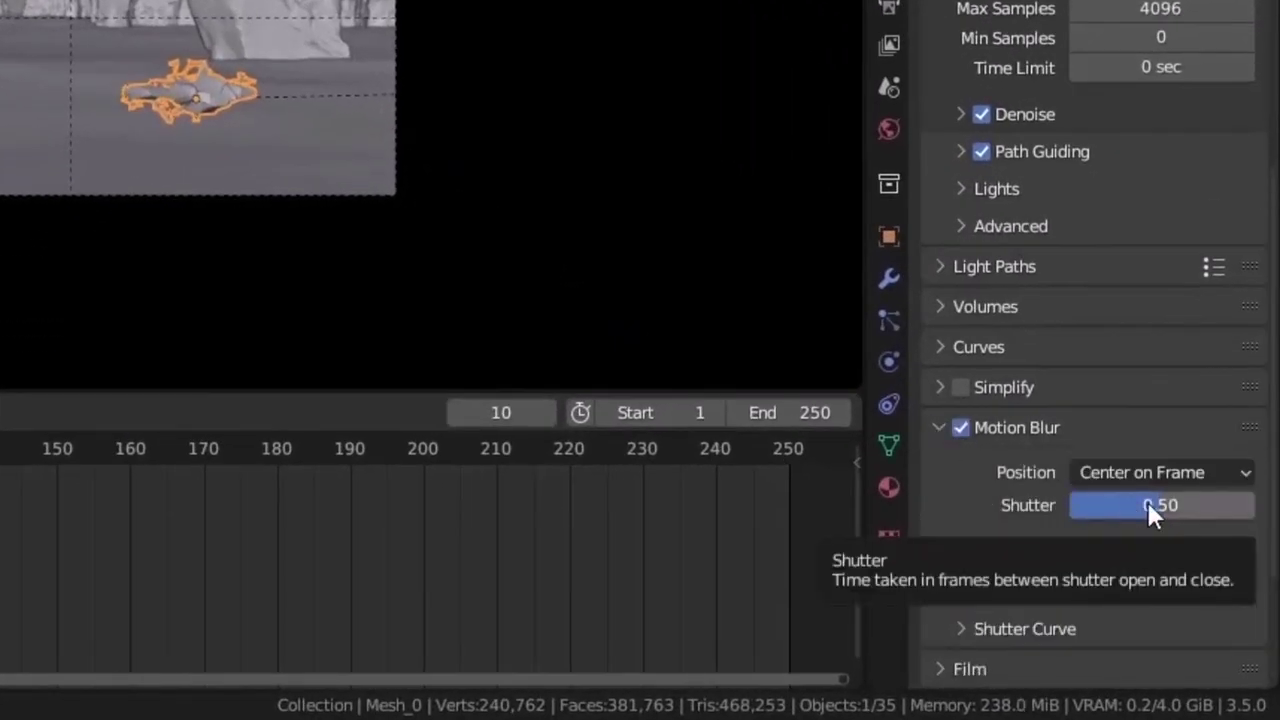
{"action": "left_click_drag", "start_coordinate": [1155, 506], "coordinate": [1124, 506]}
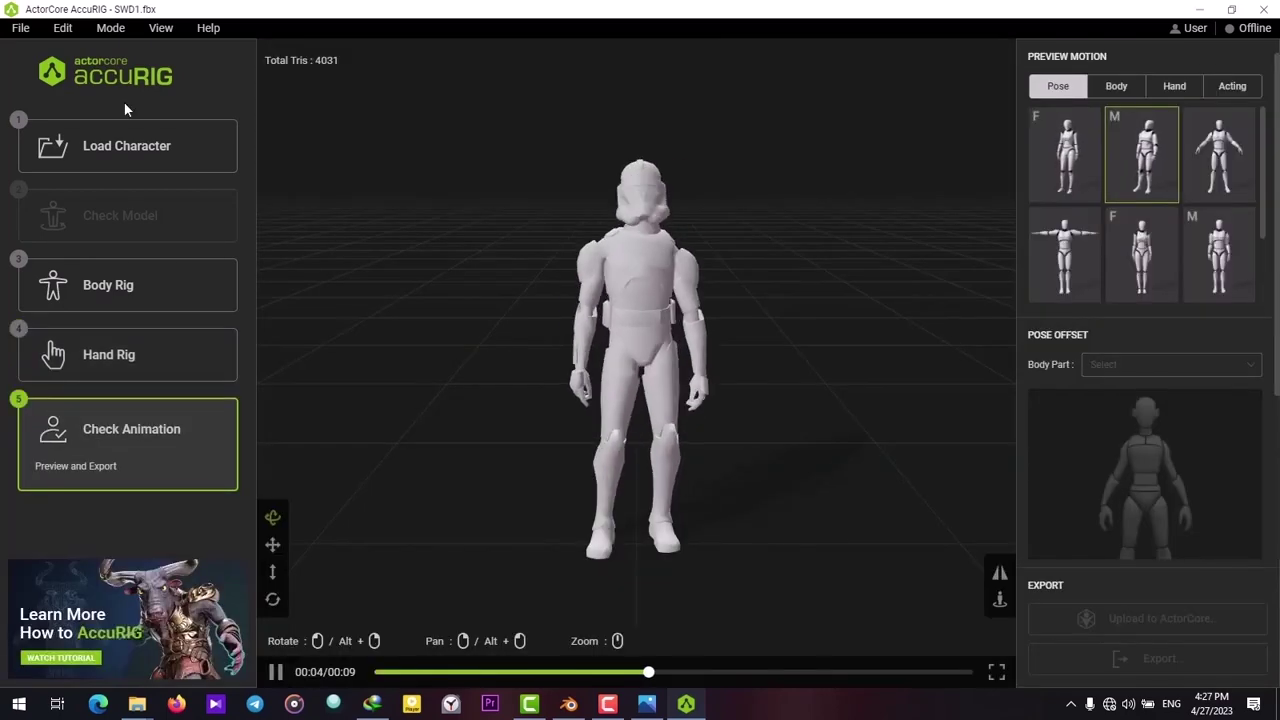
Step: Switch to AccuRIG and export the rigged trooper character as an FBX file
{"action": "left_click", "coordinate": [20, 27]}
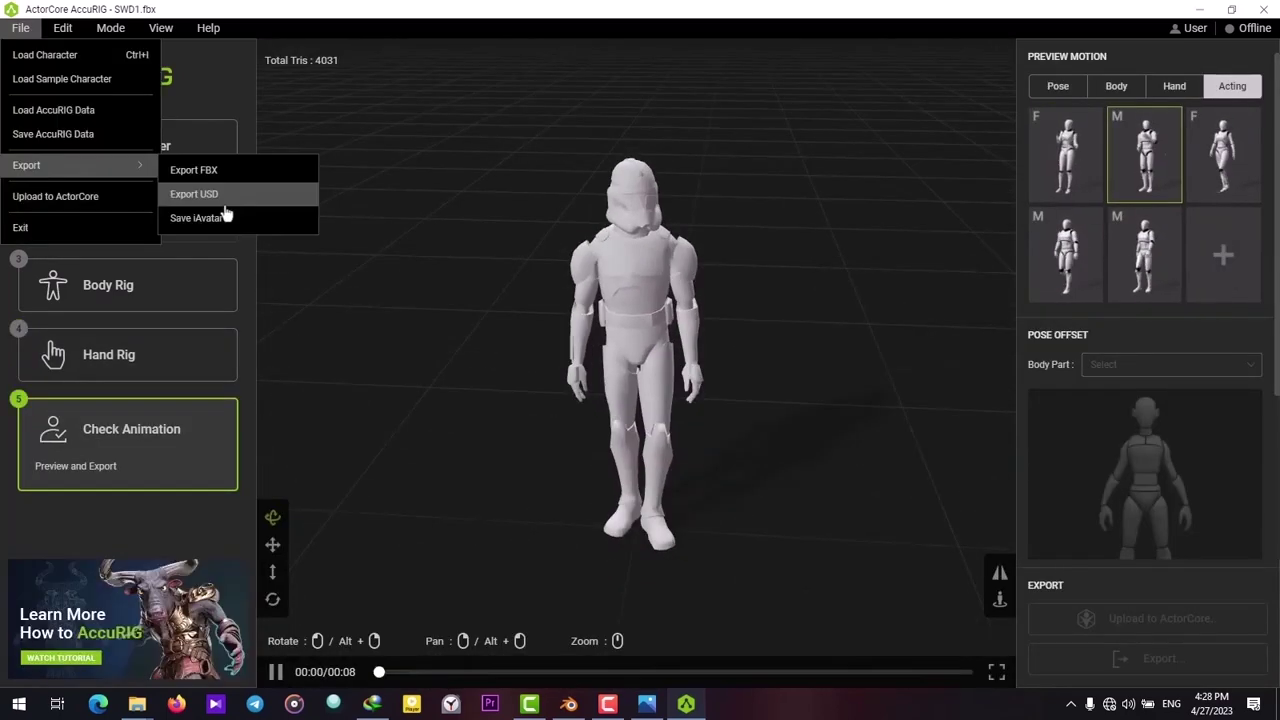
{"action": "left_click", "coordinate": [271, 169]}
{"action": "left_click", "coordinate": [640, 218]}
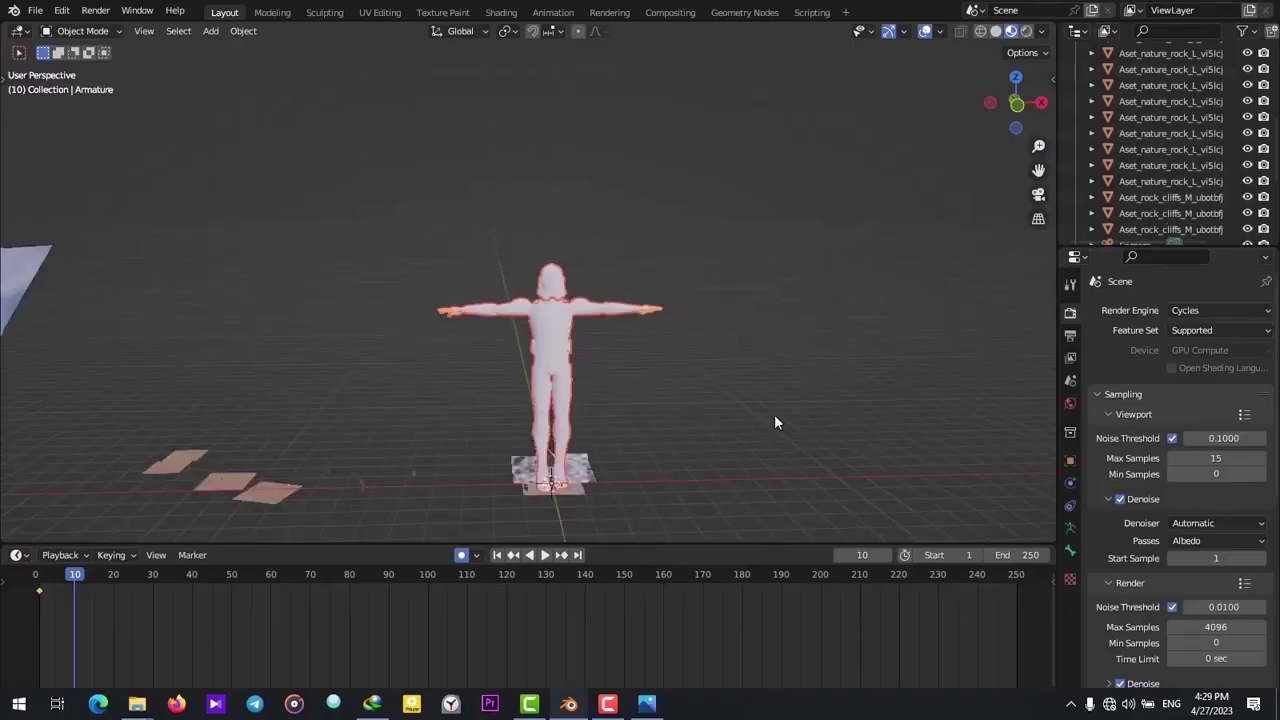
Step: In Blender, bend the trooper armature's calf bones and rotate its thighs forward by about 83° into a seated riding pose
{"action": "scroll", "coordinate": [774, 420], "scroll_direction": "up", "scroll_amount": 8}
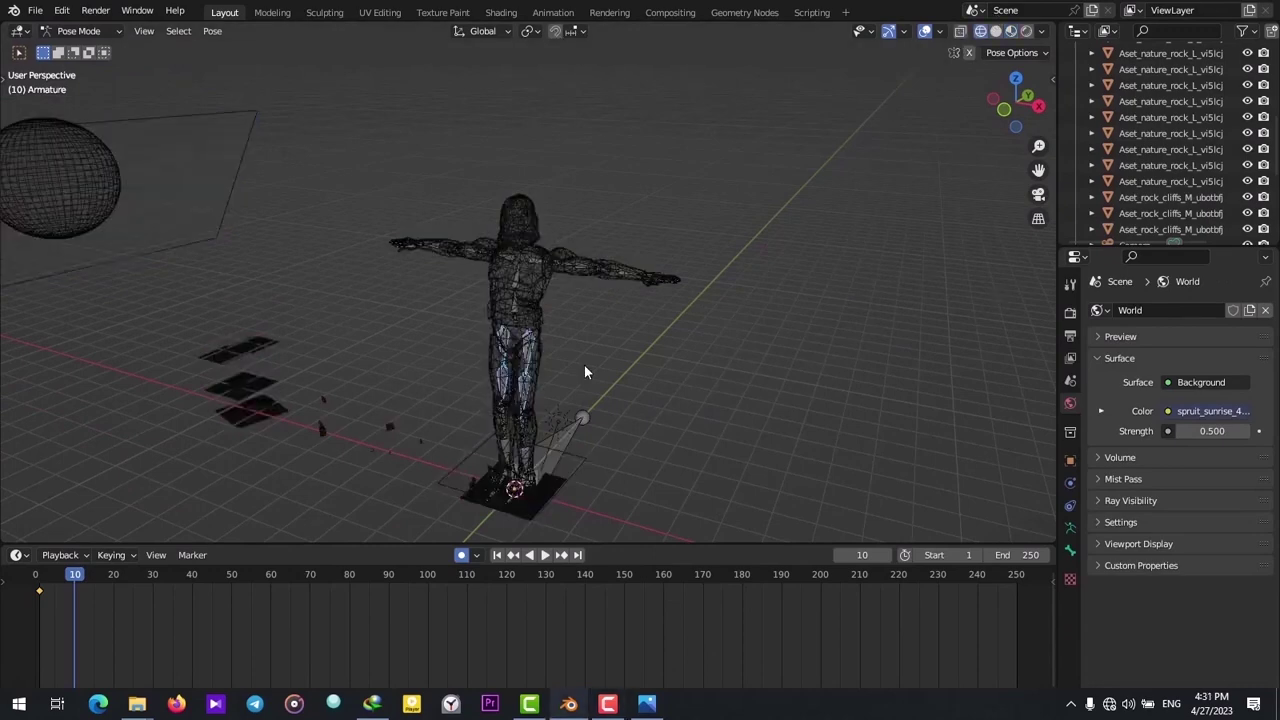
{"action": "mouse_move", "coordinate": [584, 364]}
{"action": "middle_mouse_down"}
{"action": "mouse_move", "coordinate": [637, 369]}
{"action": "mouse_move", "coordinate": [588, 371]}
{"action": "middle_mouse_up"}
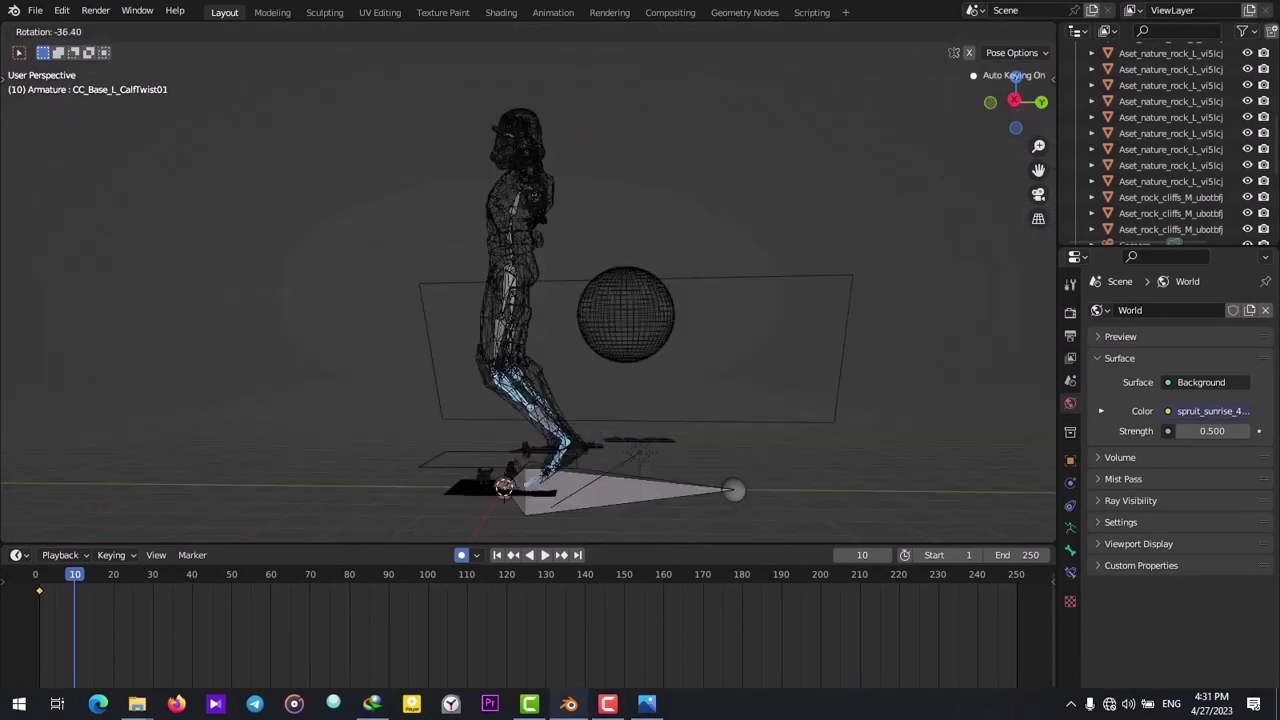
{"action": "left_click", "coordinate": [560, 260]}
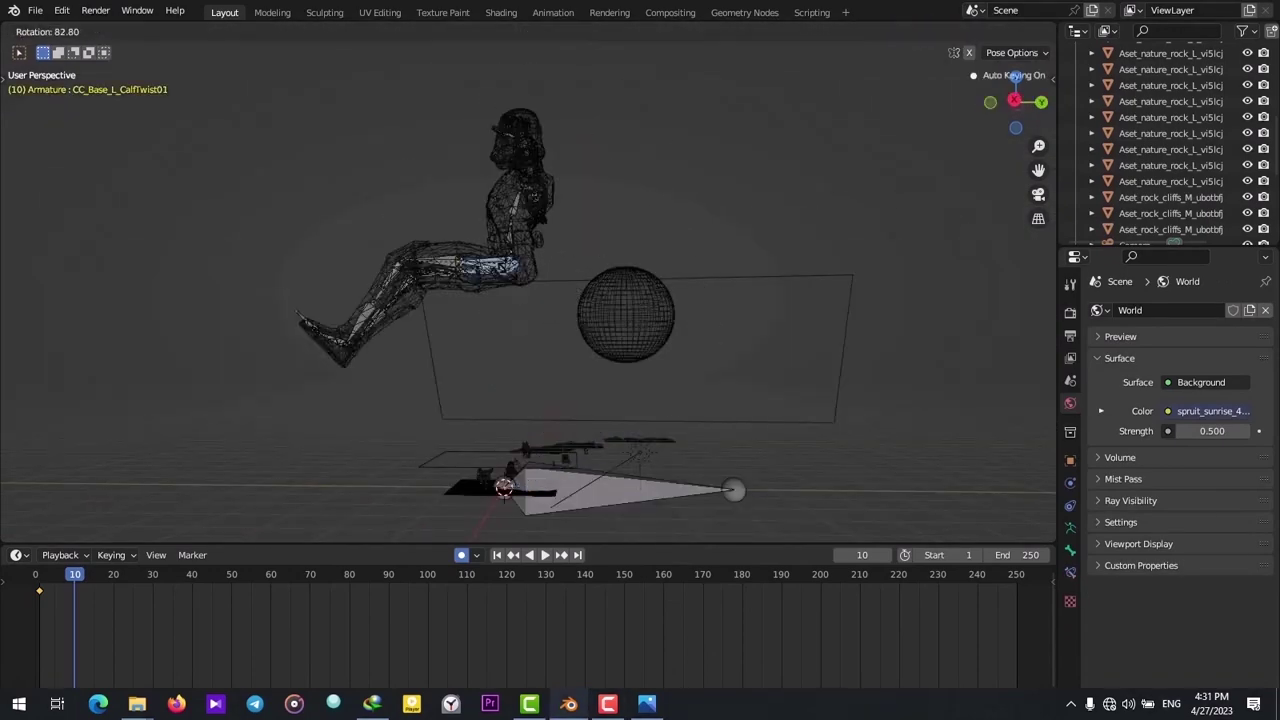
{"action": "left_click", "coordinate": [444, 373]}
{"action": "middle_click_drag", "start_coordinate": [444, 373], "coordinate": [523, 182]}
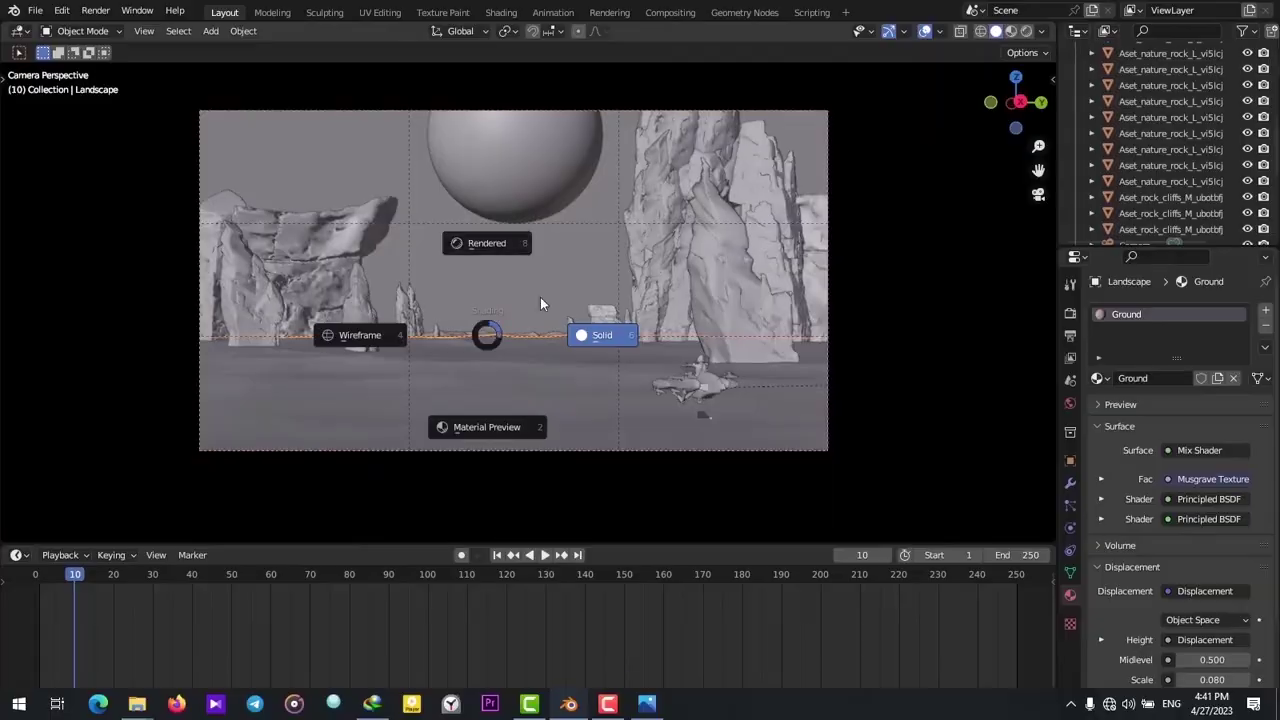
Step: Show the scene in rendered shading and set the World background strength to 0.5
{"action": "left_click", "coordinate": [487, 243]}
{"action": "left_click", "coordinate": [1070, 401]}
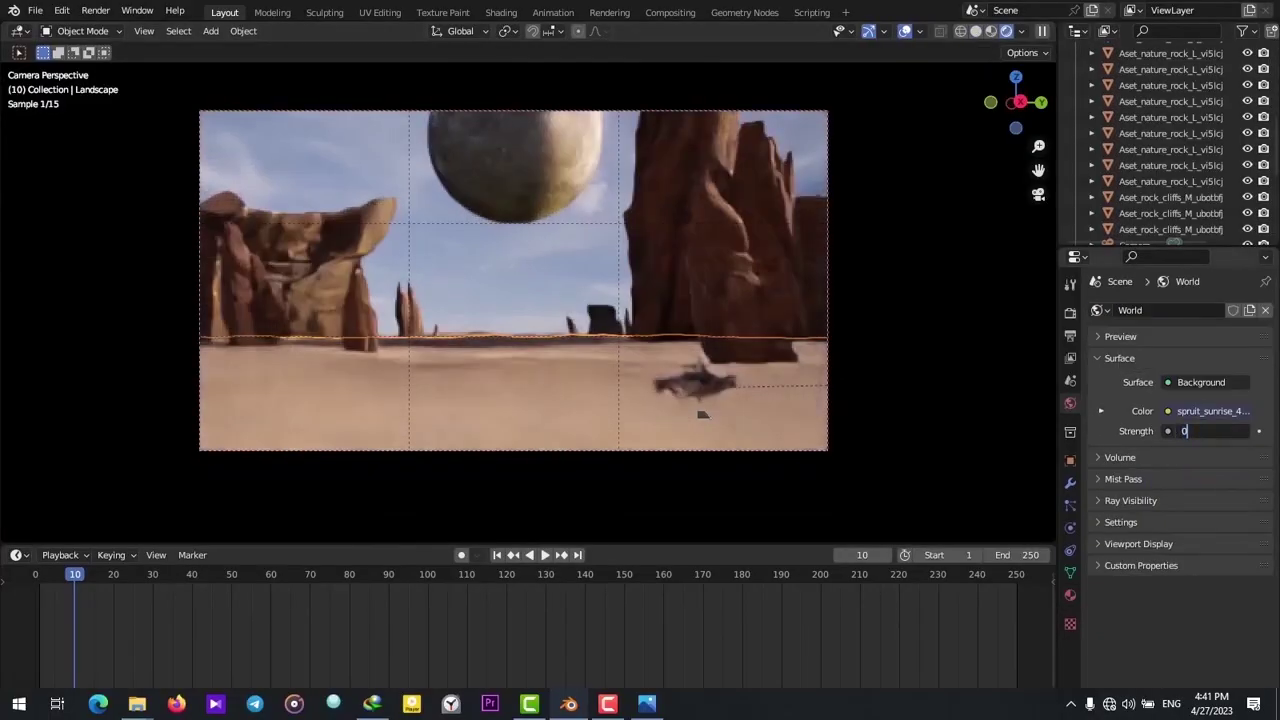
{"action": "double_click", "coordinate": [1188, 431]}
{"action": "type", "text": "0.5"}
{"action": "key", "text": "Return"}
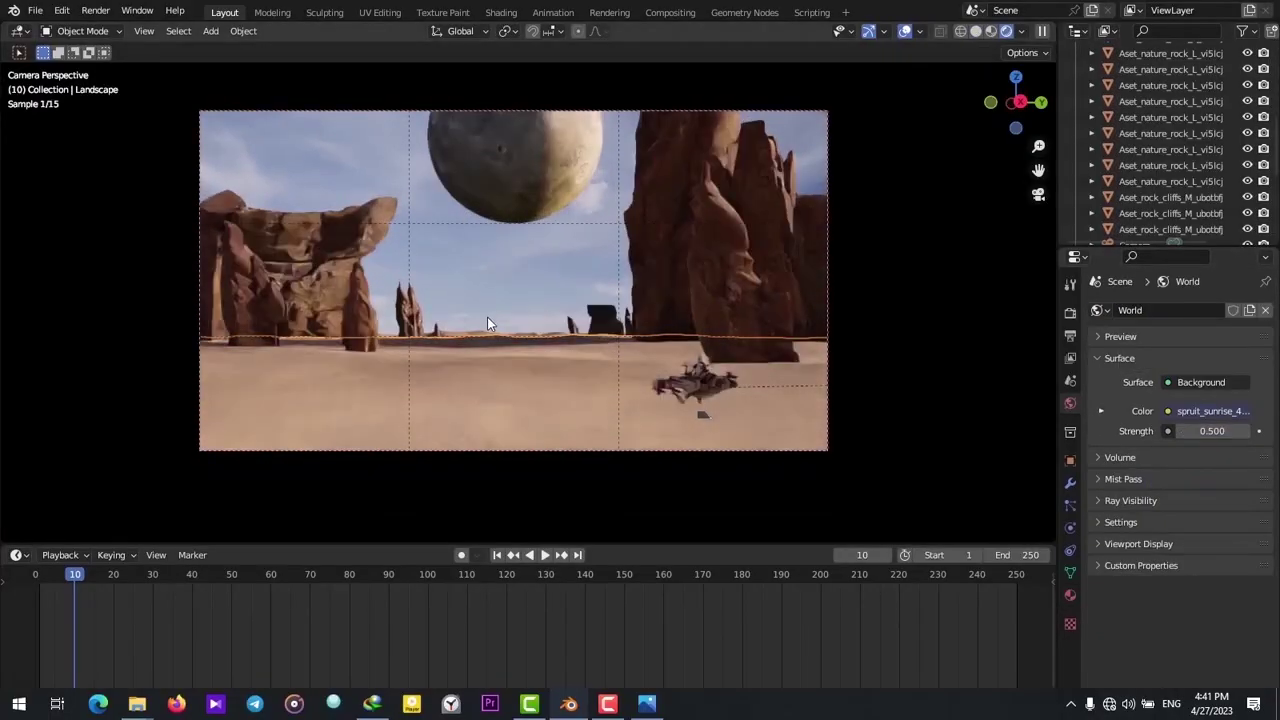
{"action": "double_click", "coordinate": [1200, 431]}
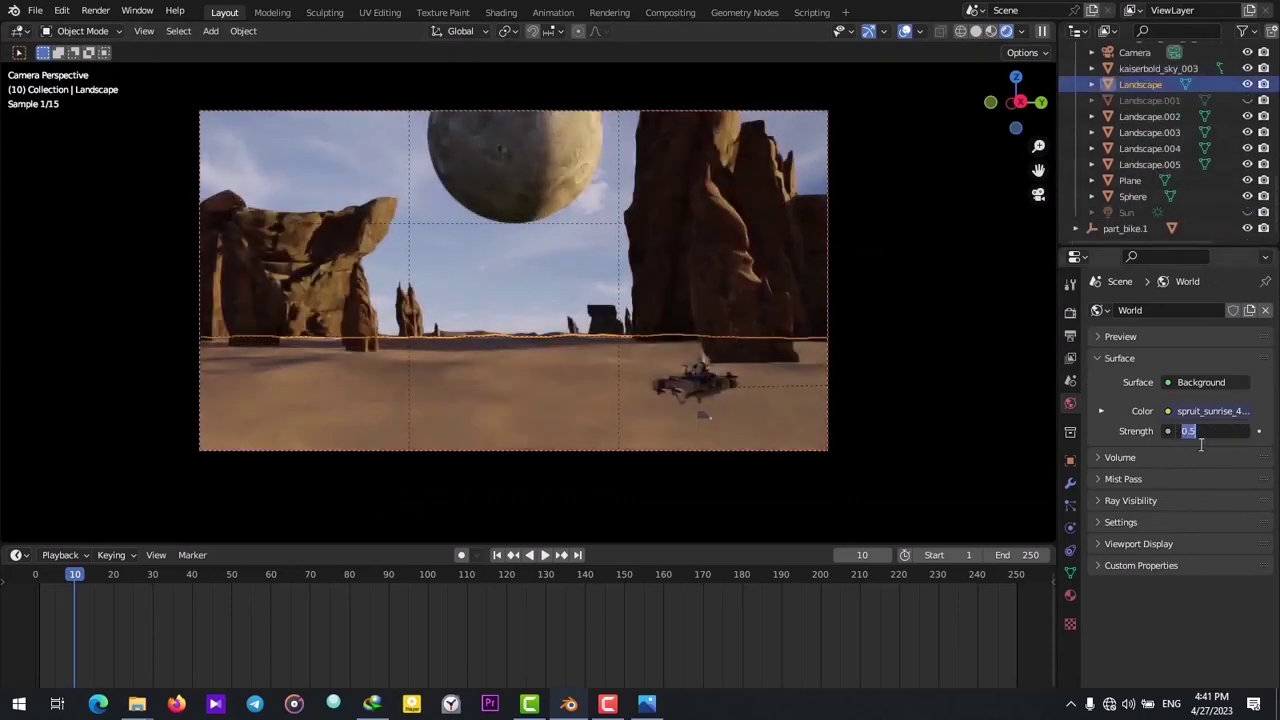
{"action": "key", "text": "ctrl+z"}
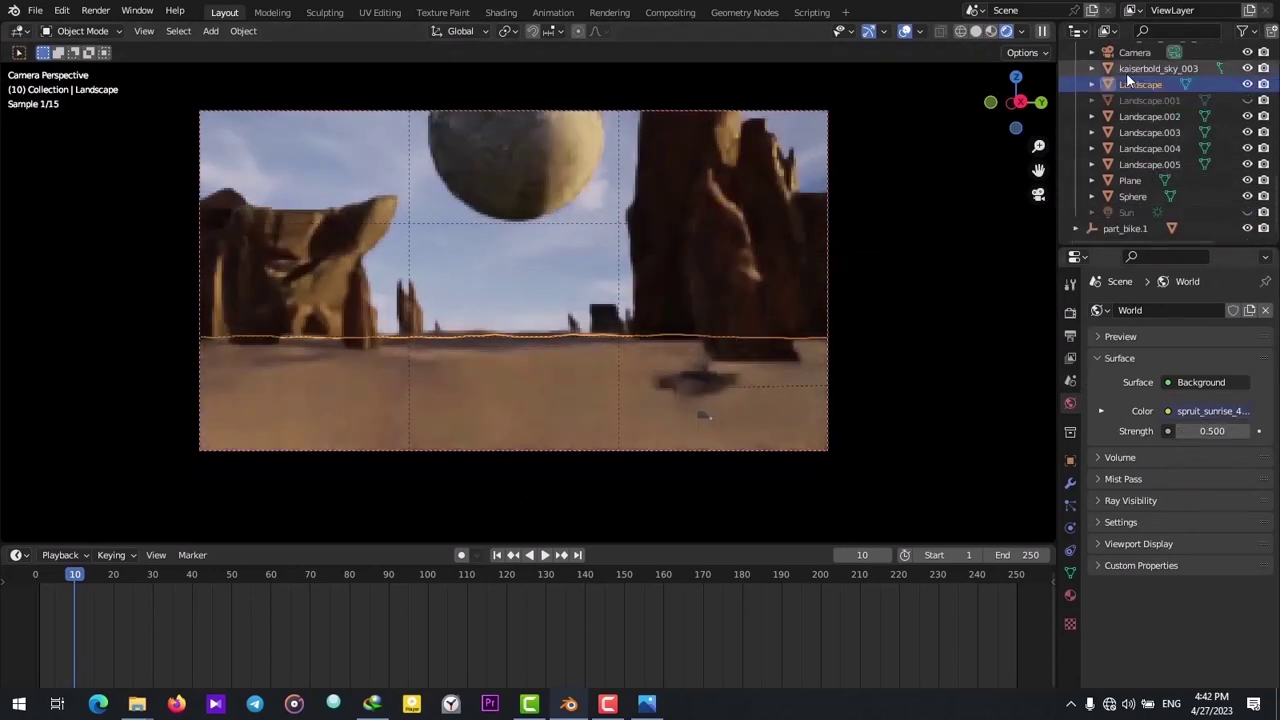
Step: Try to rotate the Sun light and undo the last changes
{"action": "left_click", "coordinate": [1126, 212]}
{"action": "key", "text": "r"}
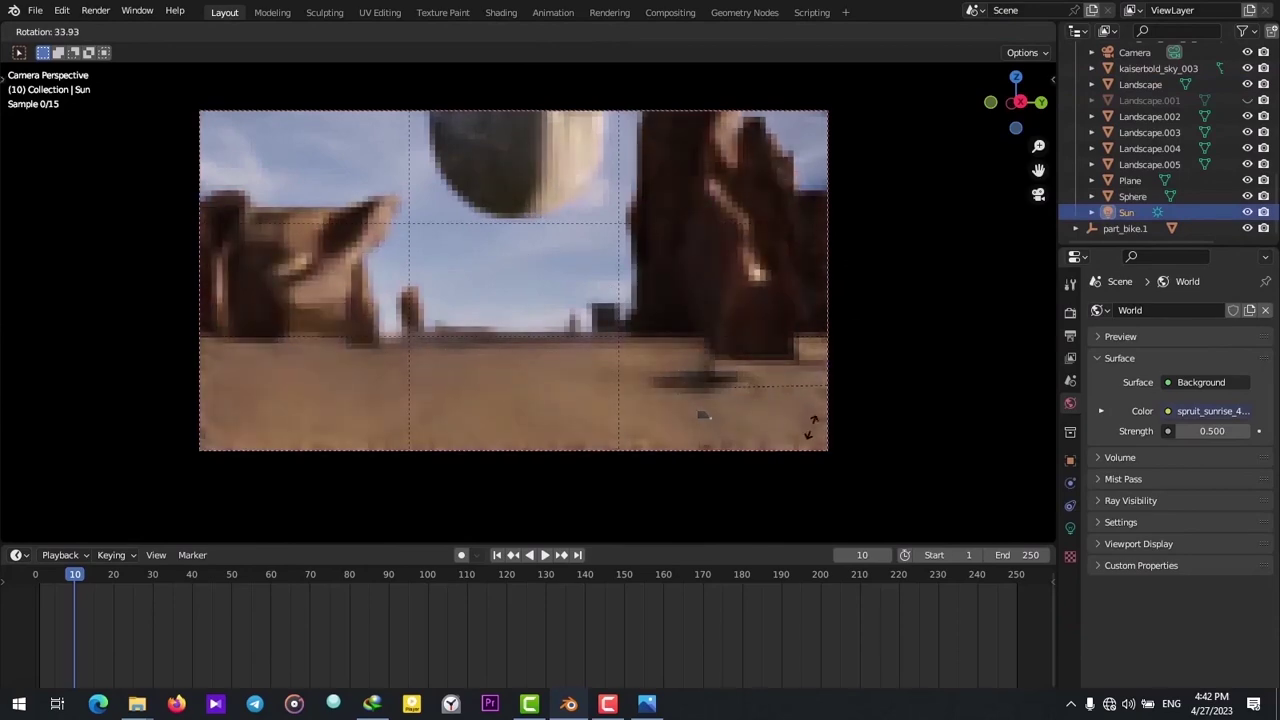
{"action": "key", "text": "Escape"}
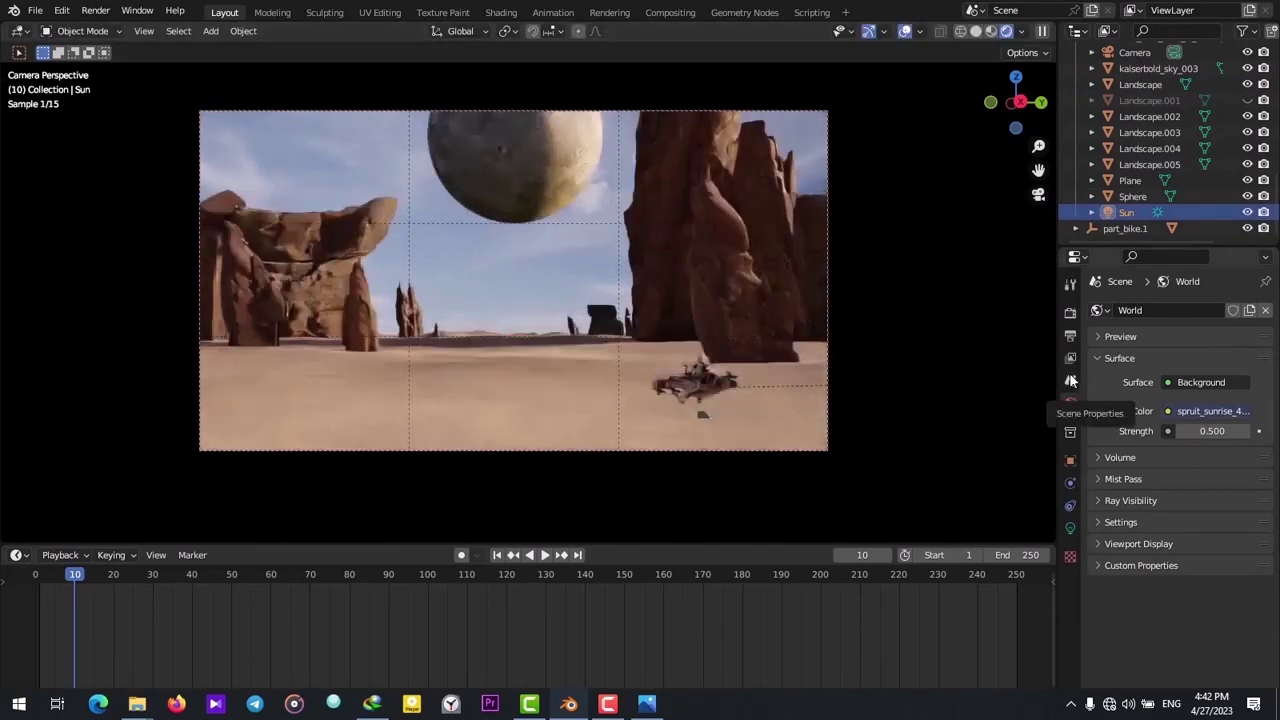
{"action": "key", "text": "ctrl+z"}
{"action": "key", "text": "ctrl+z"}
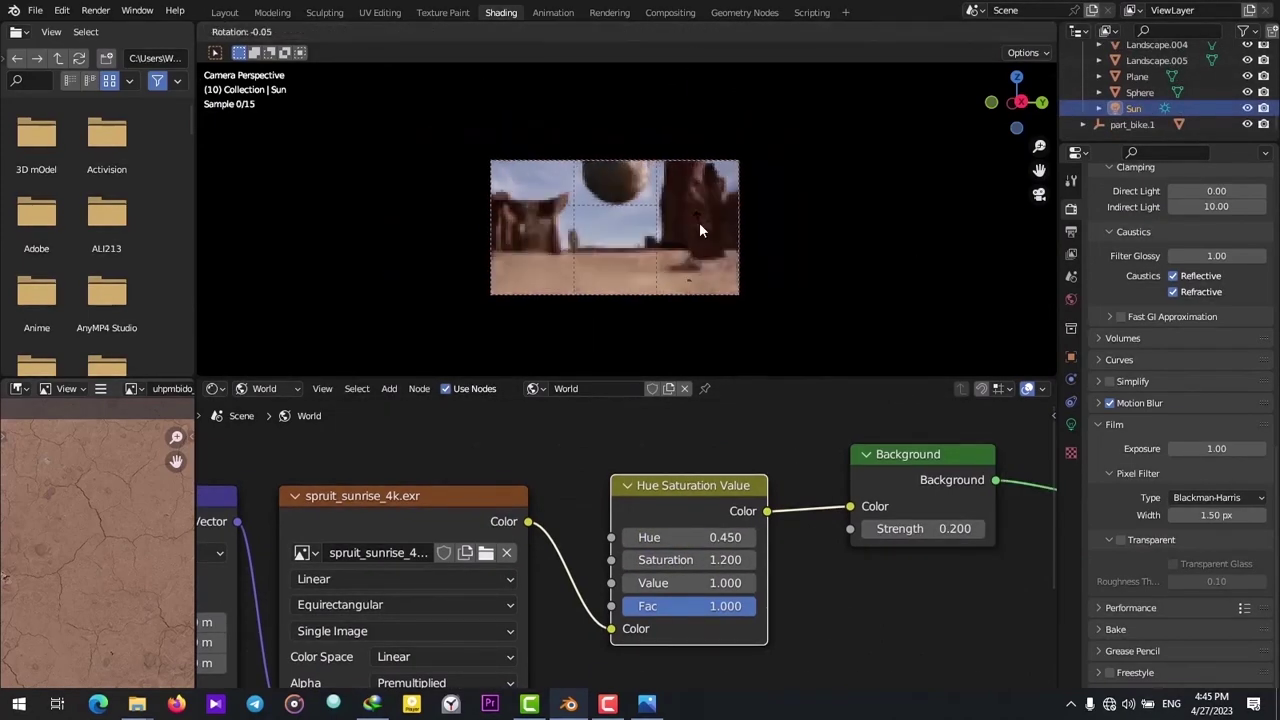
Step: Set the World Background node's strength to 0.4 and rotate the Sun light about the X axis
{"action": "double_click", "coordinate": [951, 535]}
{"action": "type", "text": "0.5"}
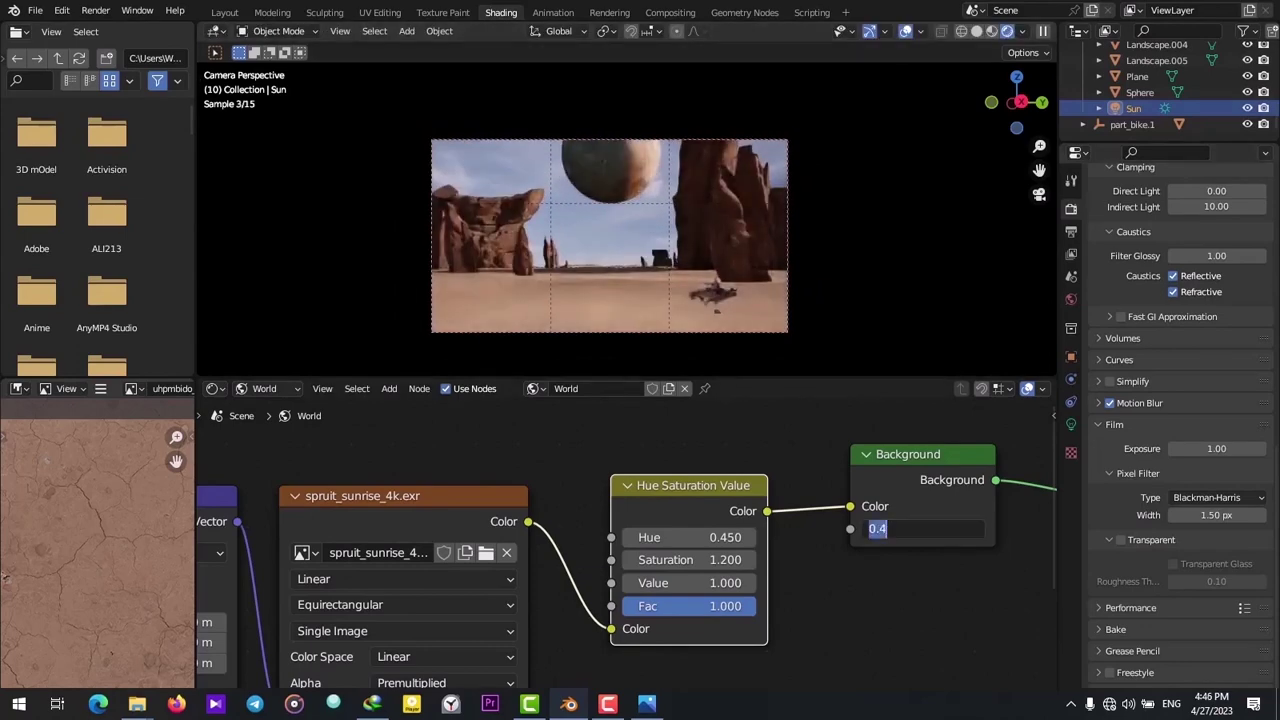
{"action": "key", "text": "Return"}
{"action": "key", "text": "r"}
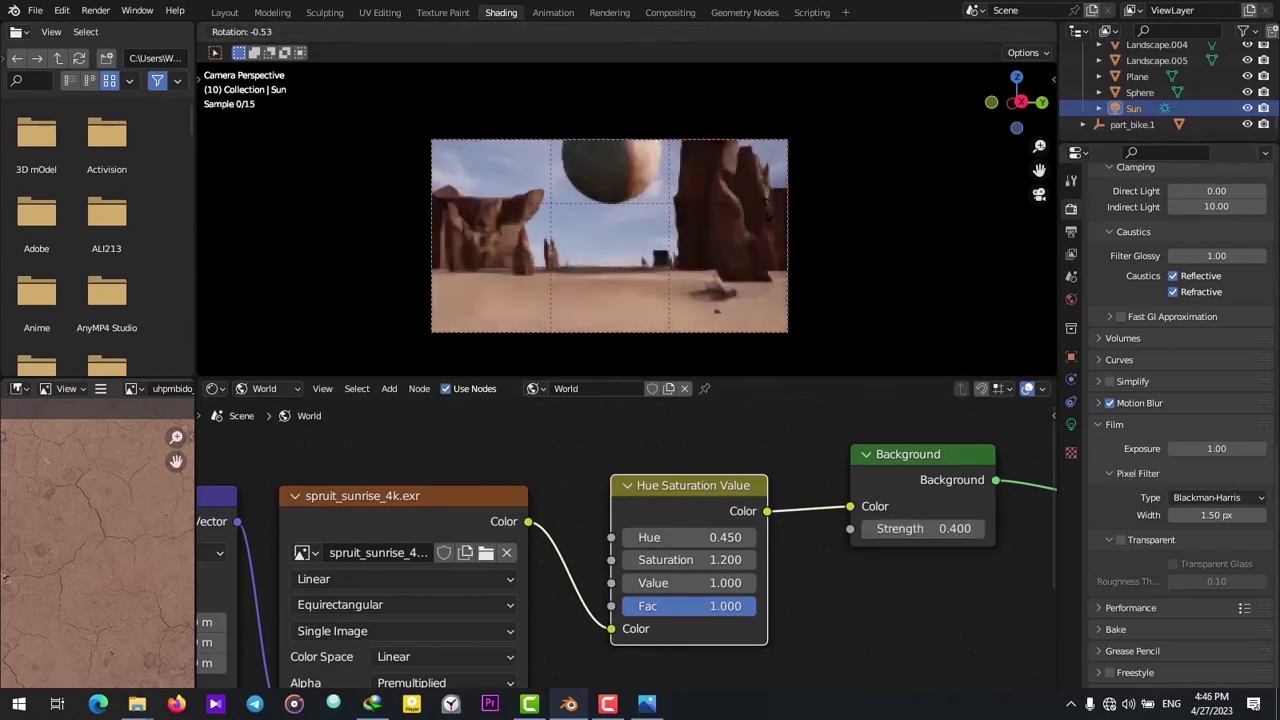
{"action": "key", "text": "x"}
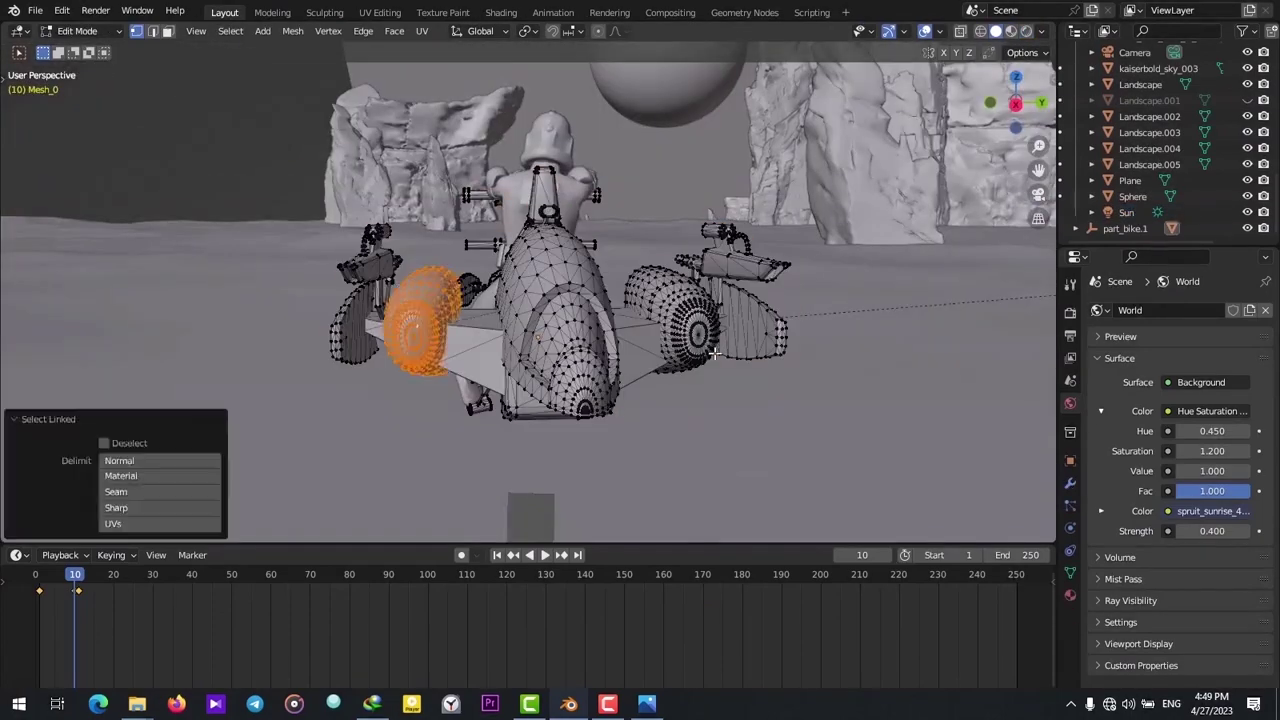
Step: Add the second rounded engine pod's linked geometry to the speeder bike mesh selection and open the bike's material settings
{"action": "key", "text": "l"}
{"action": "mouse_move", "coordinate": [724, 313]}
{"action": "middle_mouse_down"}
{"action": "mouse_move", "coordinate": [650, 300]}
{"action": "mouse_move", "coordinate": [560, 330]}
{"action": "middle_mouse_up"}
{"action": "left_click", "coordinate": [1070, 595]}
Step: Set the Emission strength of the speeder bike's Emit material to 30
{"action": "left_click", "coordinate": [501, 12]}
{"action": "key", "text": "z"}
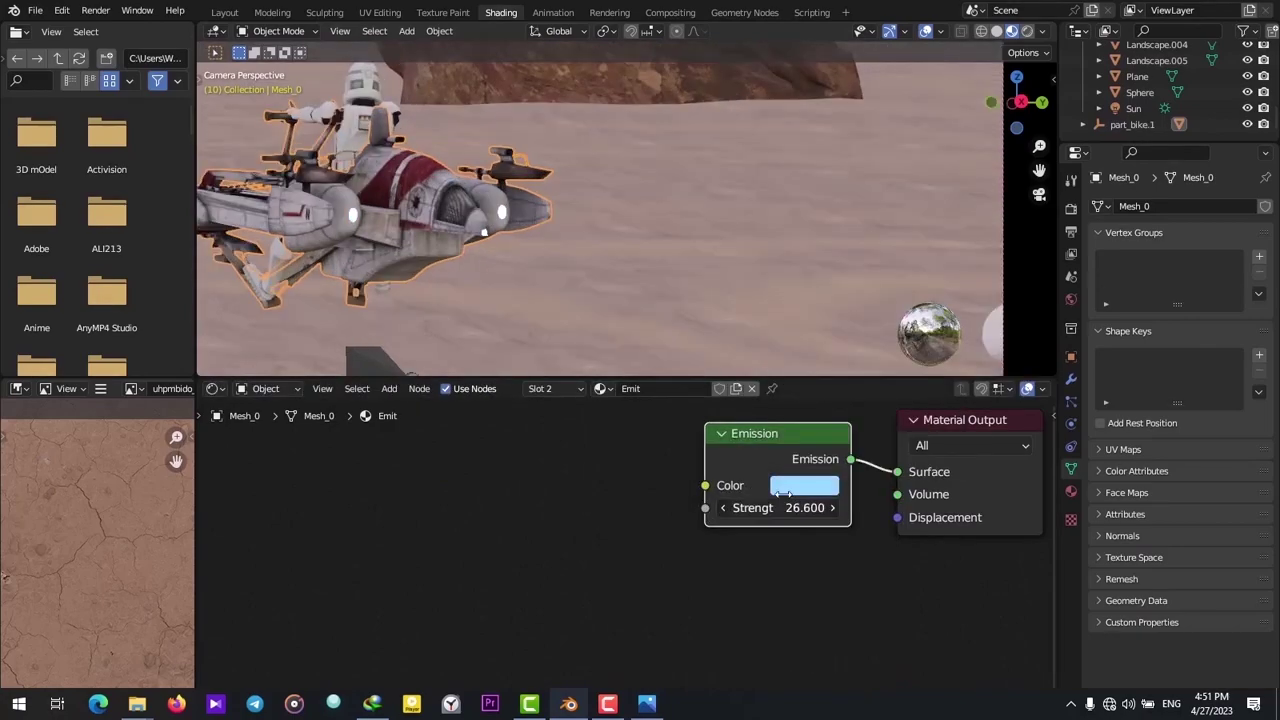
{"action": "double_click", "coordinate": [777, 507]}
{"action": "middle_click_drag", "start_coordinate": [646, 372], "coordinate": [470, 230]}
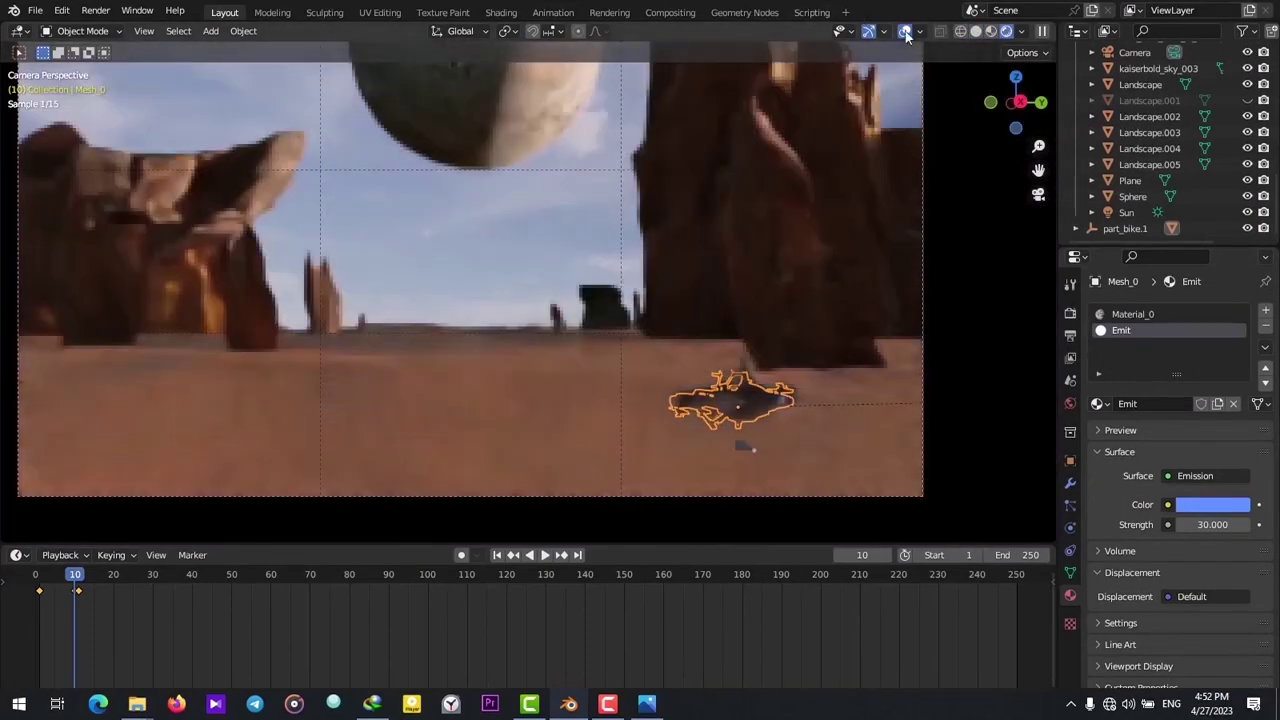
Step: Display the Mist render pass in the viewport and open the World's Mist Pass settings
{"action": "left_click", "coordinate": [1021, 31]}
{"action": "left_click", "coordinate": [1020, 171]}
{"action": "left_click", "coordinate": [1003, 276]}
{"action": "left_click", "coordinate": [1070, 403]}
{"action": "left_click", "coordinate": [1173, 579]}
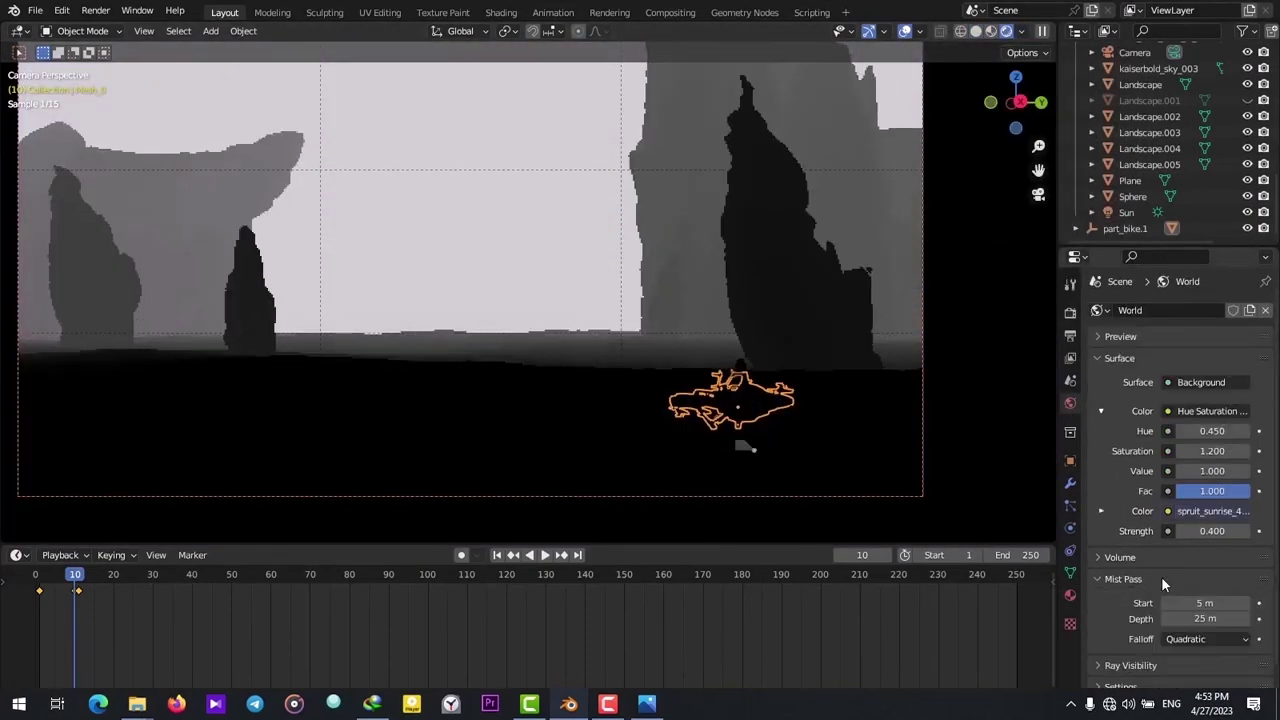
Step: Set the World's Mist Pass depth to 300 m and reopen the viewport's render pass choice
{"action": "left_click", "coordinate": [1205, 618]}
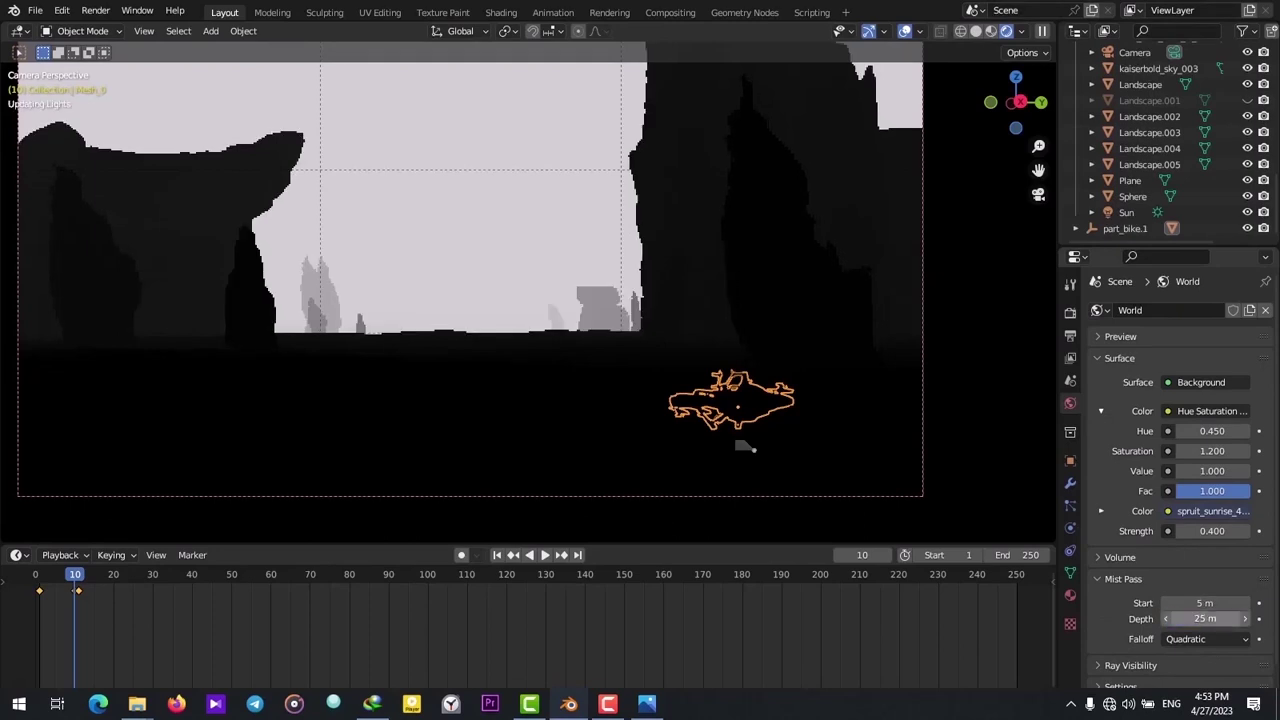
{"action": "left_click", "coordinate": [1205, 618]}
{"action": "type", "text": "10"}
{"action": "key", "text": "Return"}
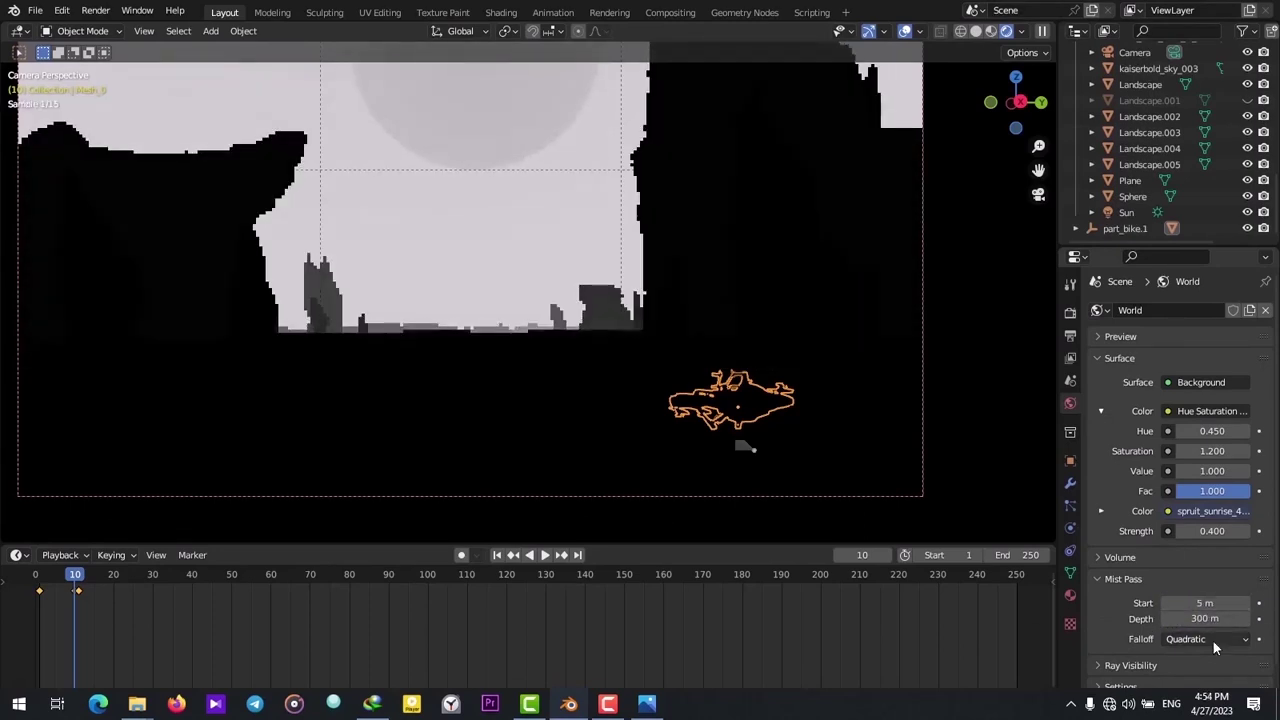
{"action": "key", "text": "ctrl+z"}
{"action": "key", "text": "ctrl+shift+z"}
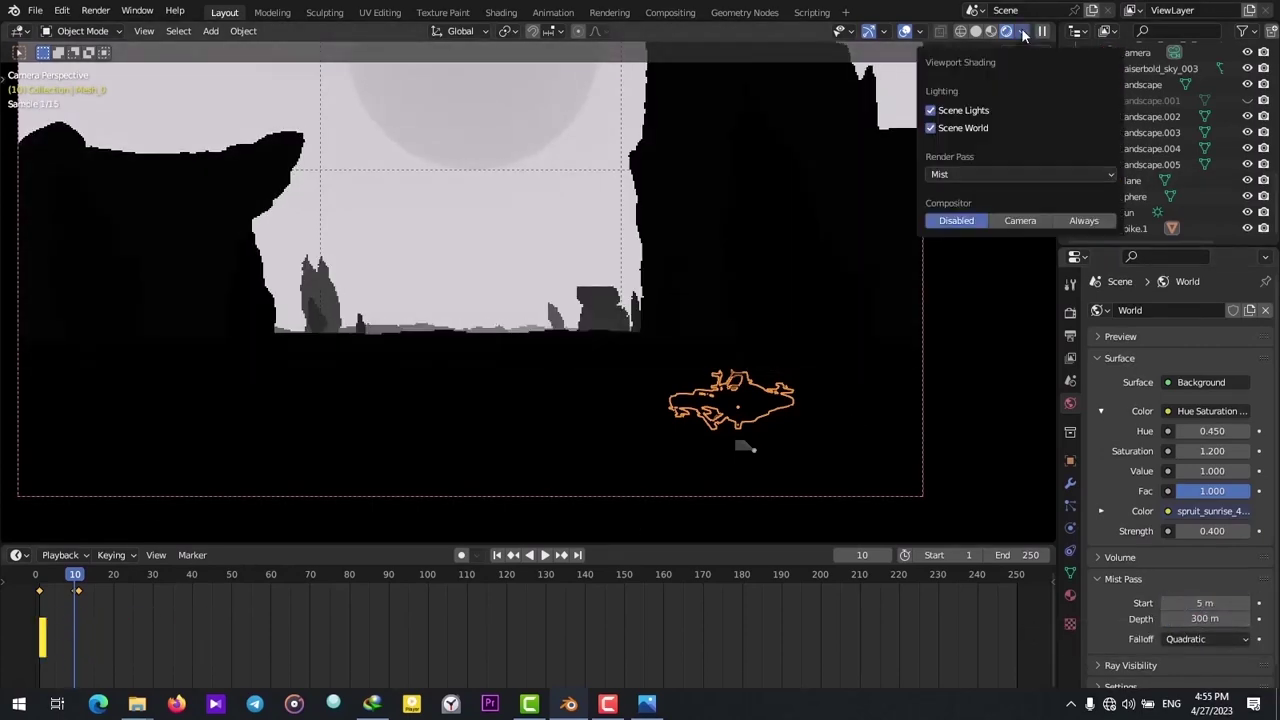
{"action": "left_click", "coordinate": [971, 171]}
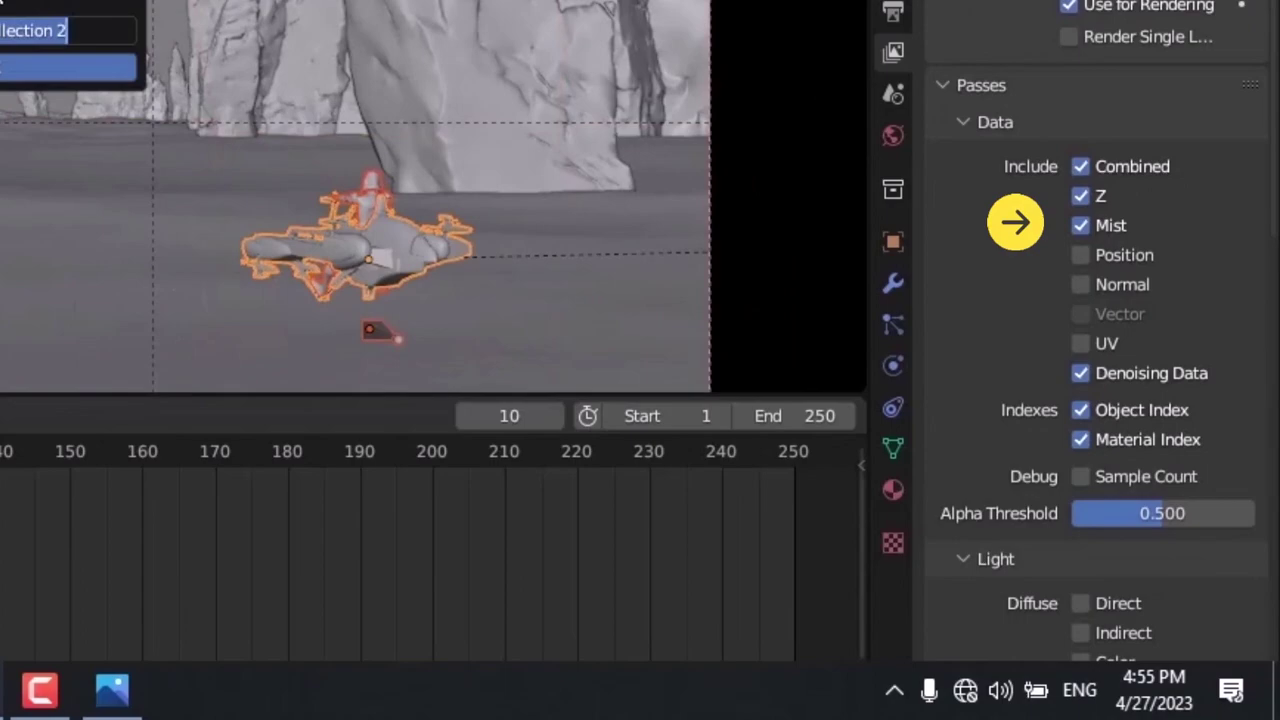
Step: Move the speeder bike and its rider into a new collection named Speeder
{"action": "type", "text": "Speeder"}
{"action": "left_click", "coordinate": [96, 79]}
{"action": "scroll", "coordinate": [368, 318], "scroll_direction": "up", "scroll_amount": 2}
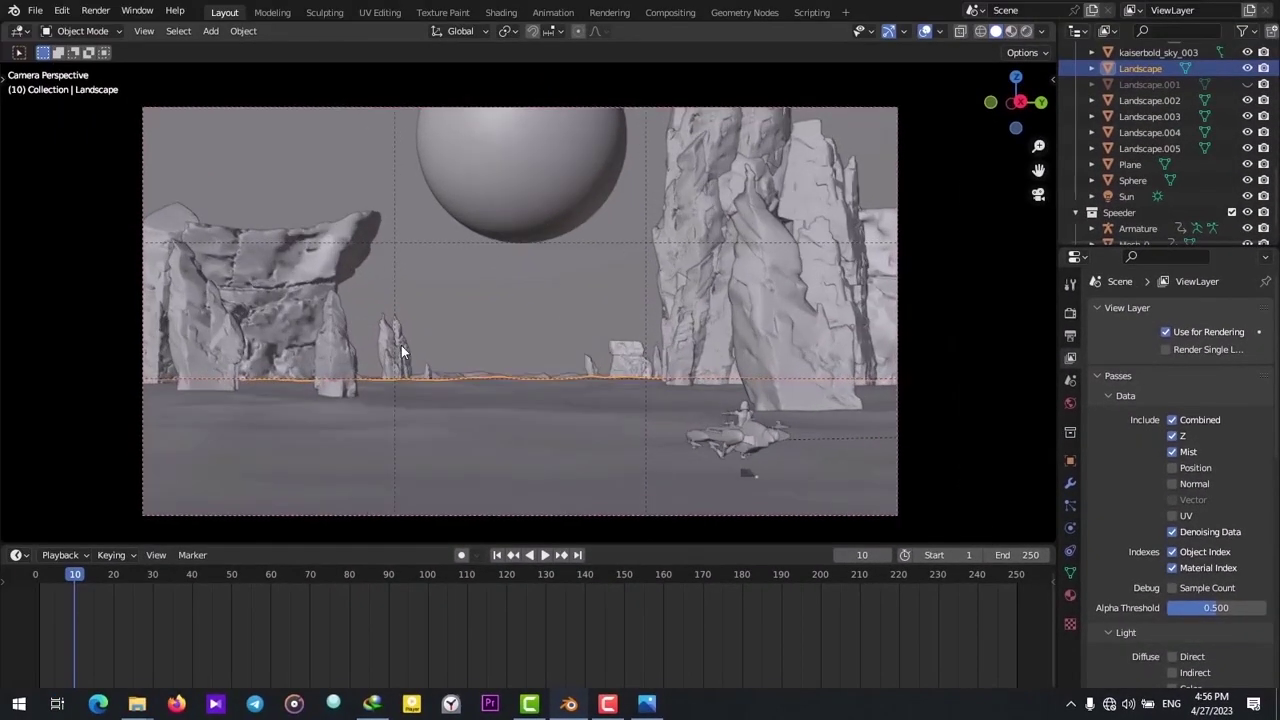
Step: Move the midground cliffs and foreground landscape into a new collection named Mid
{"action": "left_click", "coordinate": [703, 347], "text": "shift"}
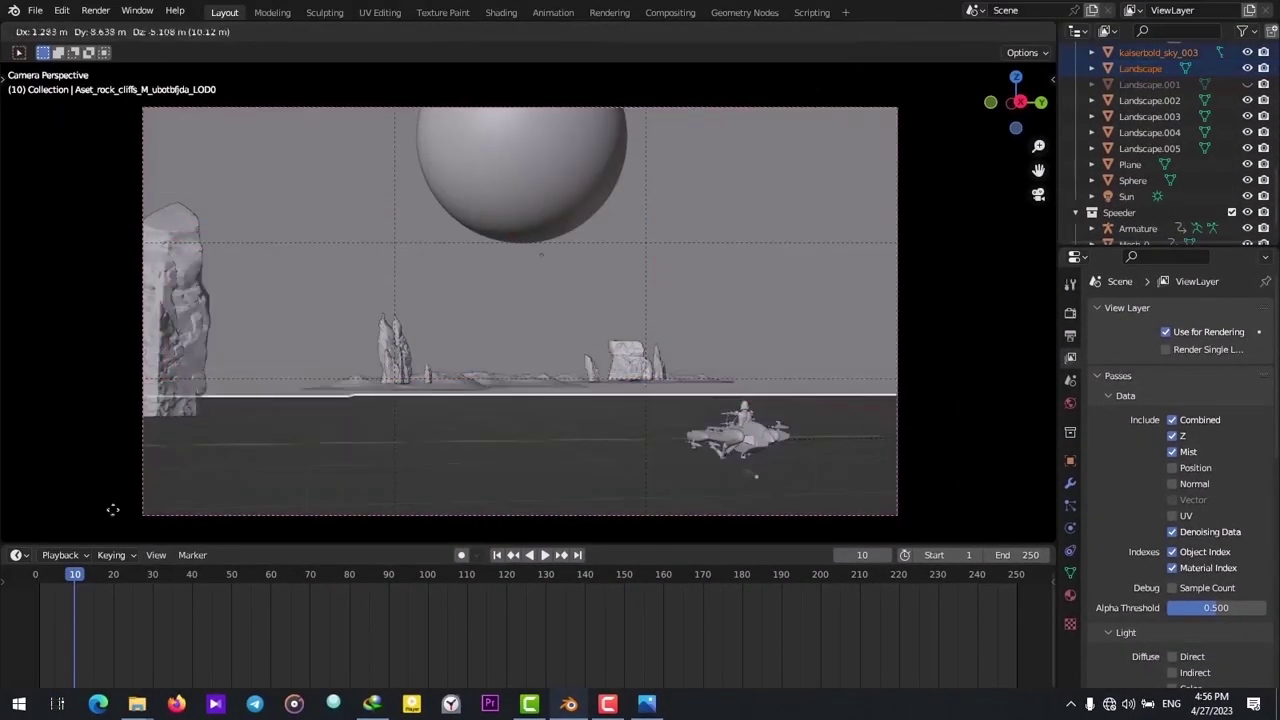
{"action": "key", "text": "ctrl+z"}
{"action": "left_click", "coordinate": [437, 204]}
{"action": "key", "text": "Return"}
Step: Move the distant rocks, background landscapes and the planet sphere into a new collection named BG
{"action": "left_click", "coordinate": [592, 372]}
{"action": "scroll", "coordinate": [620, 450], "scroll_direction": "up", "scroll_amount": 4}
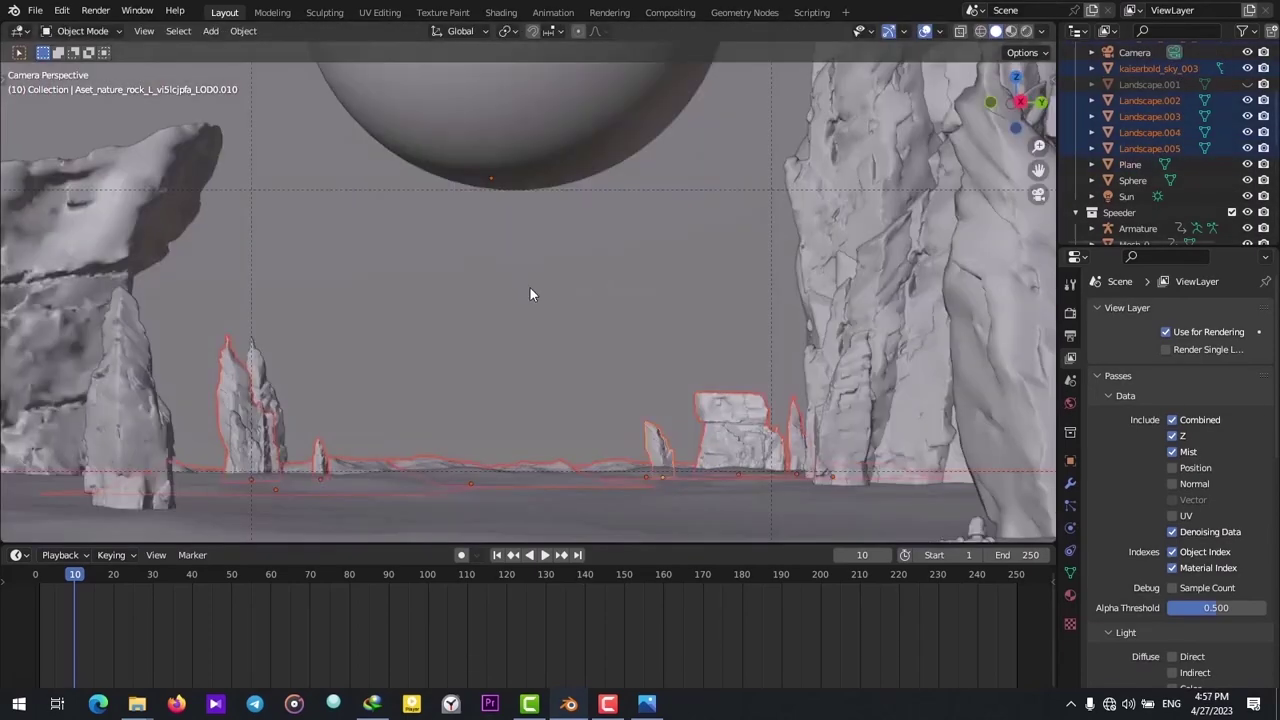
{"action": "scroll", "coordinate": [531, 290], "scroll_direction": "down", "scroll_amount": 3}
{"action": "scroll", "coordinate": [527, 270], "scroll_direction": "down", "scroll_amount": 2}
{"action": "key", "text": "g"}
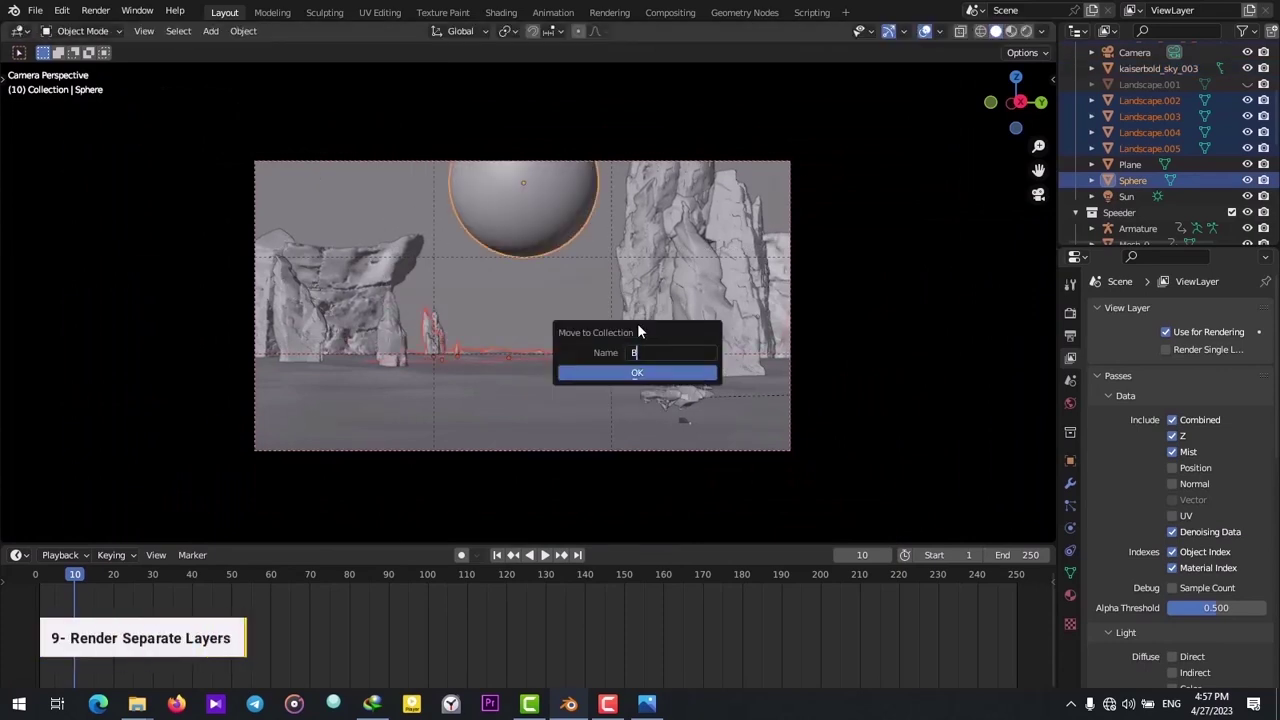
{"action": "key", "text": "Return"}
Step: Move the sky backdrop into a new collection named Sky
{"action": "left_click", "coordinate": [450, 270]}
{"action": "key", "text": "m"}
{"action": "left_click", "coordinate": [457, 368]}
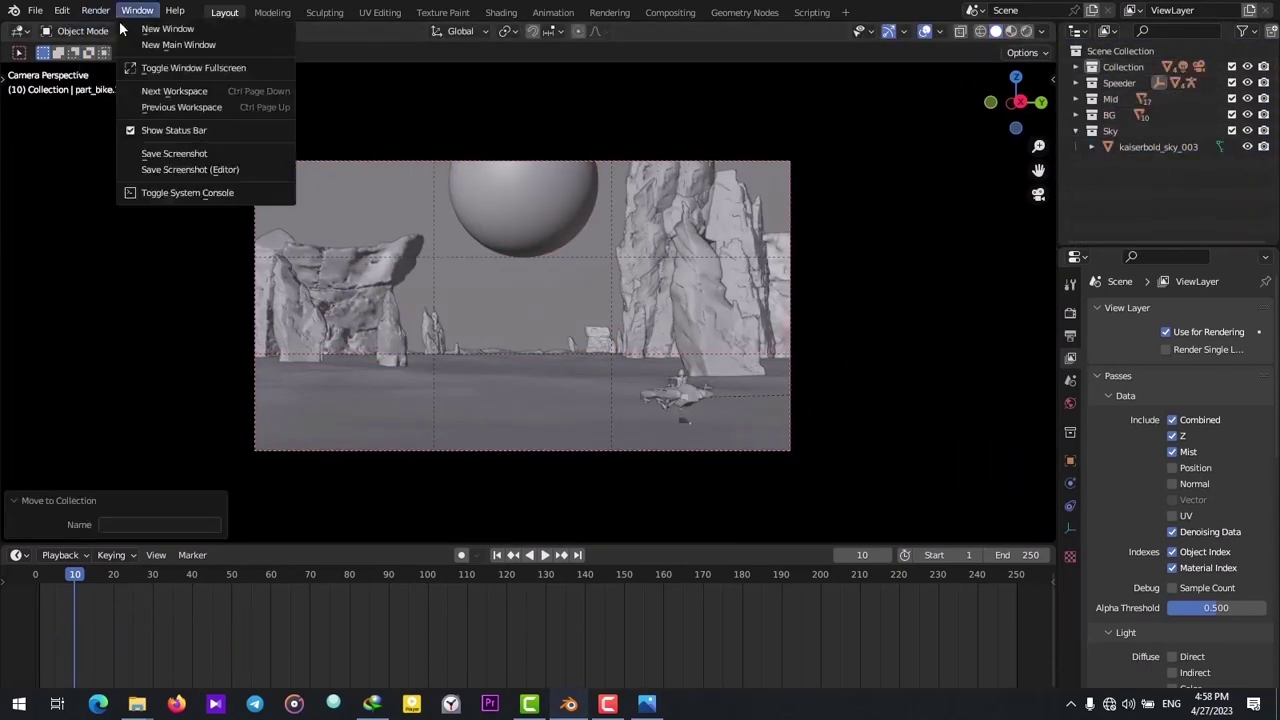
Step: Set the render's maximum samples to 80 and render the current frame as a still image
{"action": "double_click", "coordinate": [1226, 463]}
{"action": "type", "text": "80"}
{"action": "key", "text": "Return"}
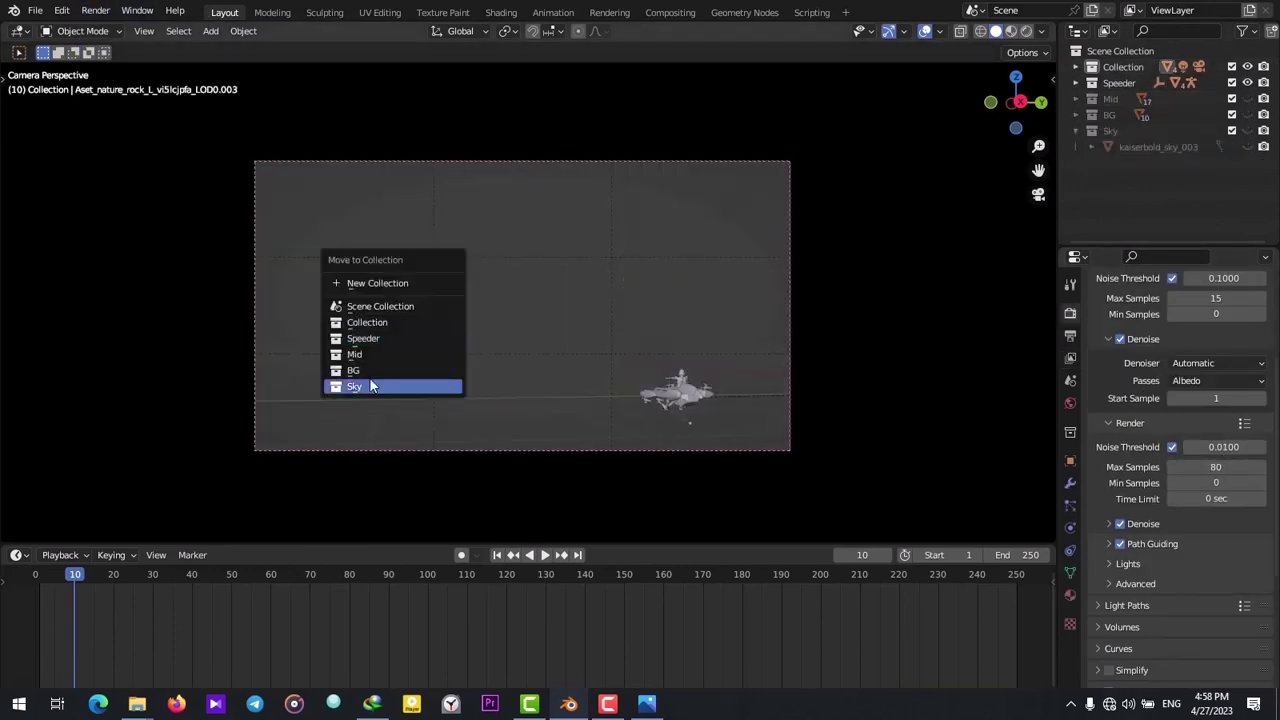
{"action": "left_click", "coordinate": [95, 10]}
{"action": "left_click", "coordinate": [115, 25]}
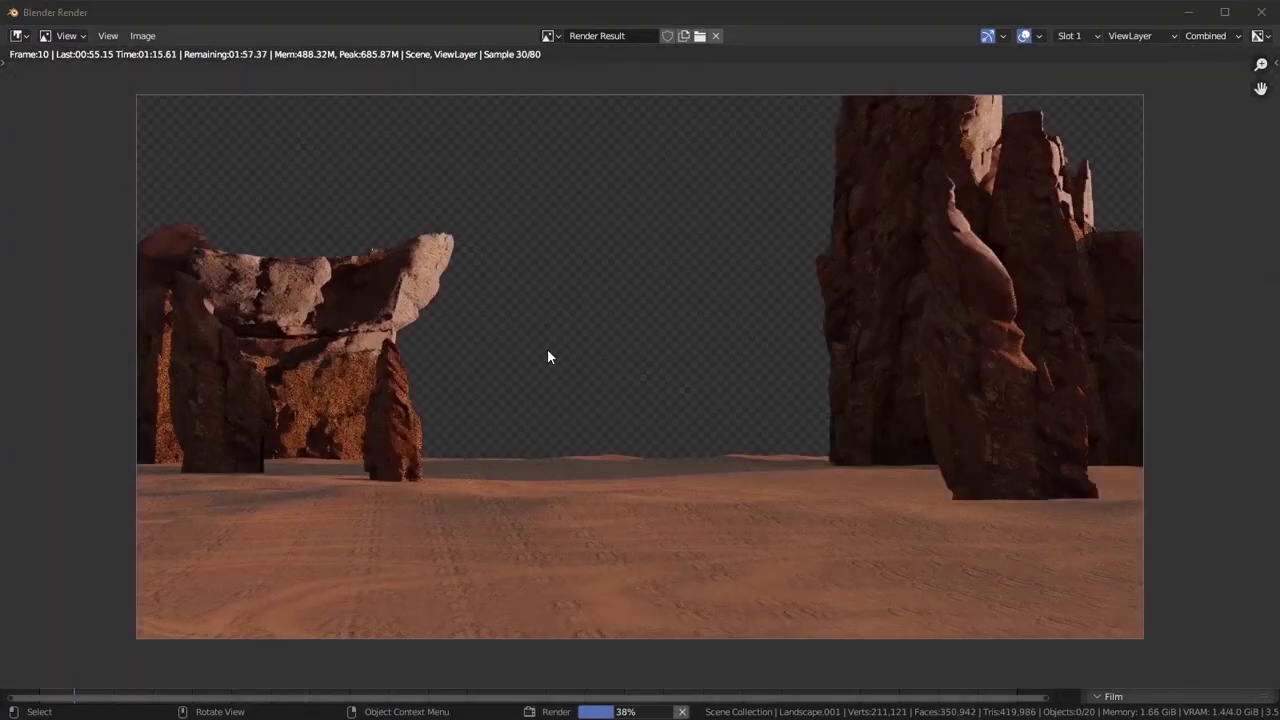